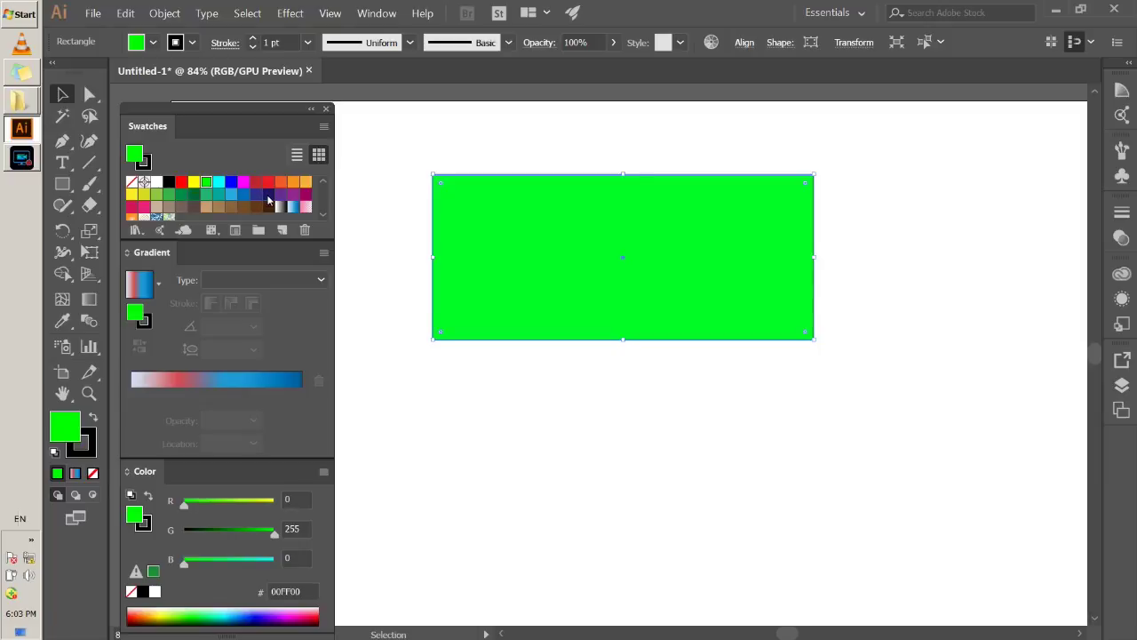
Fill the rectangle with dark blue 1B1464 and add gradient mesh points just inside its upper-left and lower-right corners
click(269, 194)
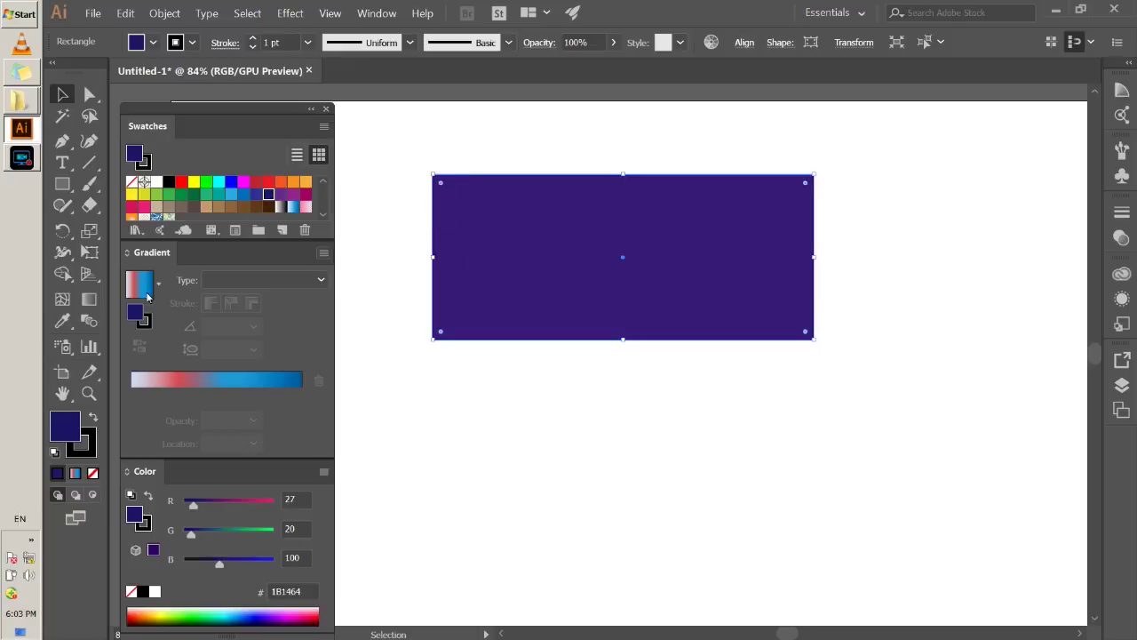
click(63, 301)
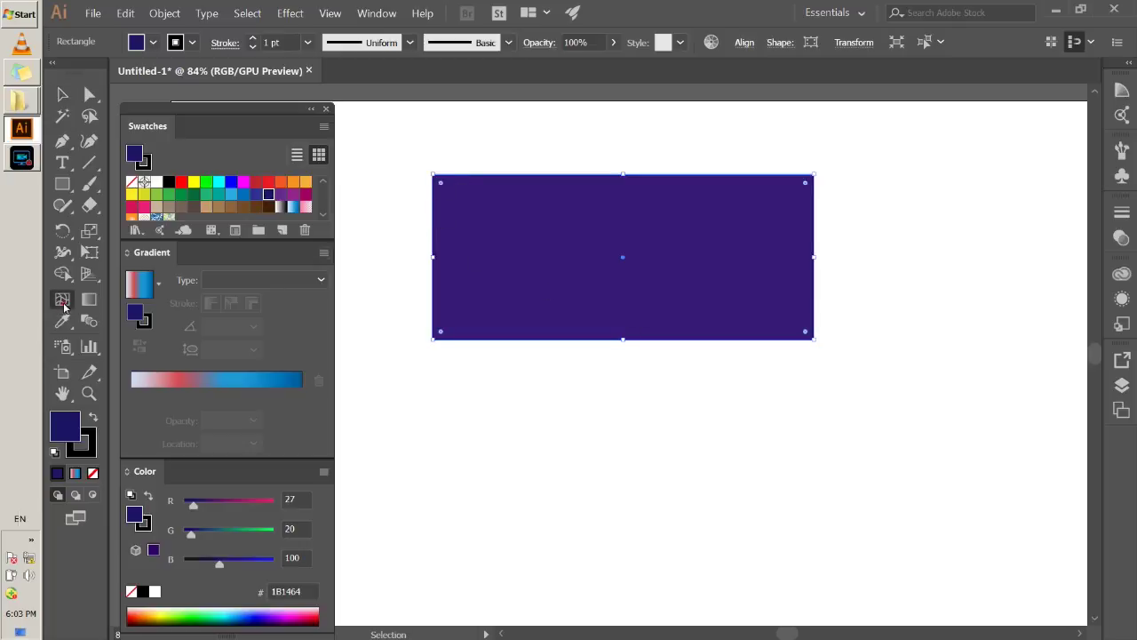
click(456, 196)
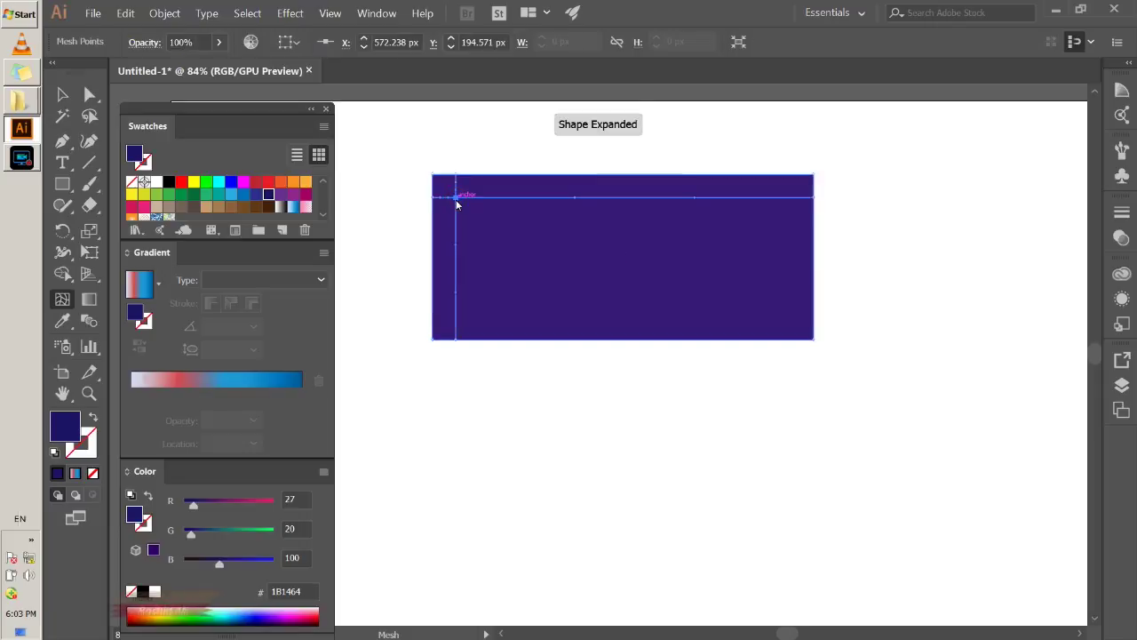
click(792, 323)
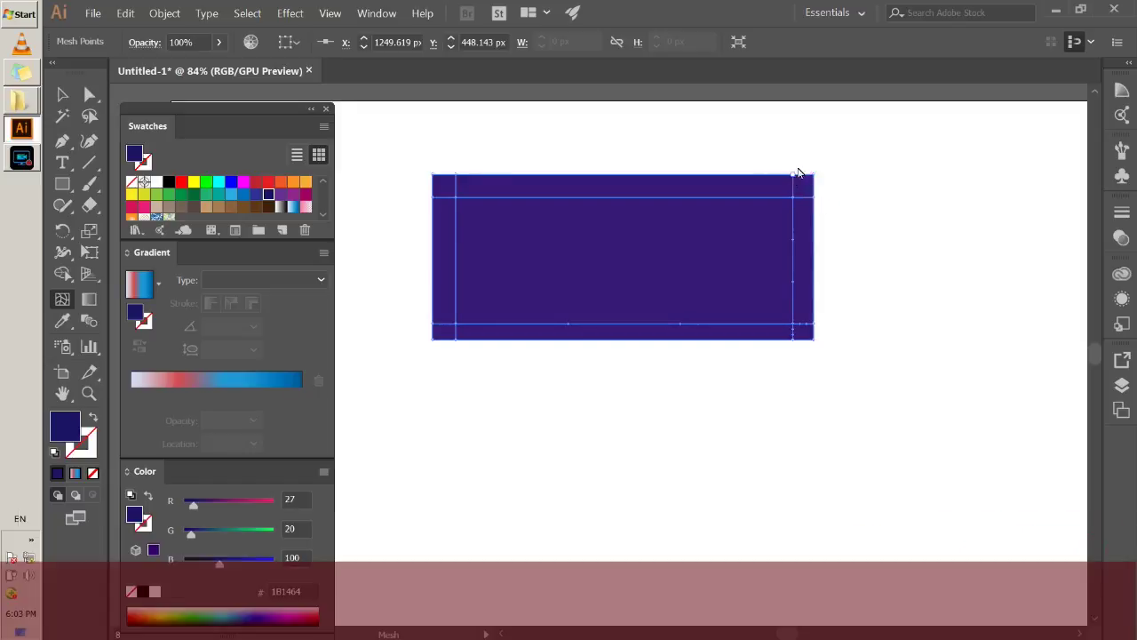
Colour the mesh points along the blue rectangle's top edge cyan 00FFFF, from near the right corner to the left corner
click(796, 172)
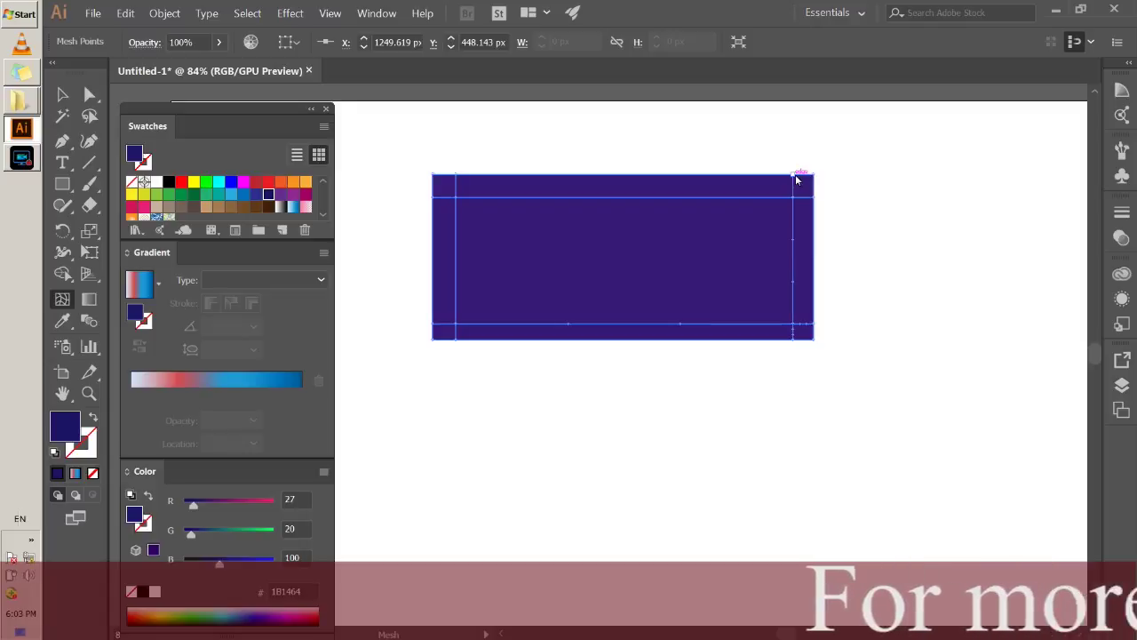
click(794, 181)
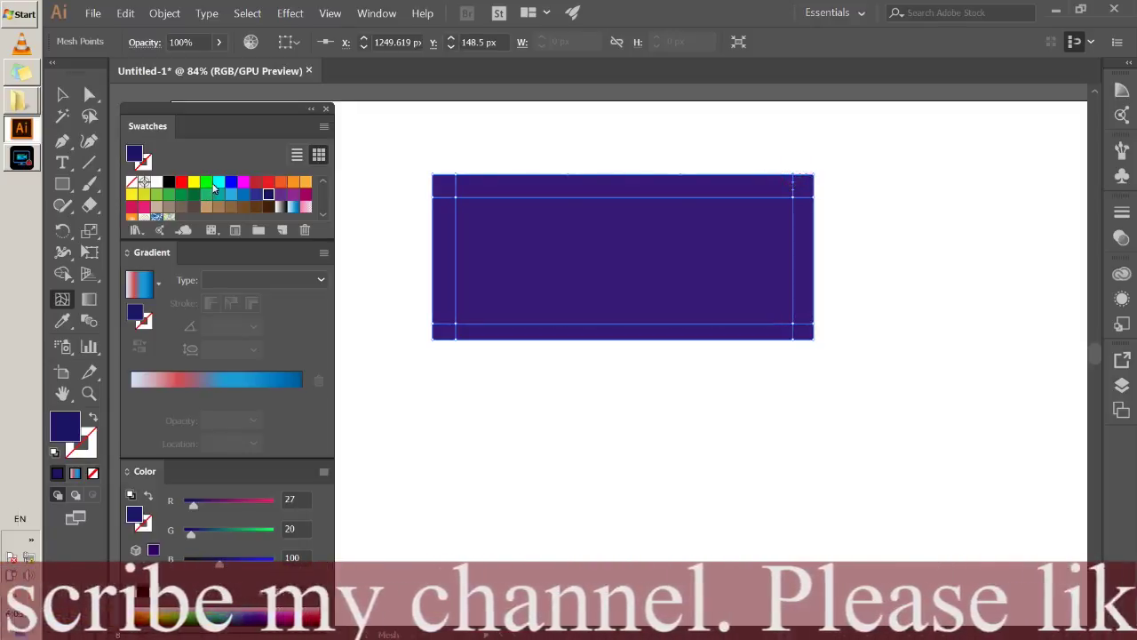
click(218, 181)
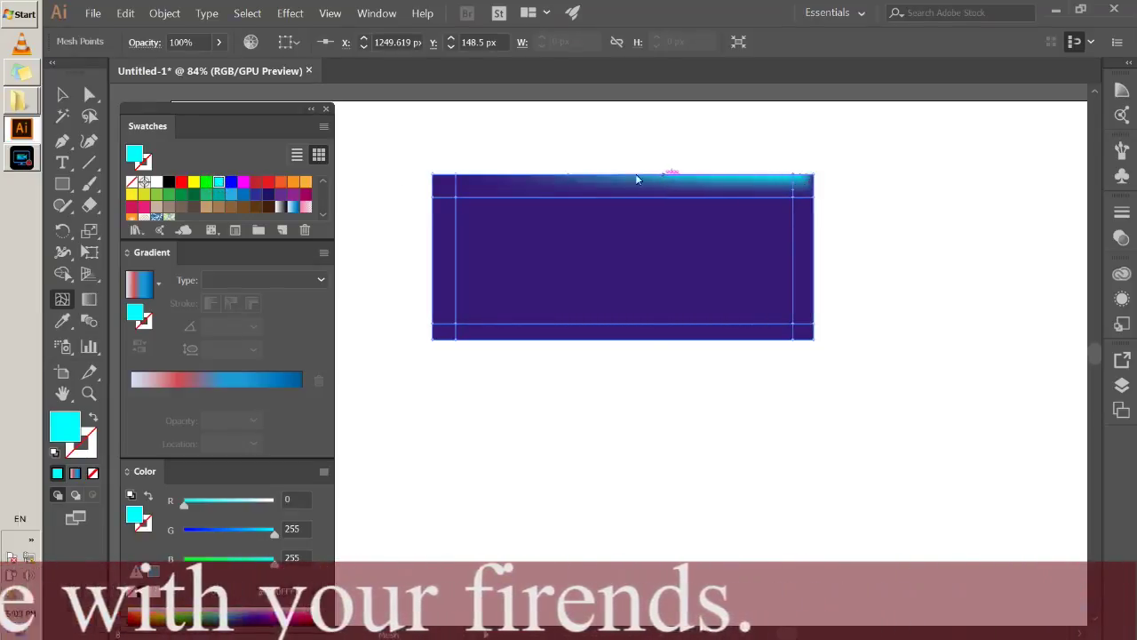
click(459, 180)
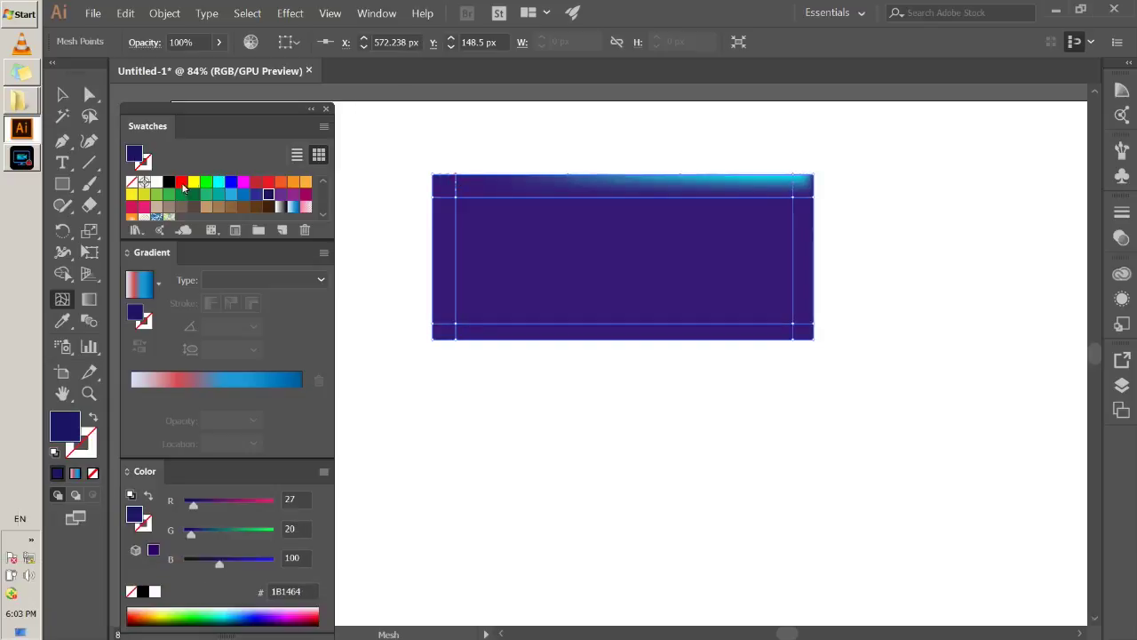
click(217, 183)
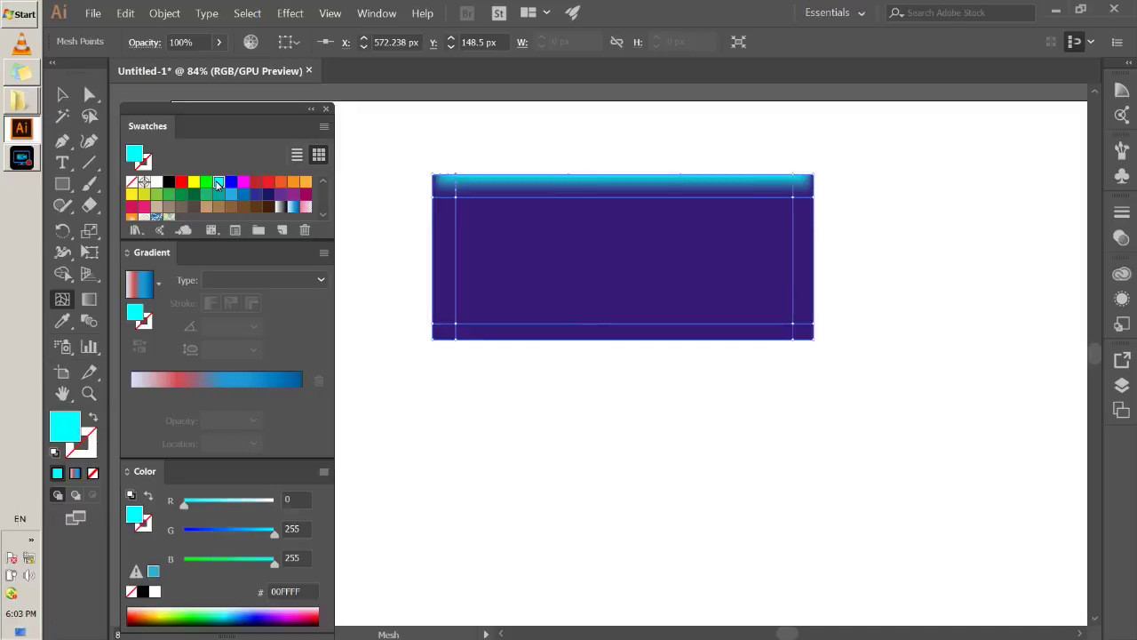
click(432, 181)
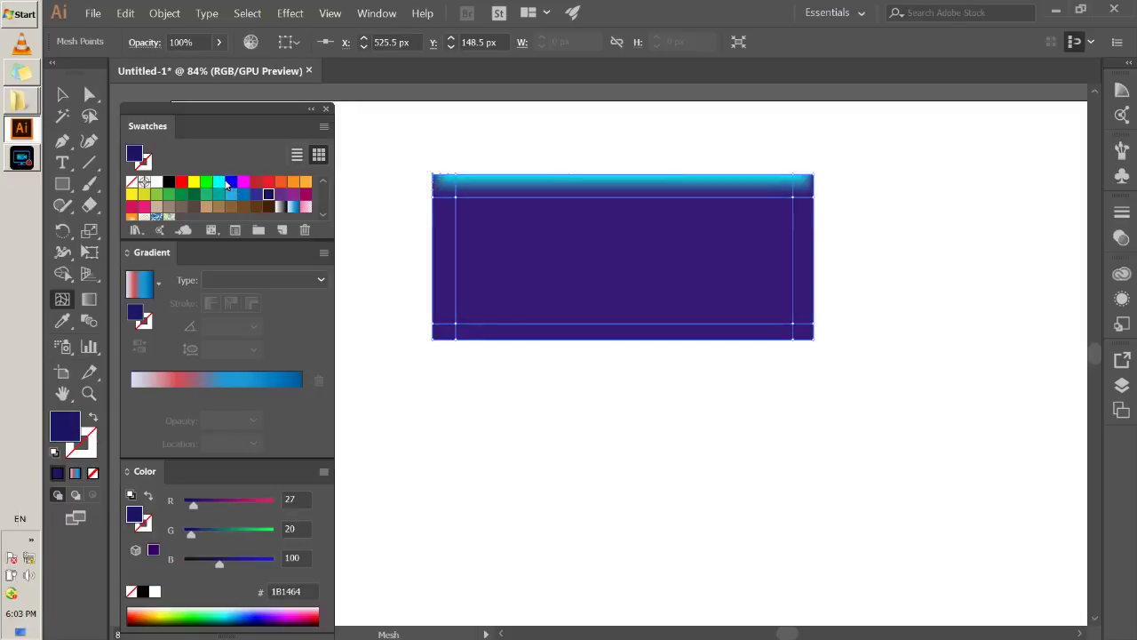
click(219, 182)
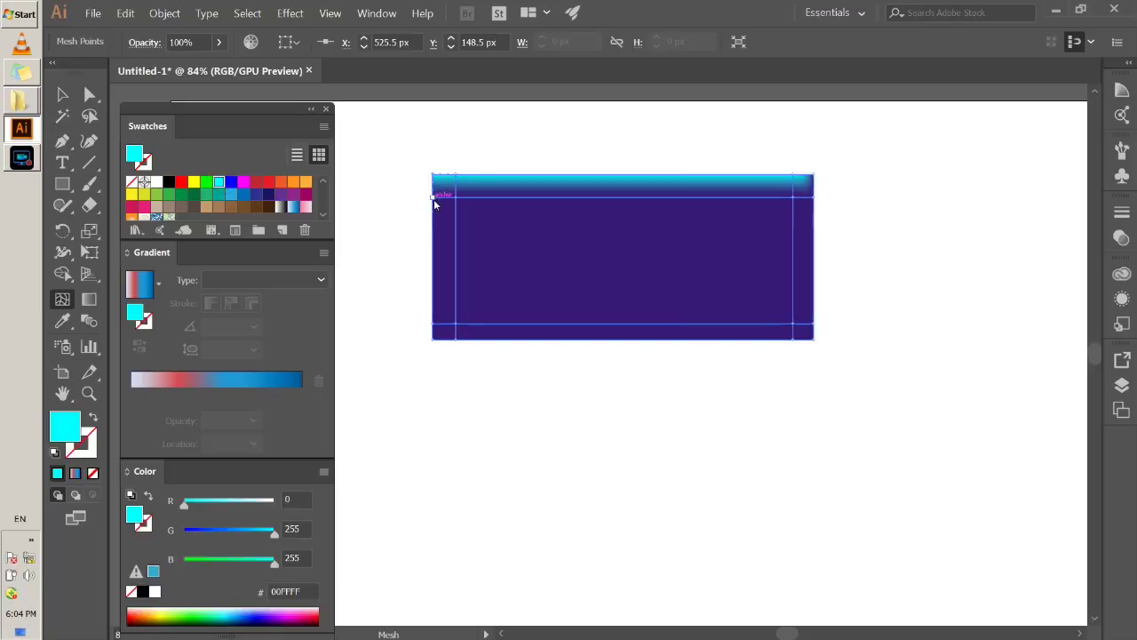
Colour the remaining mesh points down the blue rectangle's left edge cyan 00FFFF, including the lower-left corner
click(433, 197)
click(219, 184)
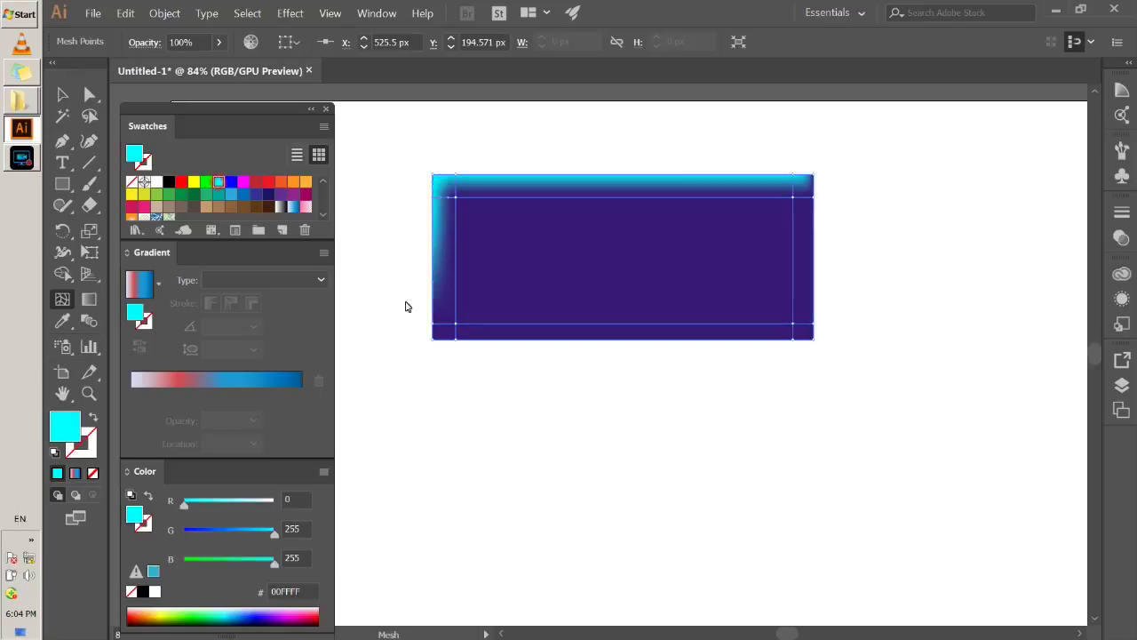
click(435, 328)
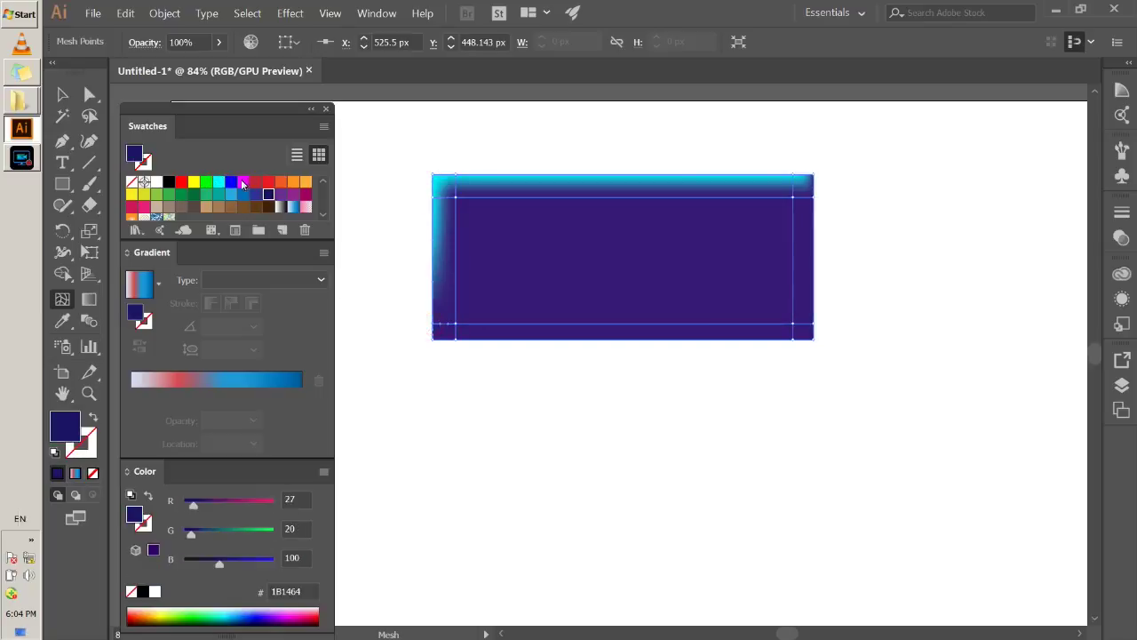
click(220, 183)
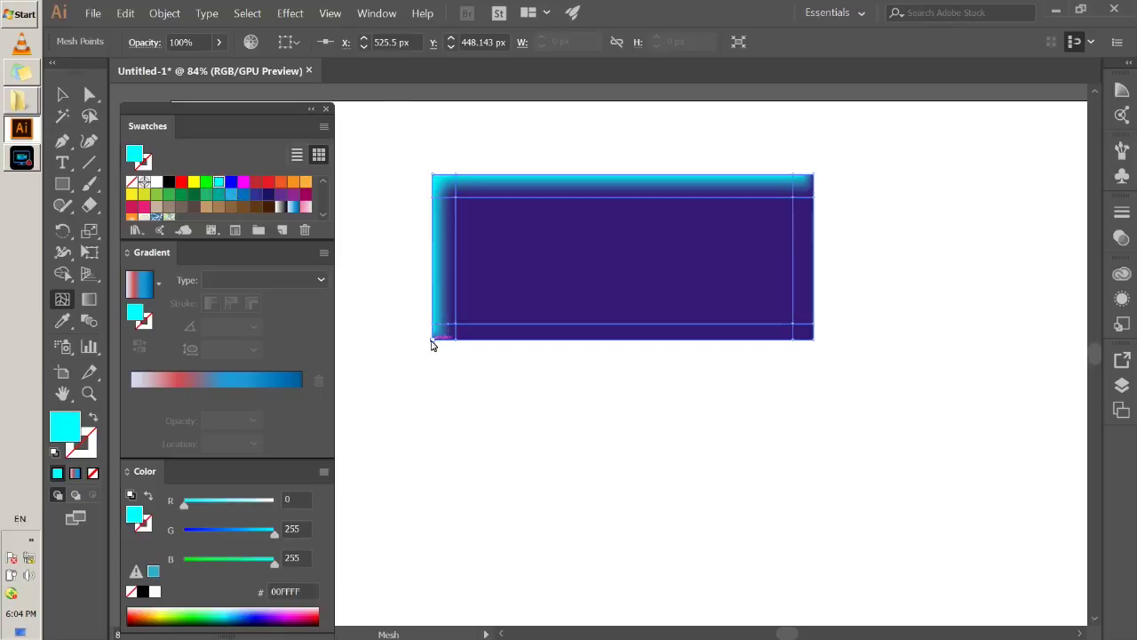
click(434, 339)
click(220, 182)
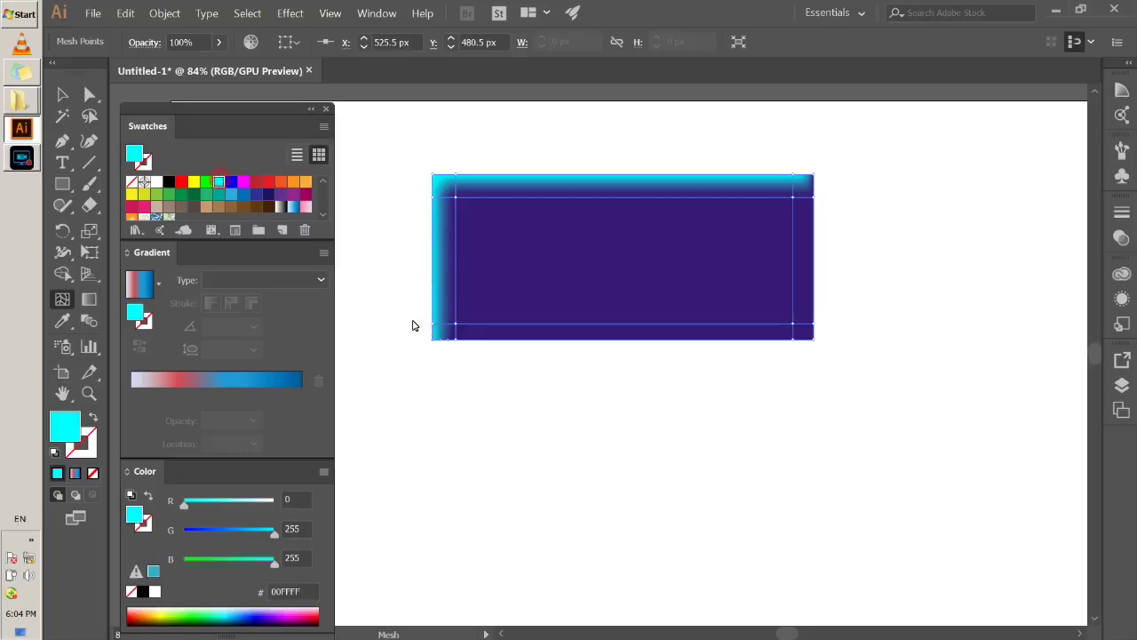
Colour the mesh points along the blue rectangle's bottom and right edges cyan 00FFFF, and deselect the shape
click(90, 95)
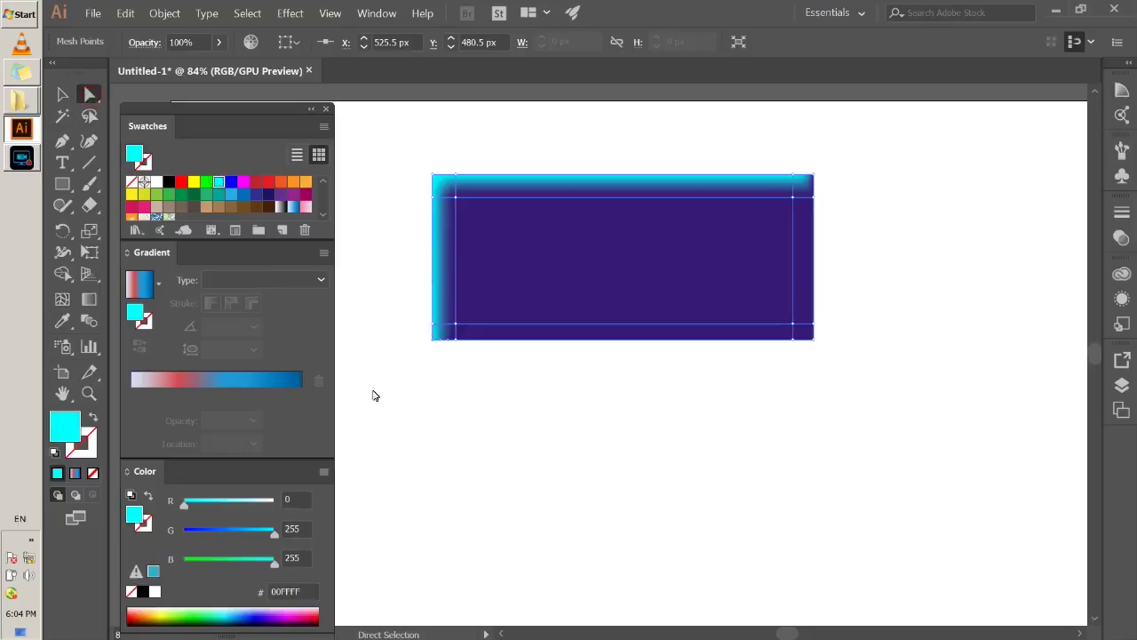
drag(427, 335, 918, 428)
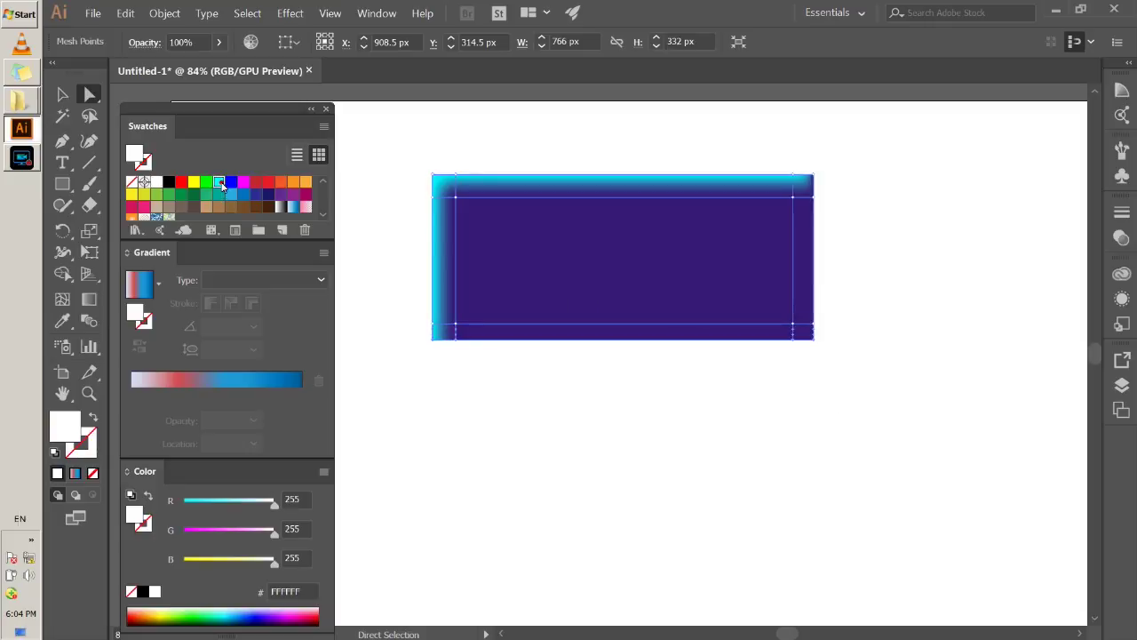
click(223, 184)
drag(854, 161, 810, 367)
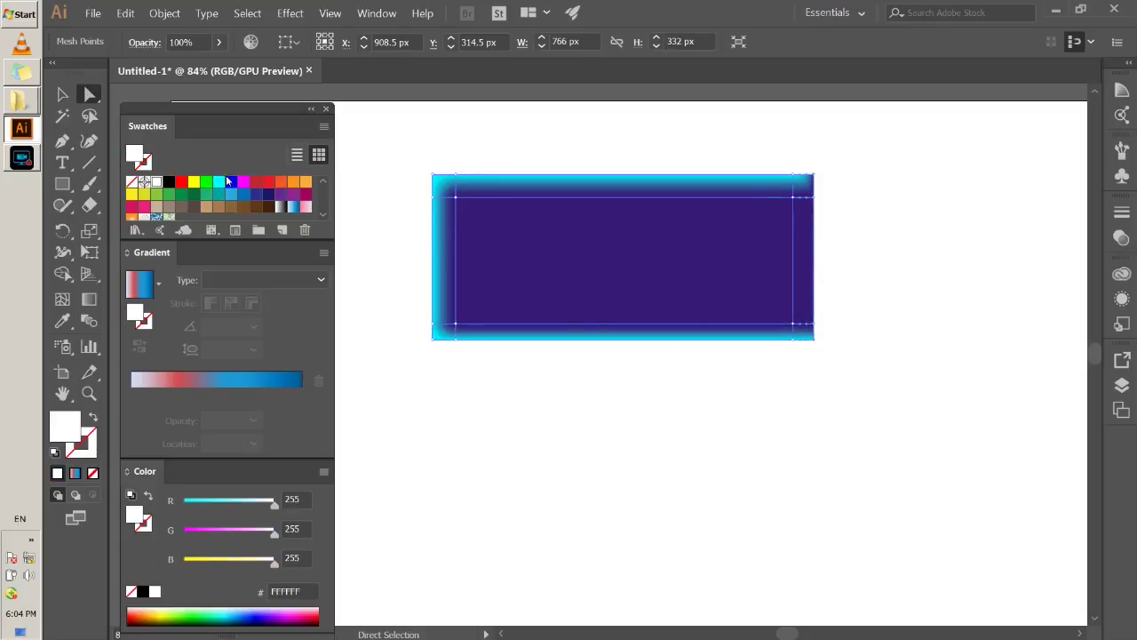
click(221, 182)
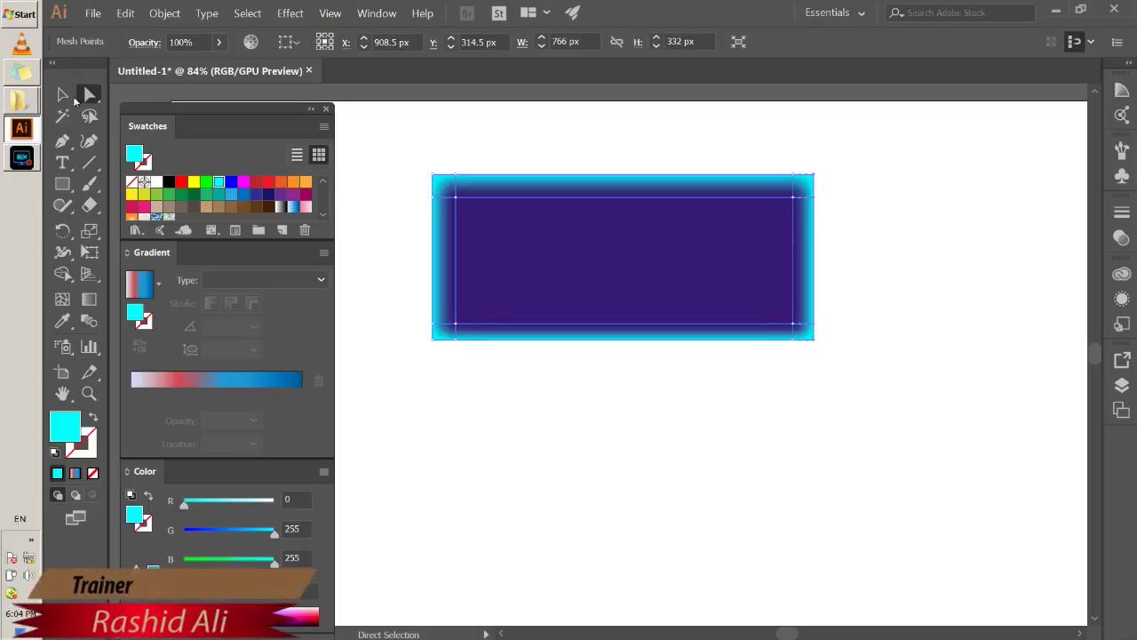
key(v)
click(581, 446)
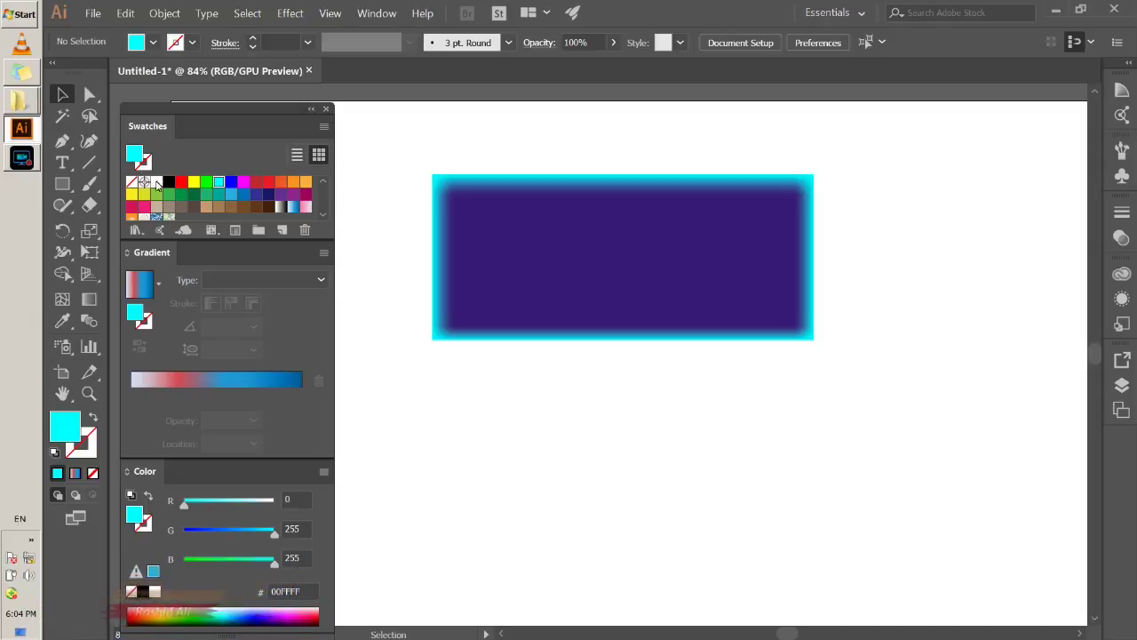
Draw a rectangle about 445 by 299 px below the blue one and fill it with dark green 006837
click(62, 184)
drag(507, 373, 729, 521)
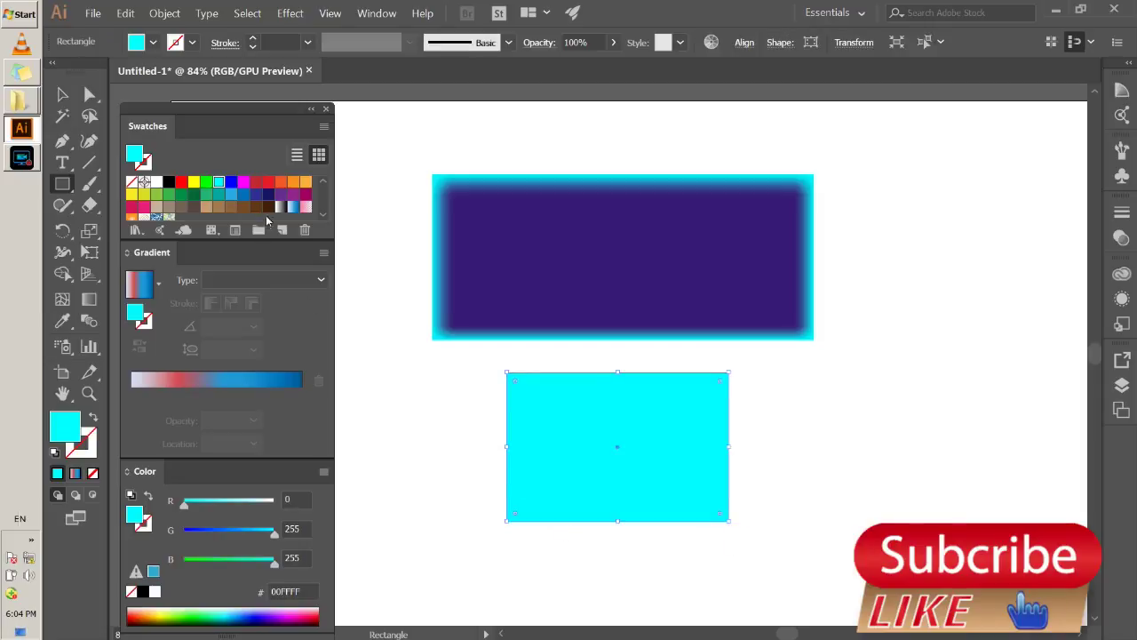
click(193, 195)
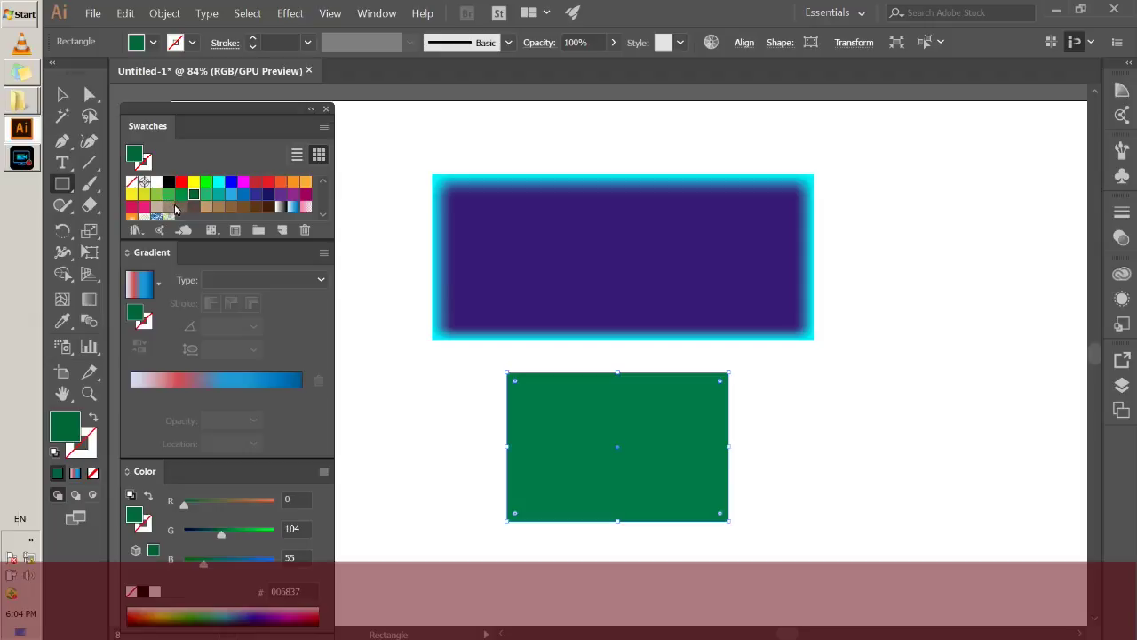
Add three closely spaced vertical mesh lines to the green rectangle, starting from its top edge left of centre
click(62, 299)
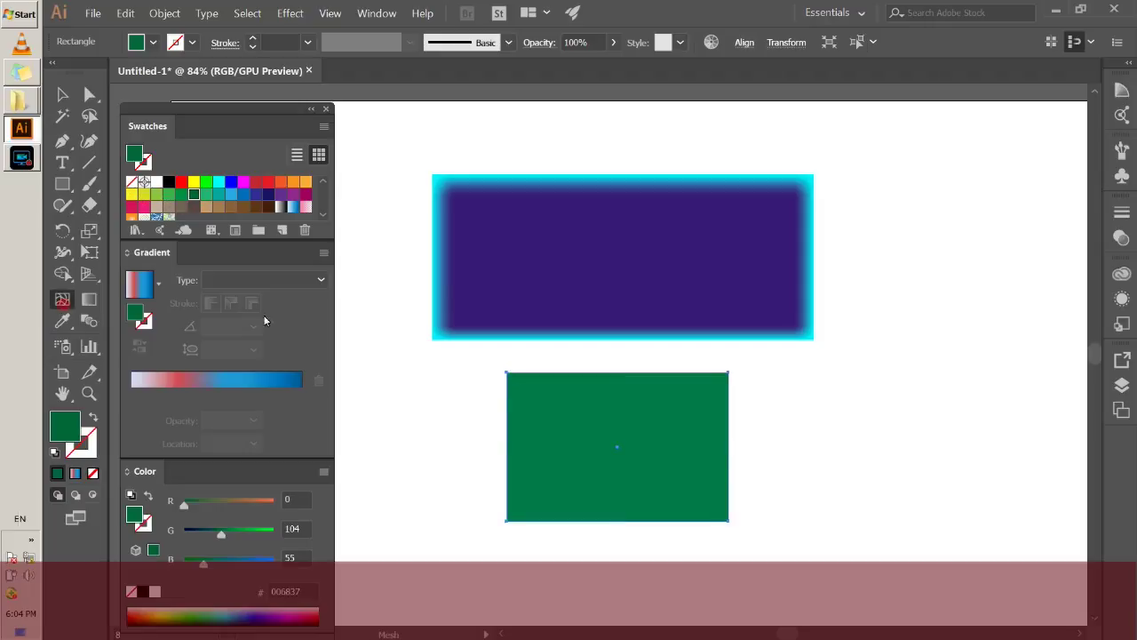
click(566, 373)
scroll(572, 374, up, 3)
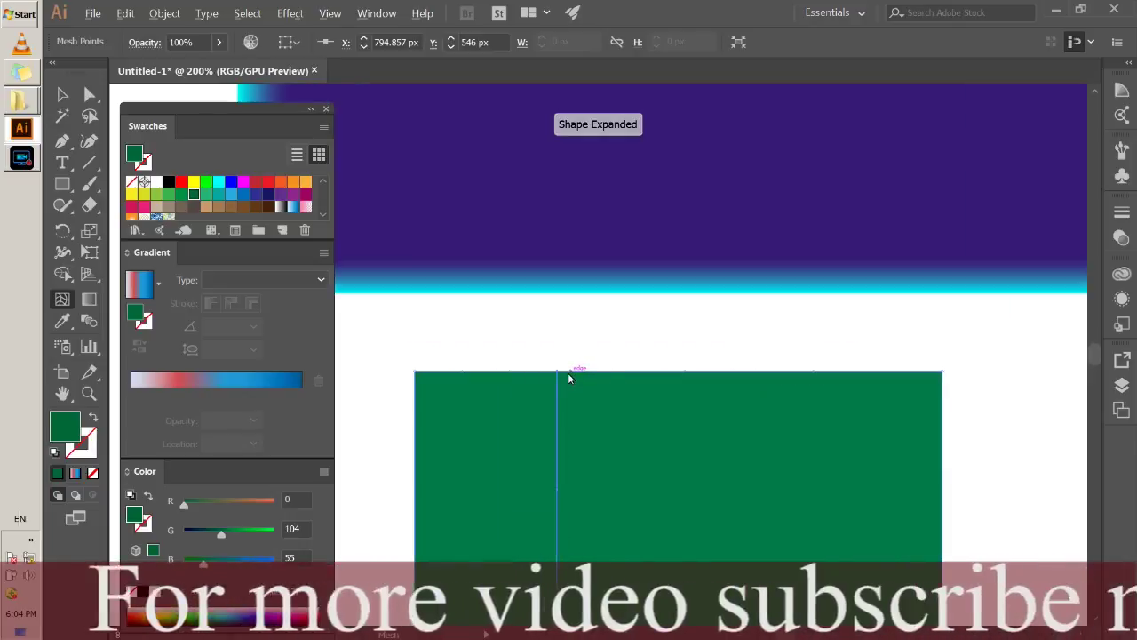
click(570, 373)
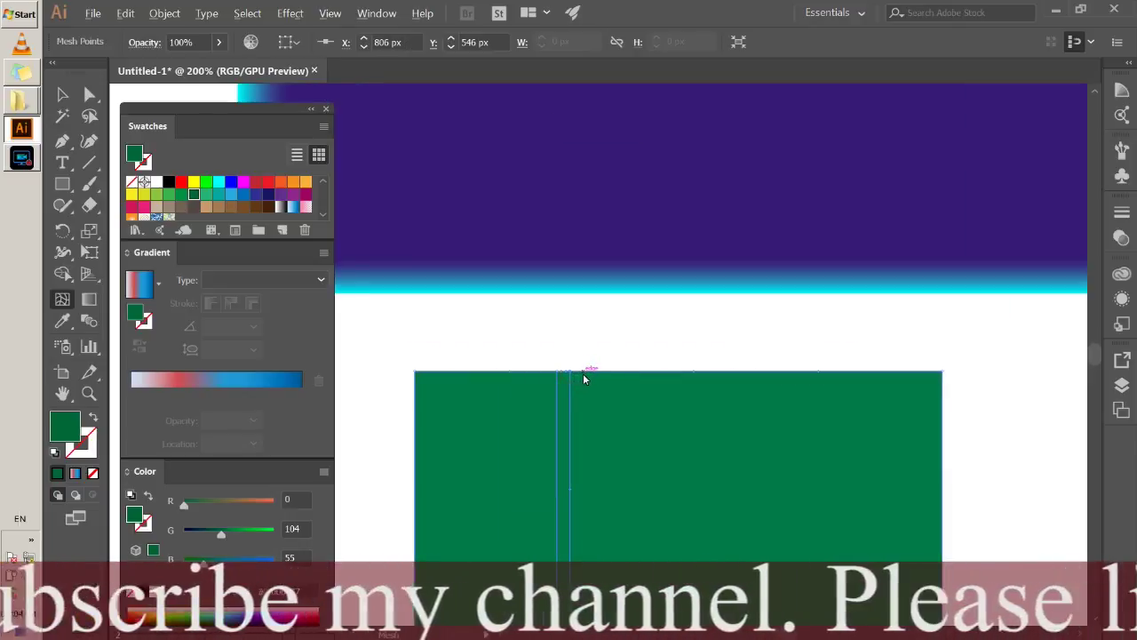
click(584, 373)
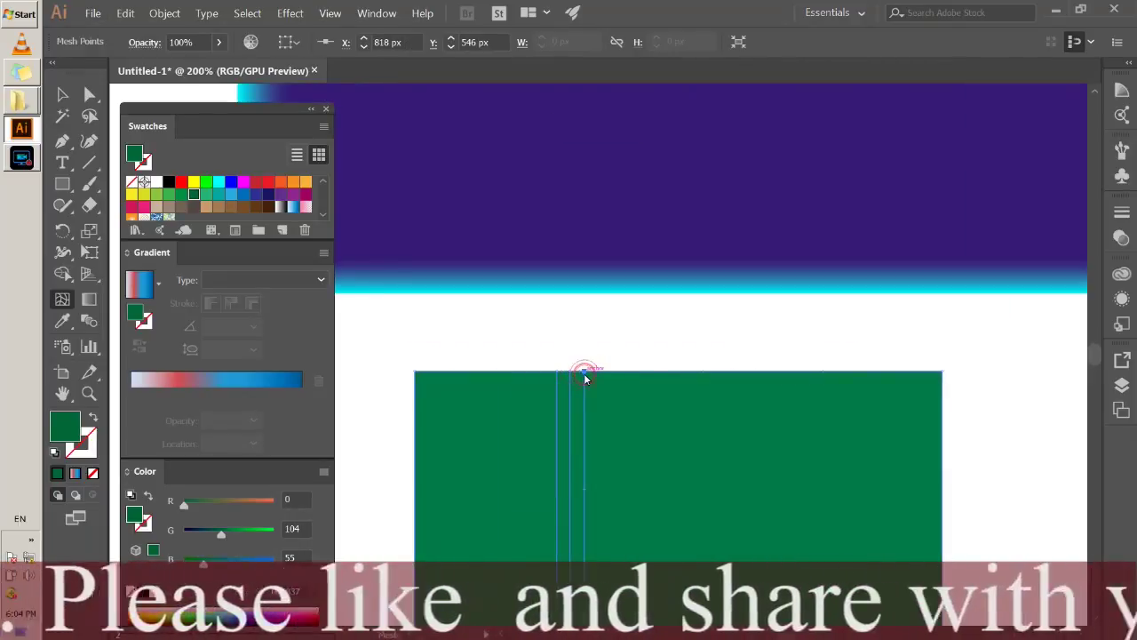
scroll(584, 373, down, 3)
scroll(587, 481, up, 2)
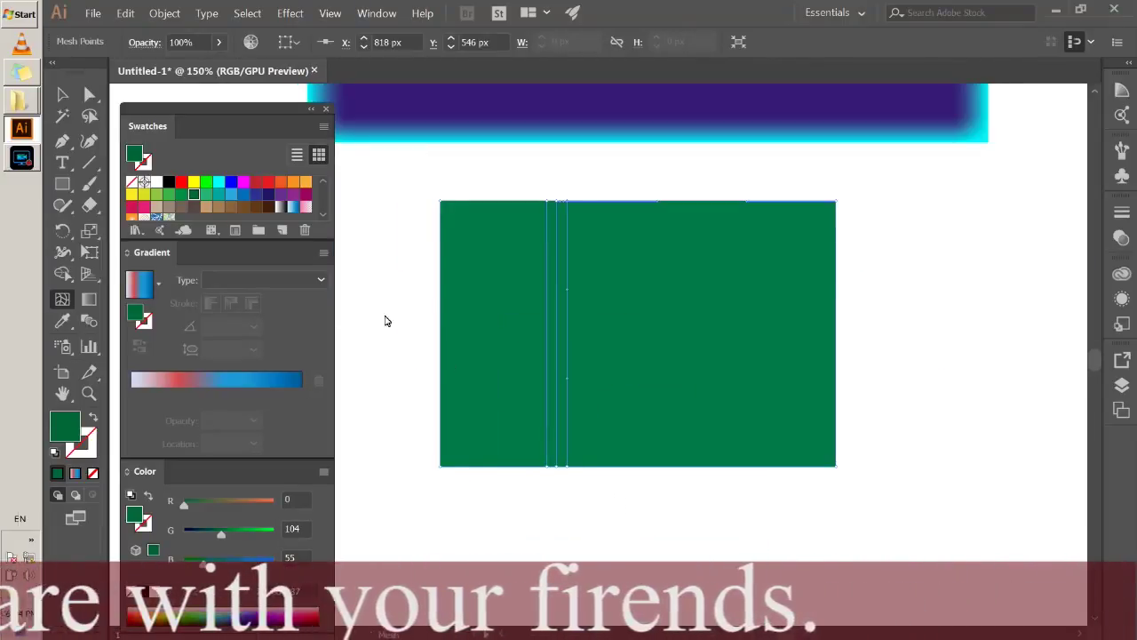
Colour both end points of the middle vertical mesh line in the green rectangle light green 8CC63F
click(89, 94)
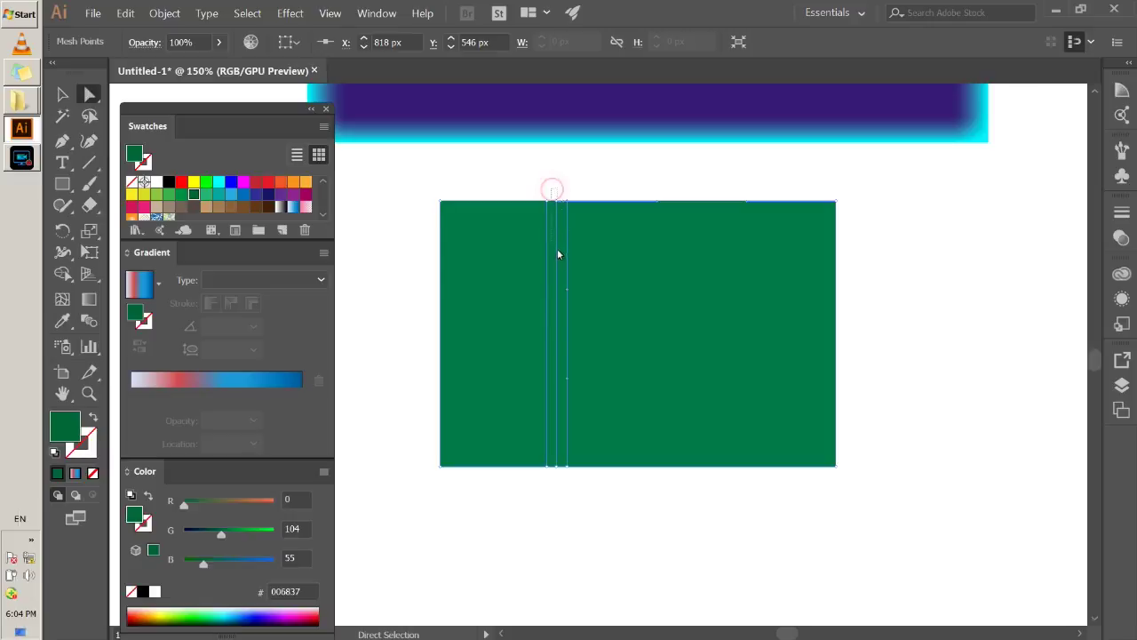
click(563, 487)
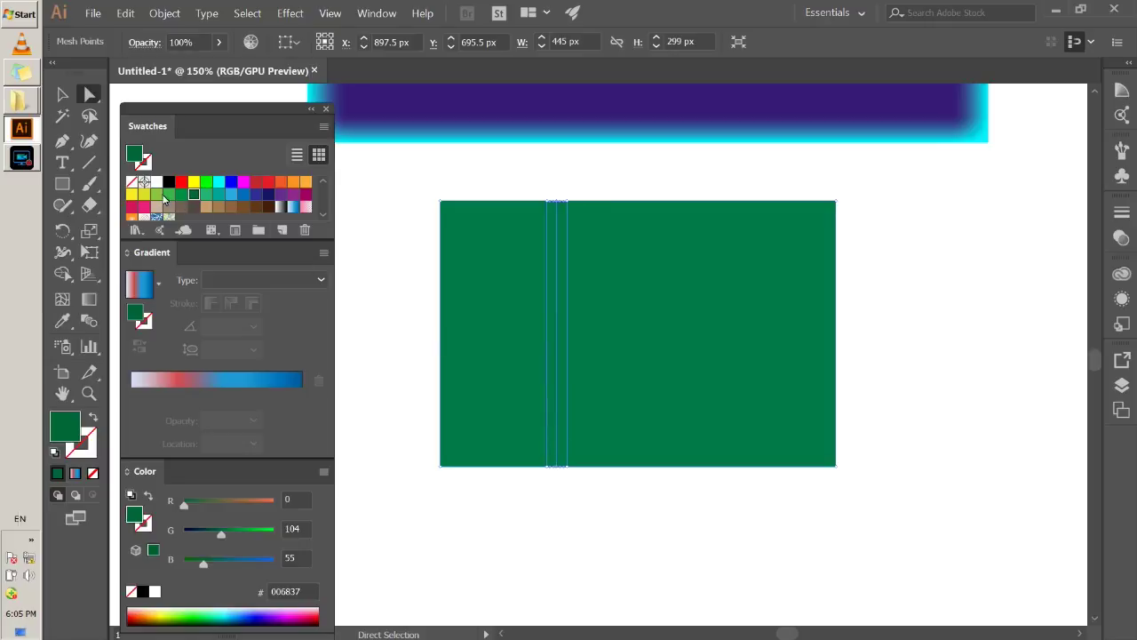
click(158, 194)
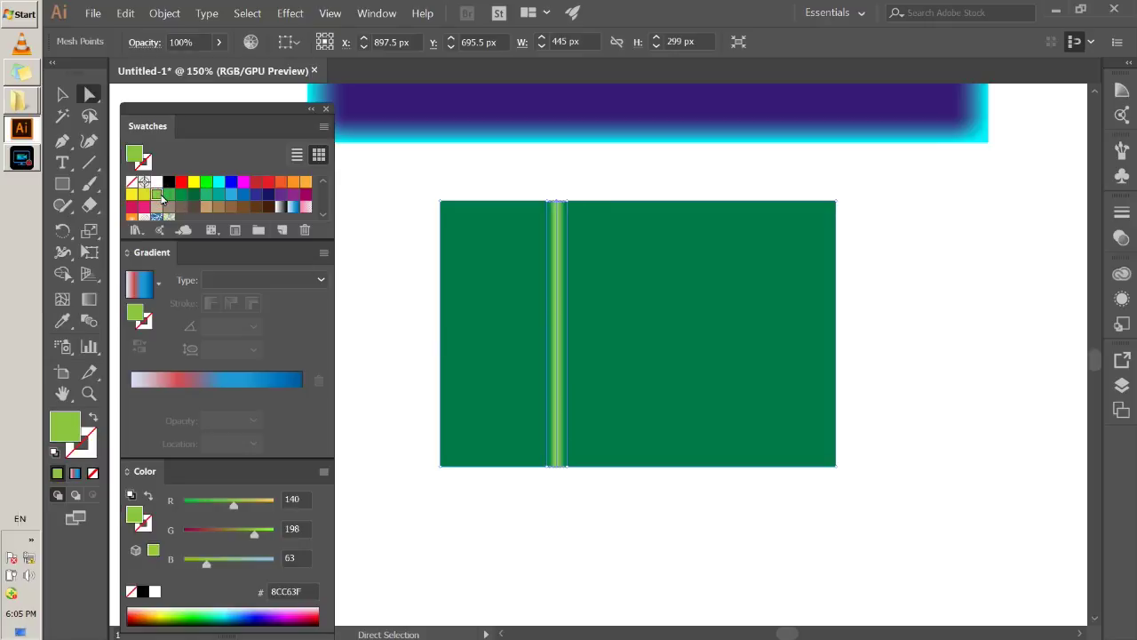
Colour the mesh points on the green rectangle's left edge light grey E6E6E6, and deselect the shape
drag(409, 186, 515, 546)
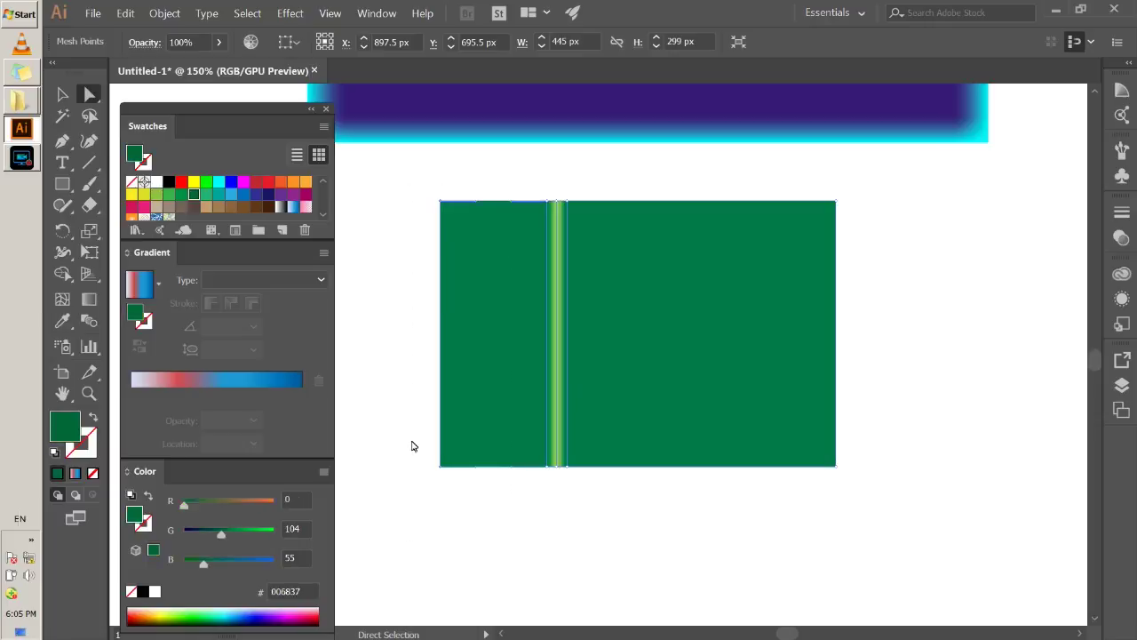
click(323, 215)
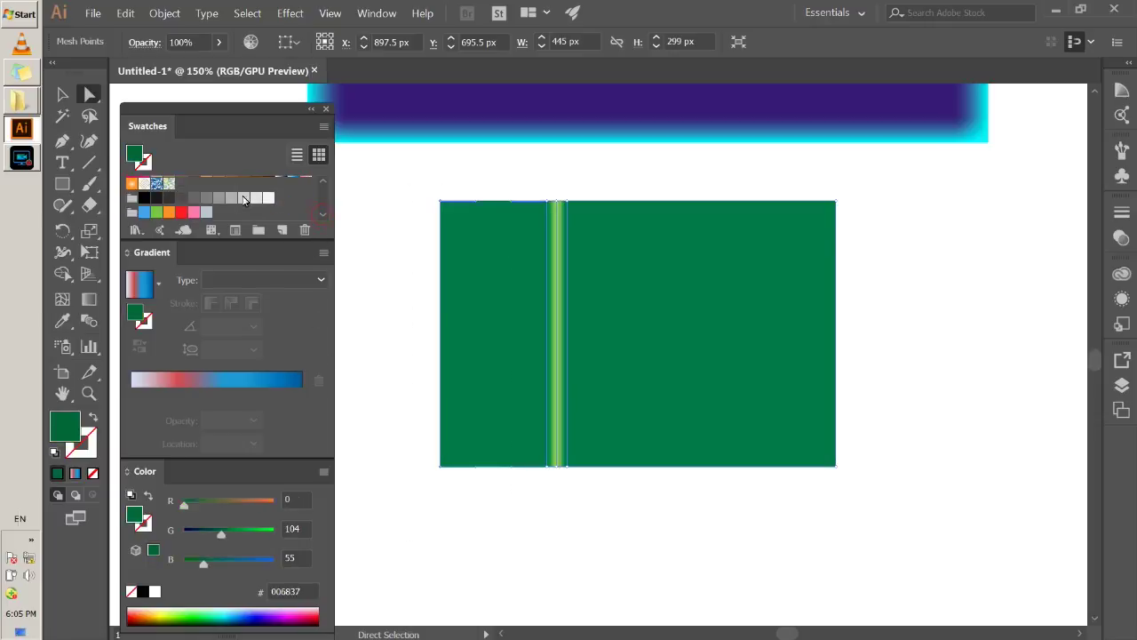
click(254, 197)
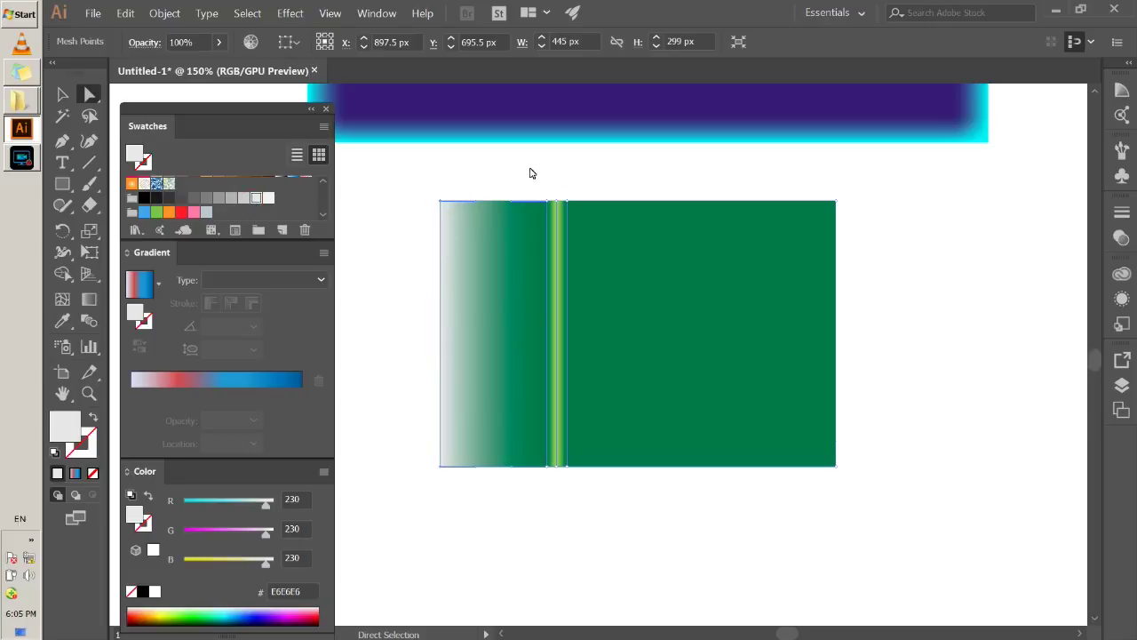
click(465, 517)
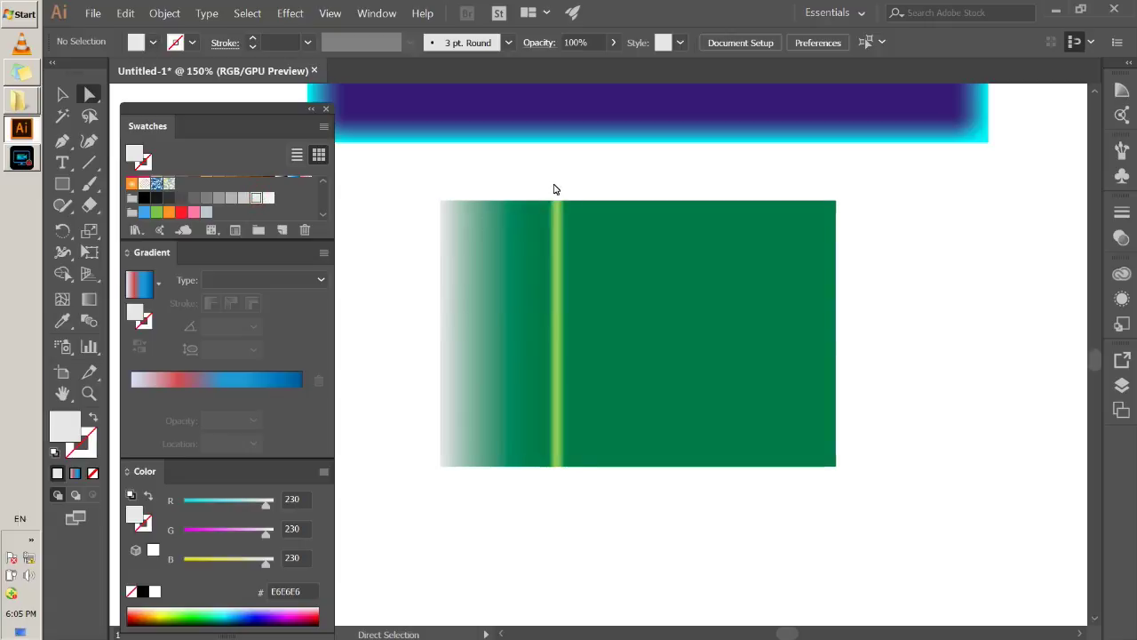
Colour the green rectangle's left-edge mesh points and the end points of its first vertical mesh line light grey E6E6E6, and deselect the shape
drag(421, 178, 524, 485)
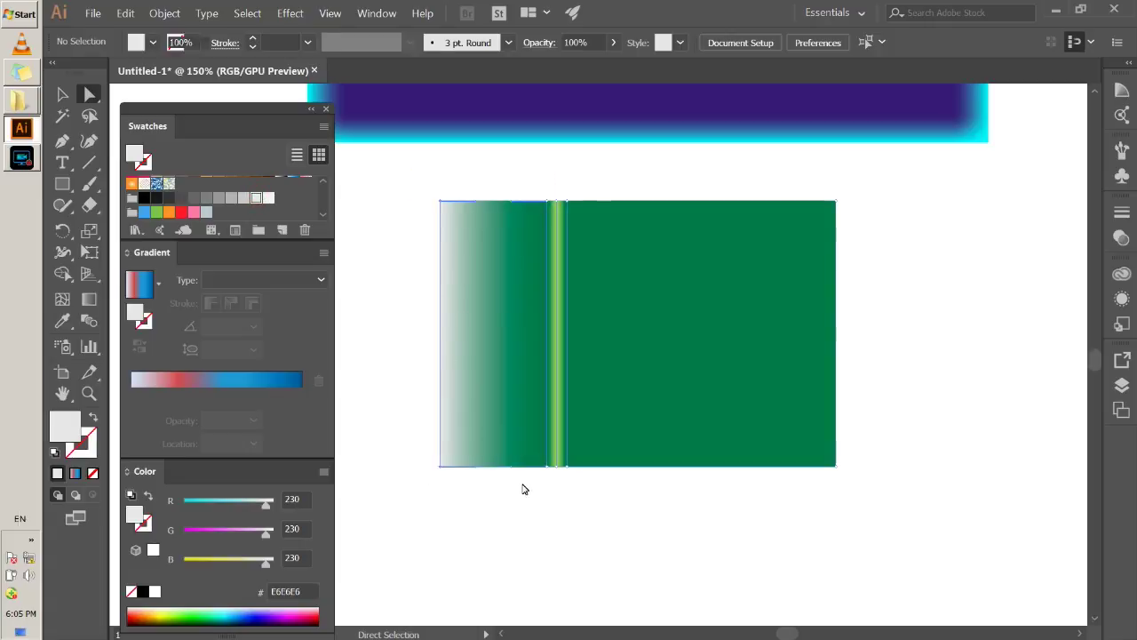
drag(411, 157, 544, 553)
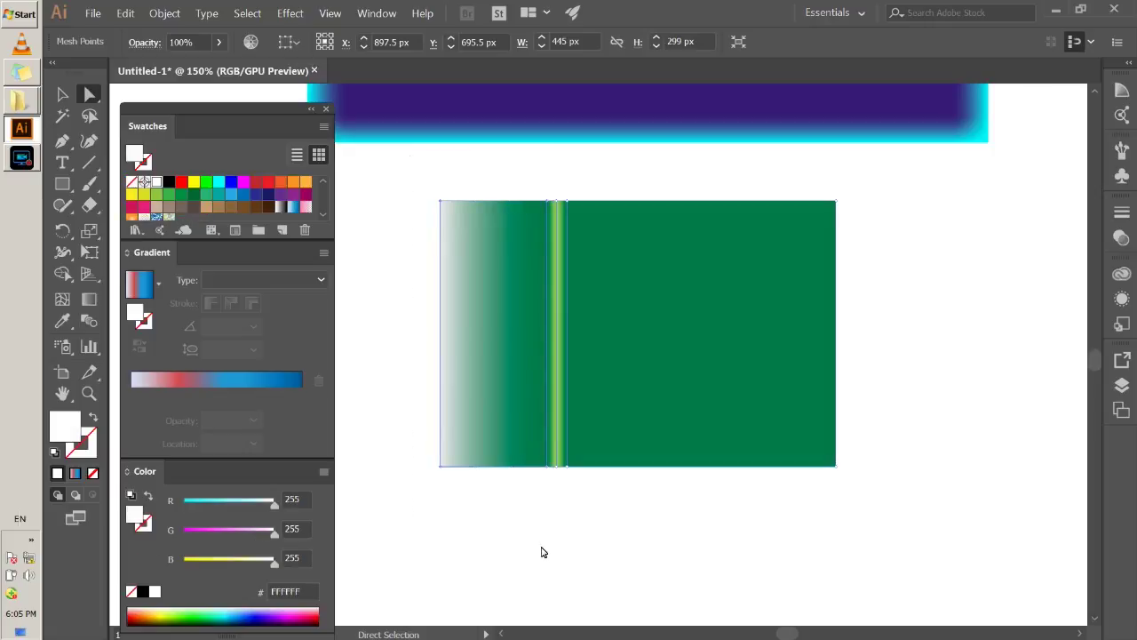
click(325, 218)
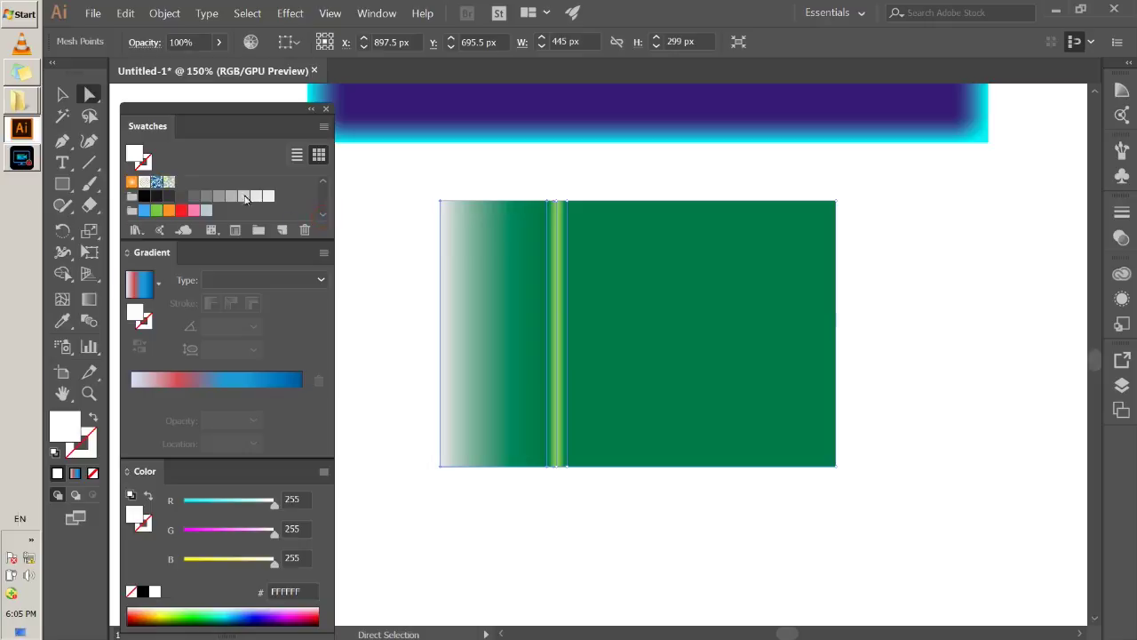
click(256, 197)
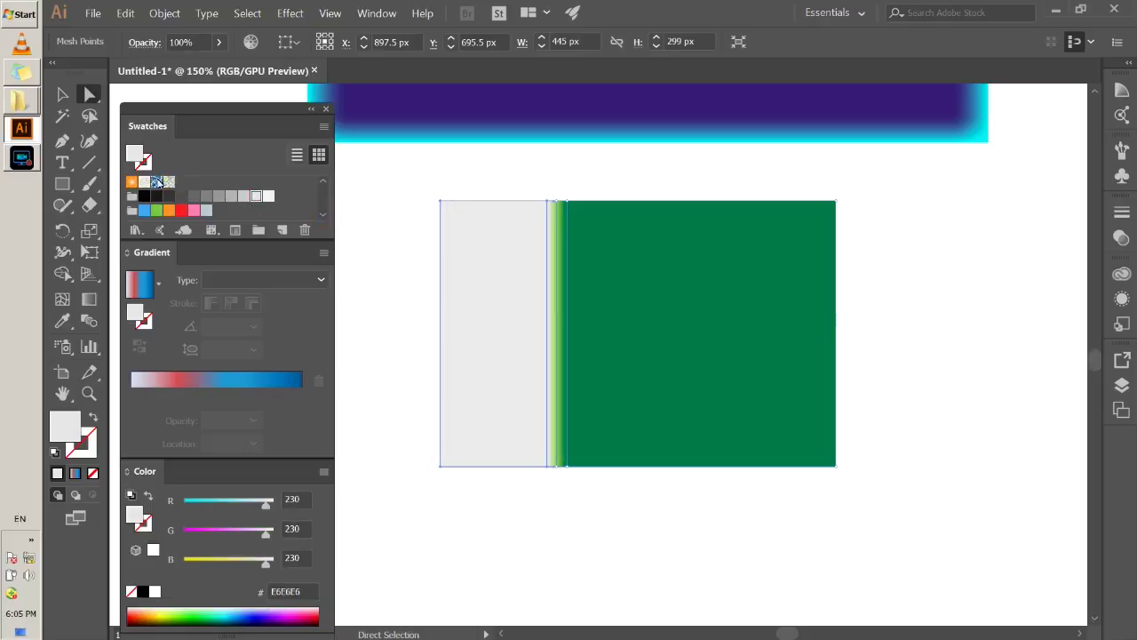
click(62, 94)
click(702, 555)
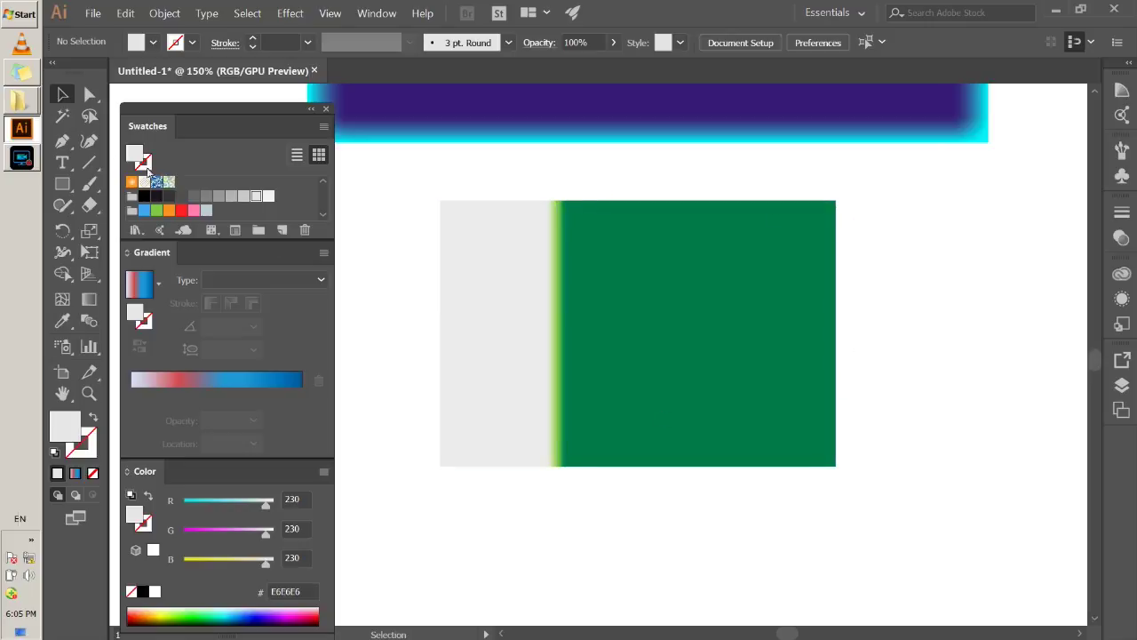
Add a white mesh point just inside the green rectangle's top-right corner
click(89, 94)
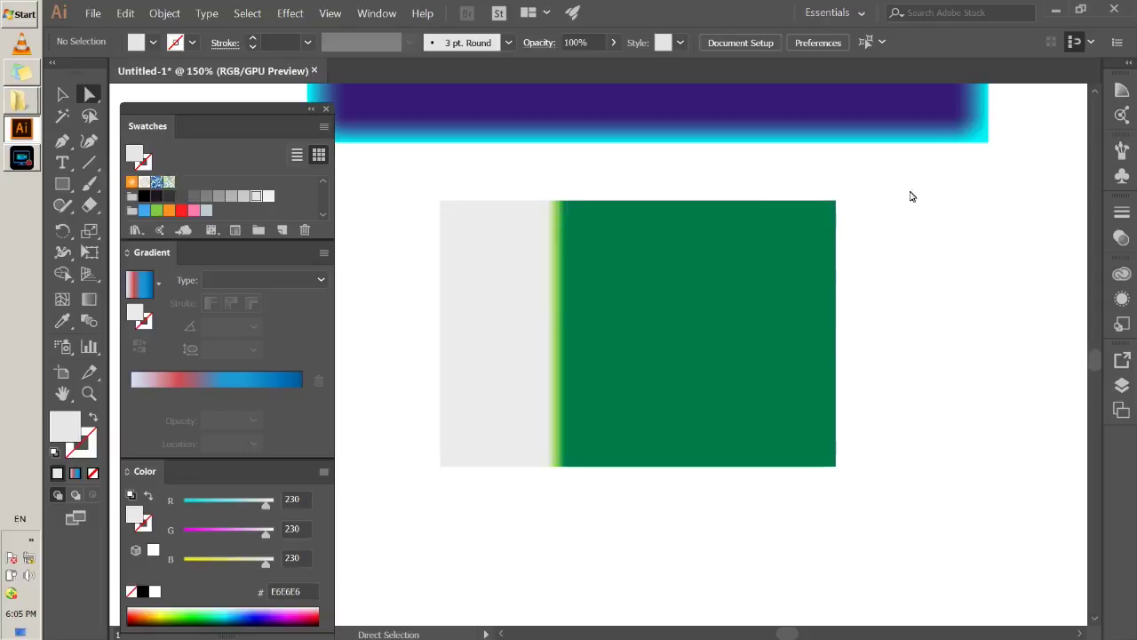
click(62, 95)
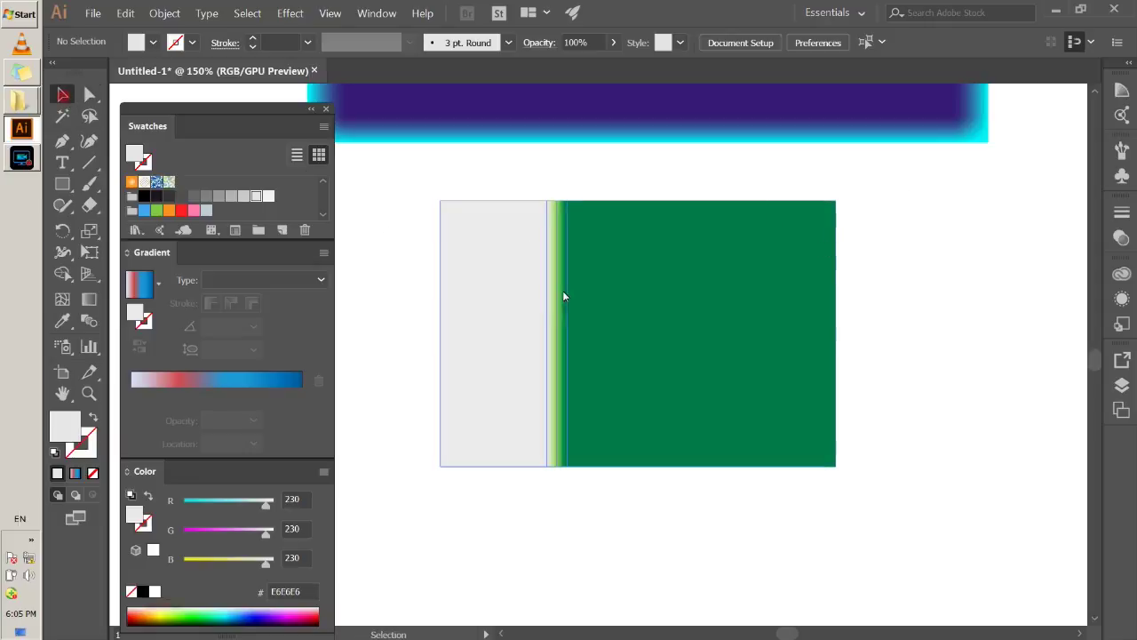
click(677, 316)
key(u)
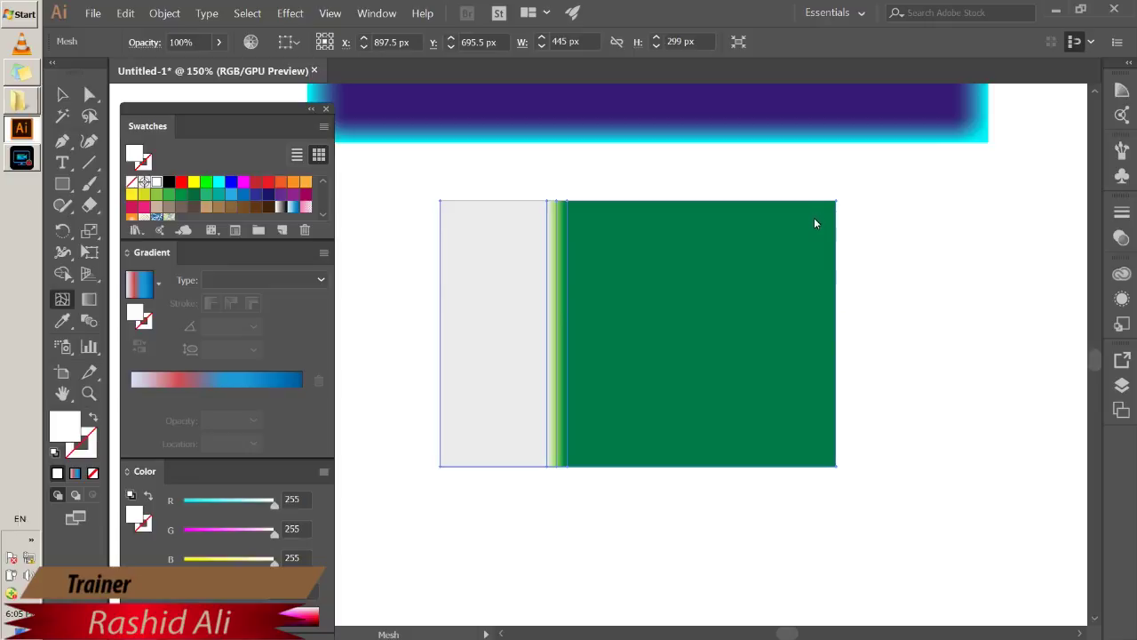
click(814, 218)
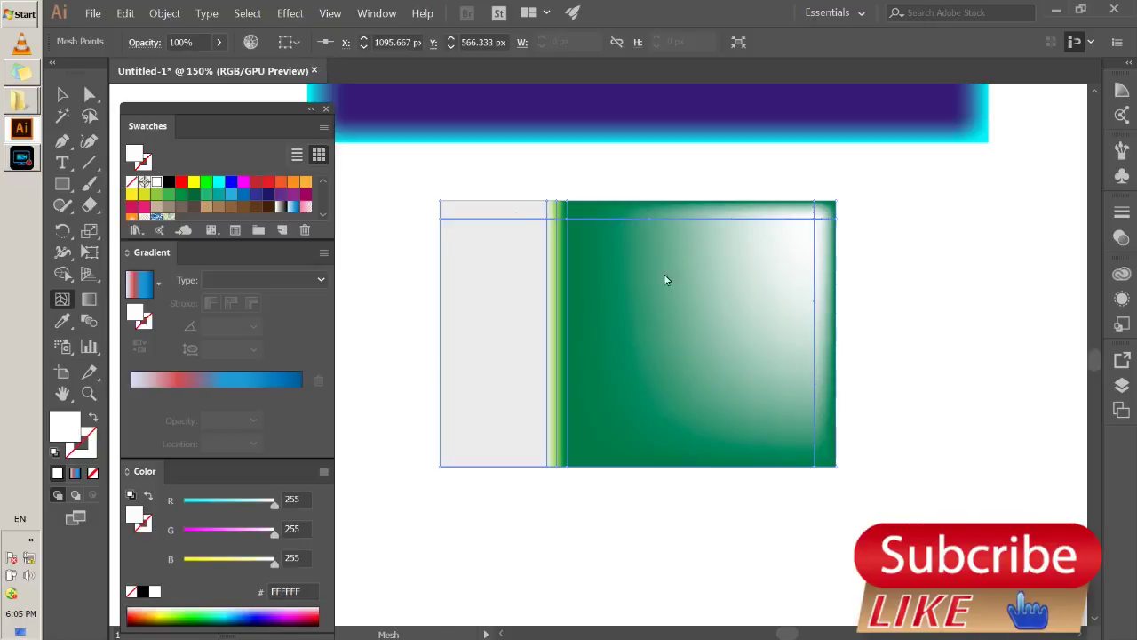
Select the mesh points on the green rectangle's right edge, switch the colour sliders to HSB and lower their brightness to 27.84%
click(89, 94)
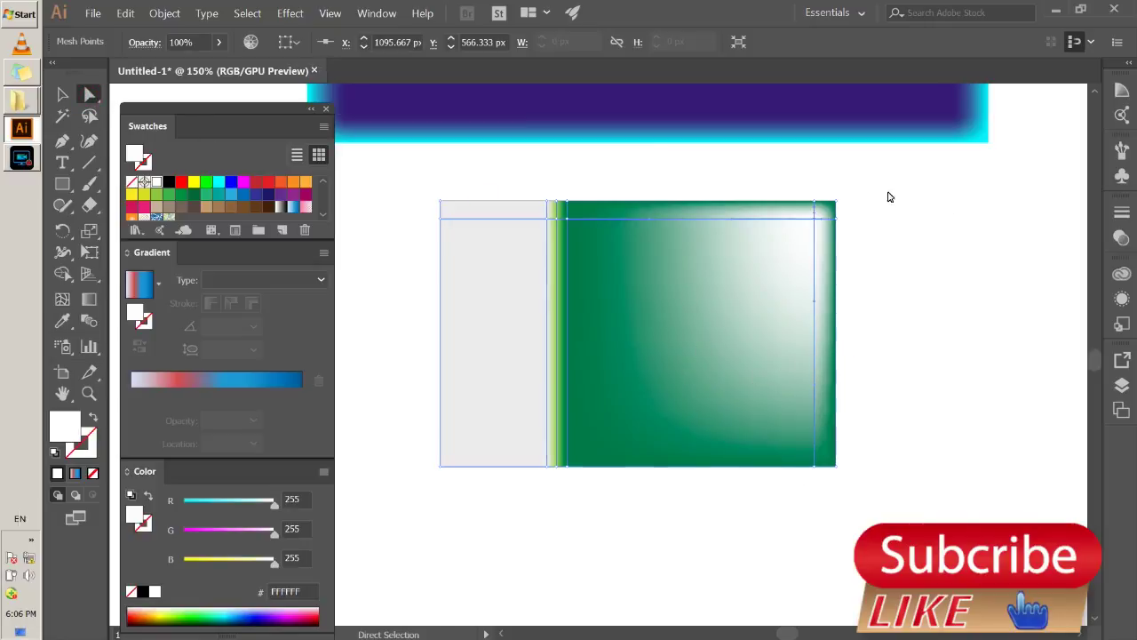
drag(878, 189, 823, 508)
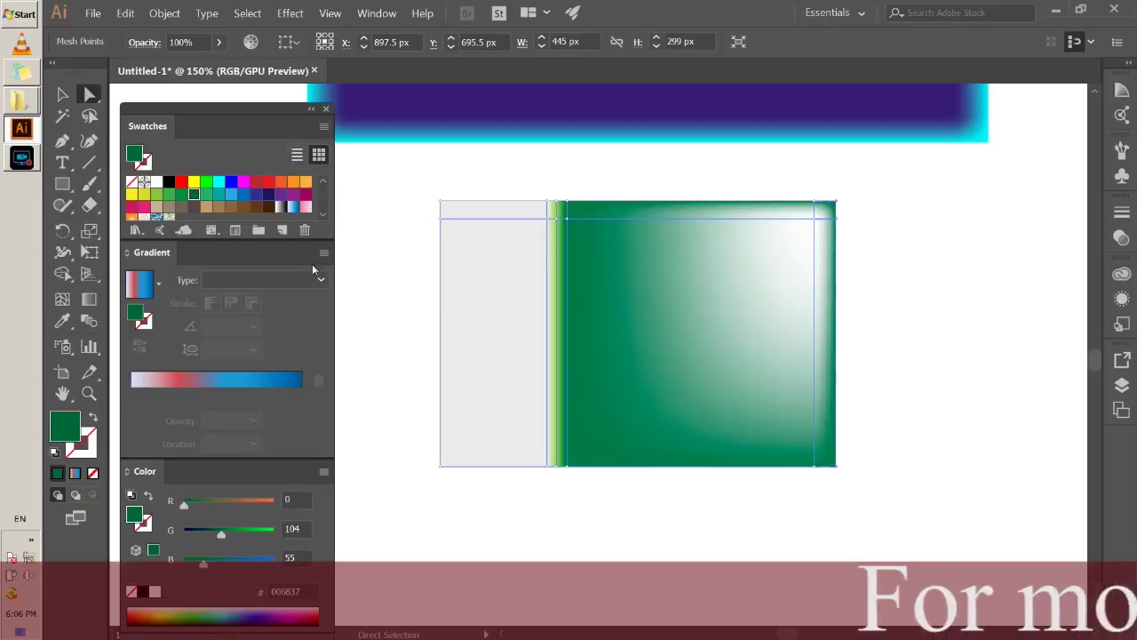
click(324, 472)
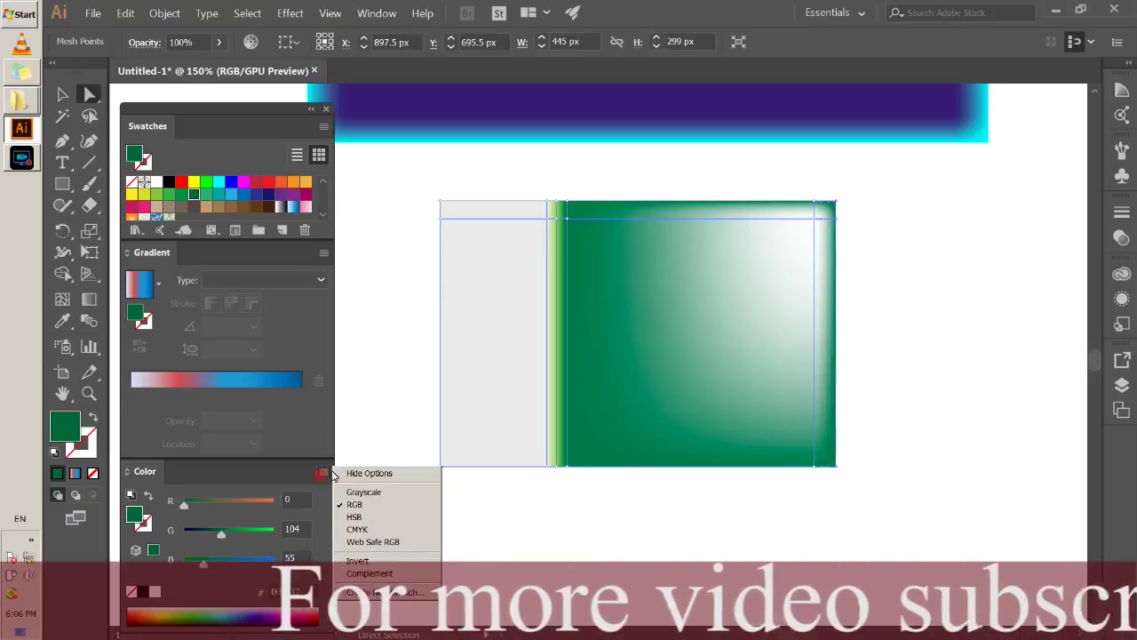
click(346, 519)
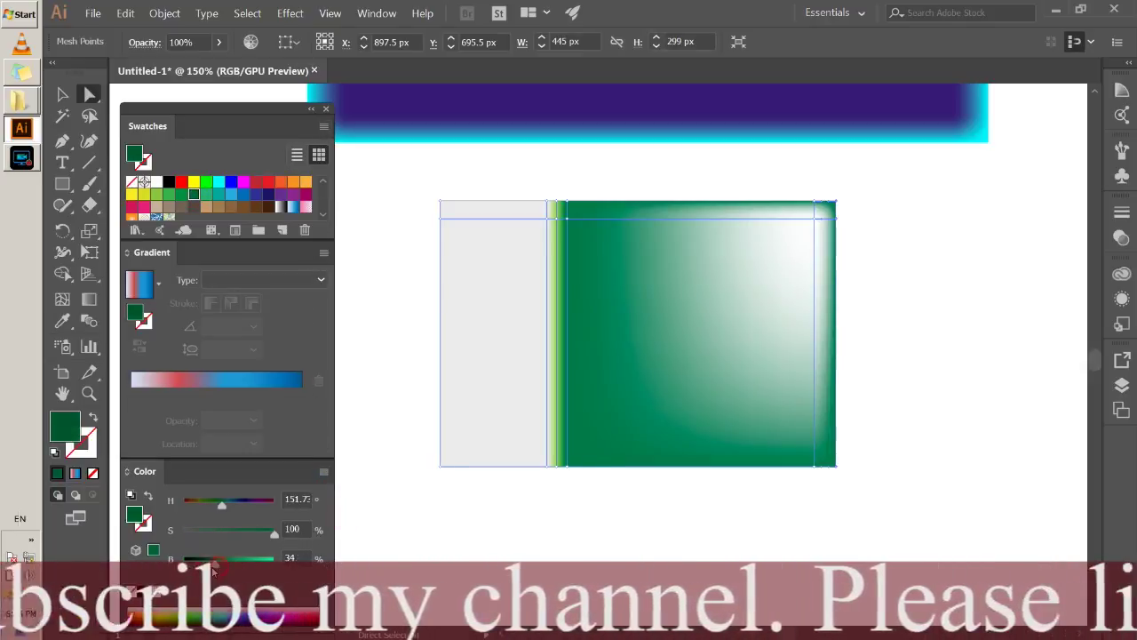
drag(213, 572, 207, 573)
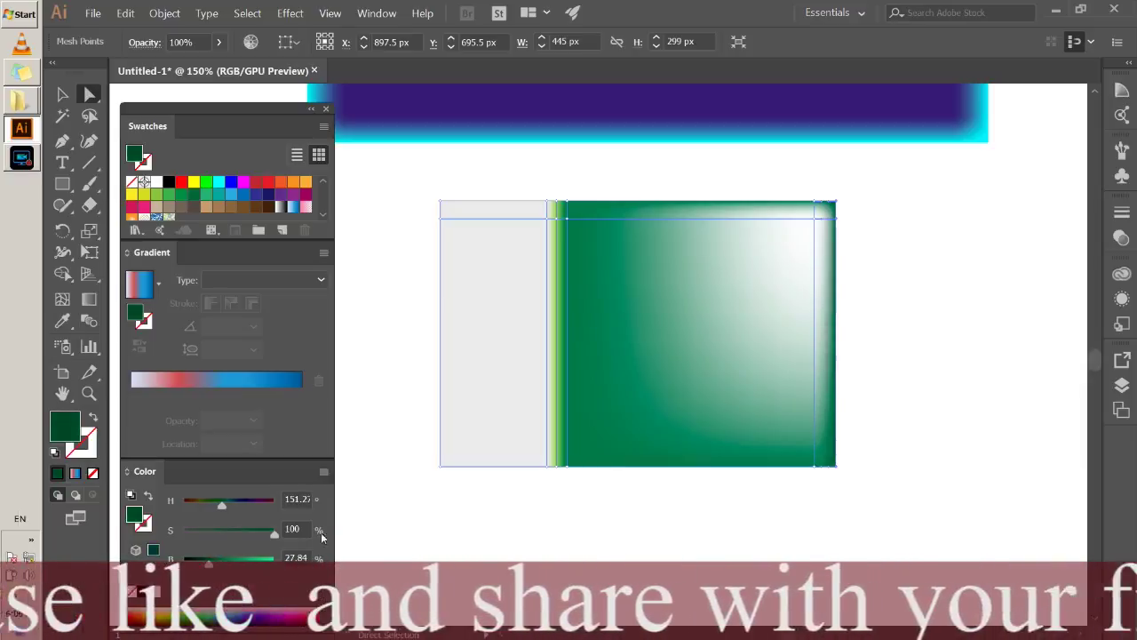
Recolour the white mesh point near the top-right corner with the green sampled from the lower part of the rectangle
click(813, 222)
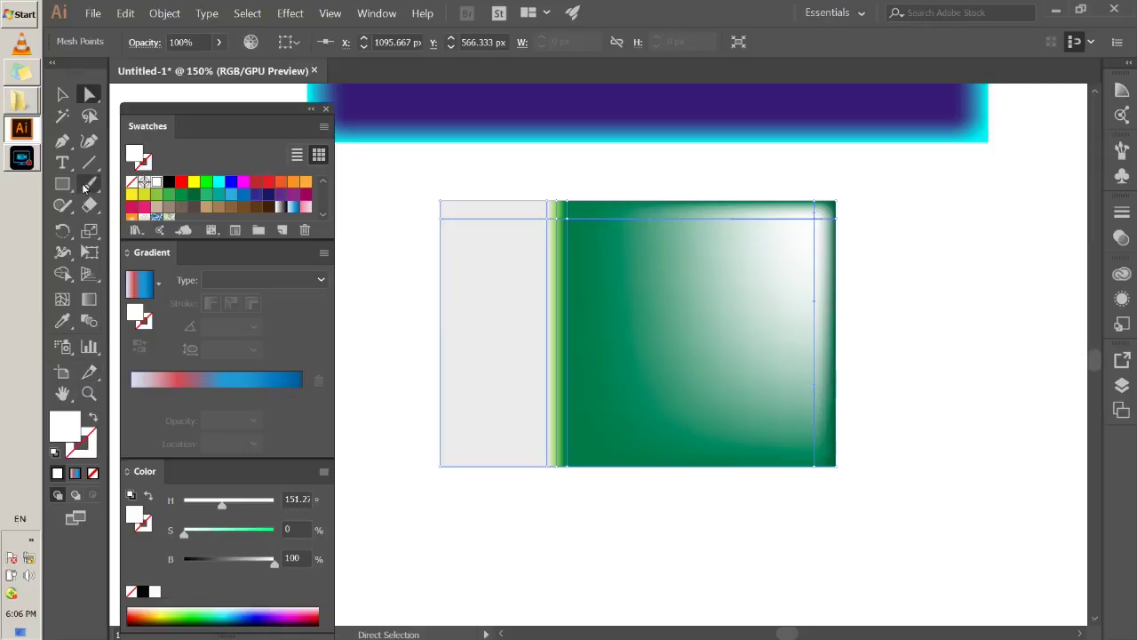
click(88, 380)
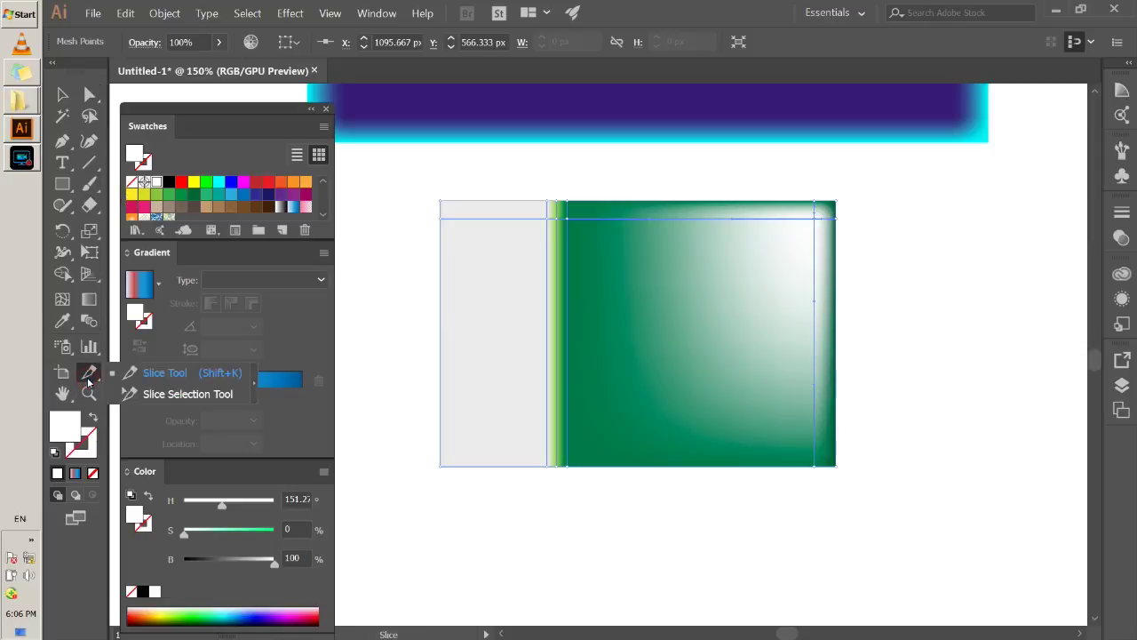
click(64, 322)
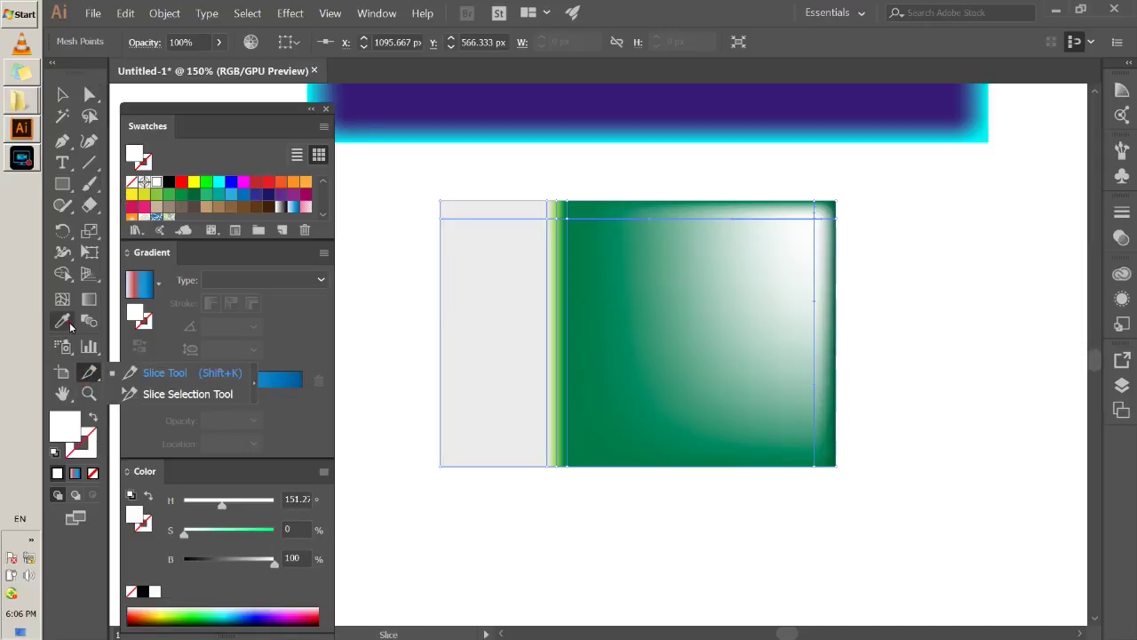
click(586, 460)
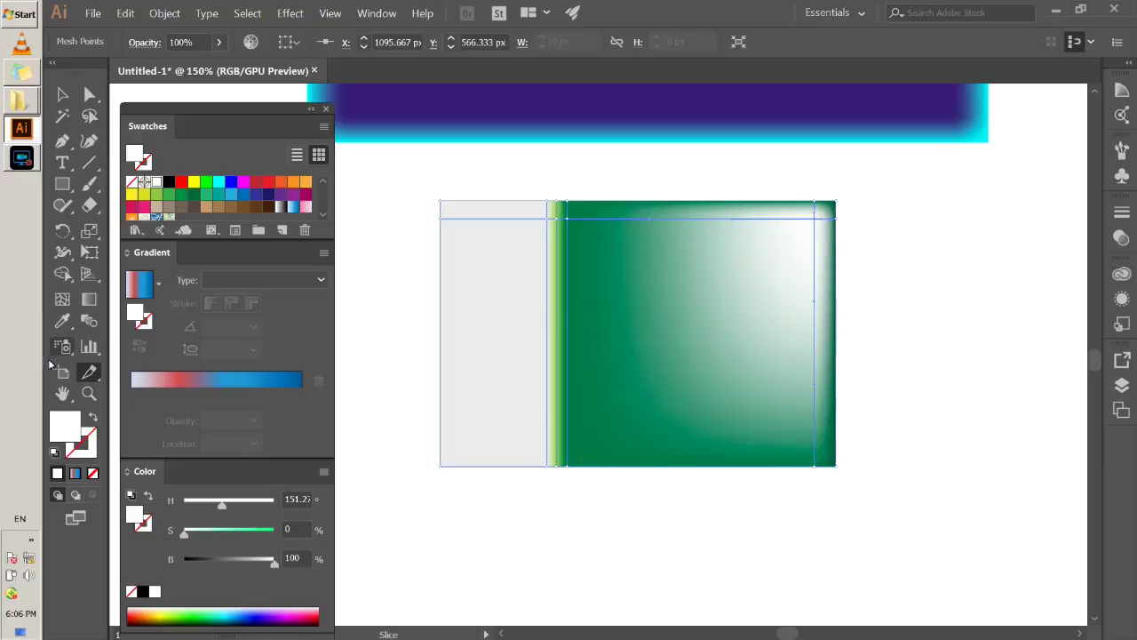
click(62, 321)
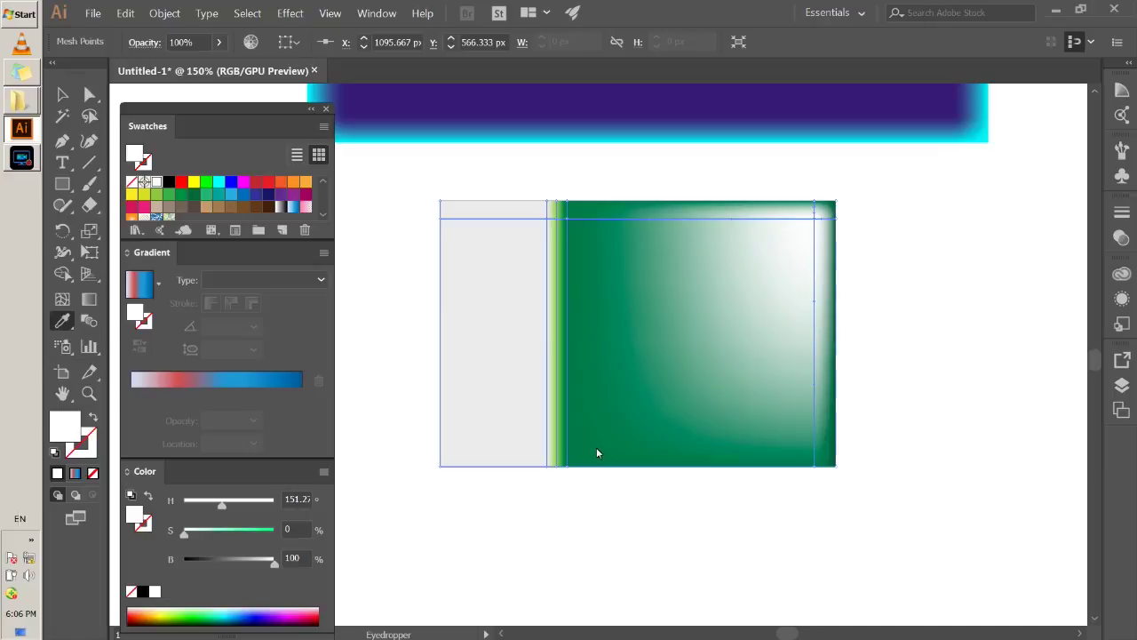
click(597, 450)
click(64, 96)
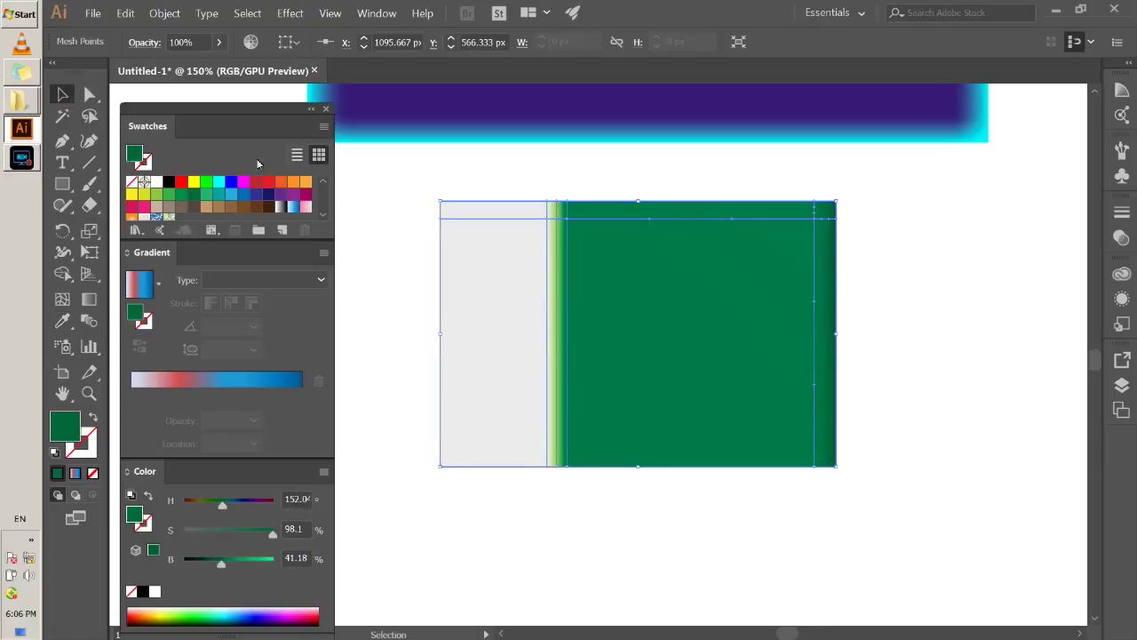
Colour the mesh points along the top edge of the rectangle's green area dark green with 30.98% brightness, and deselect the shape
click(89, 96)
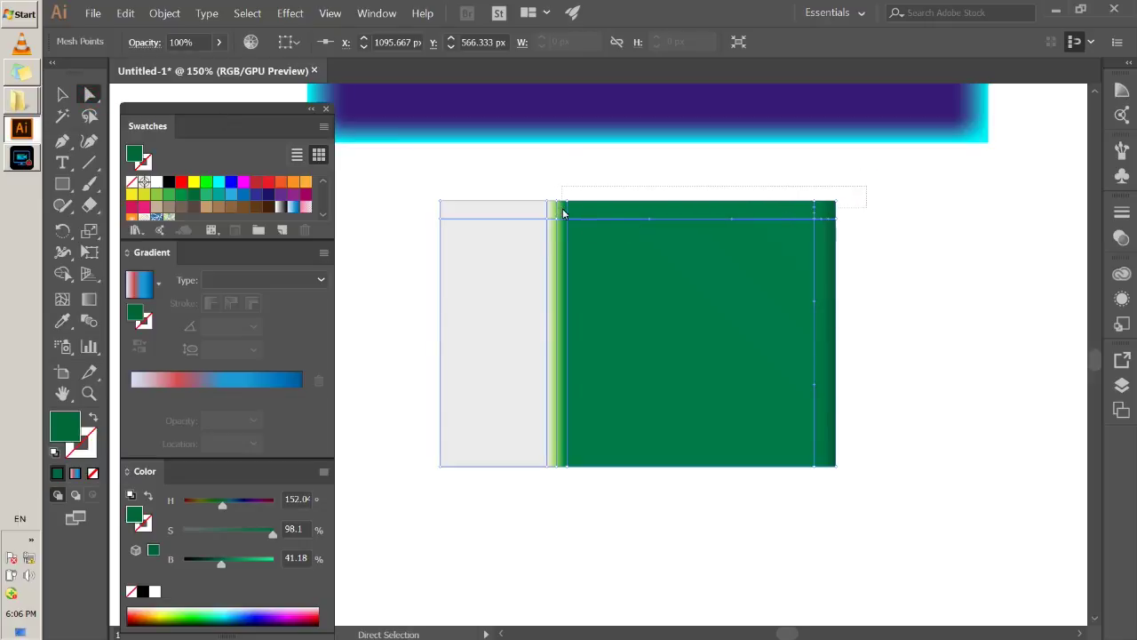
click(389, 239)
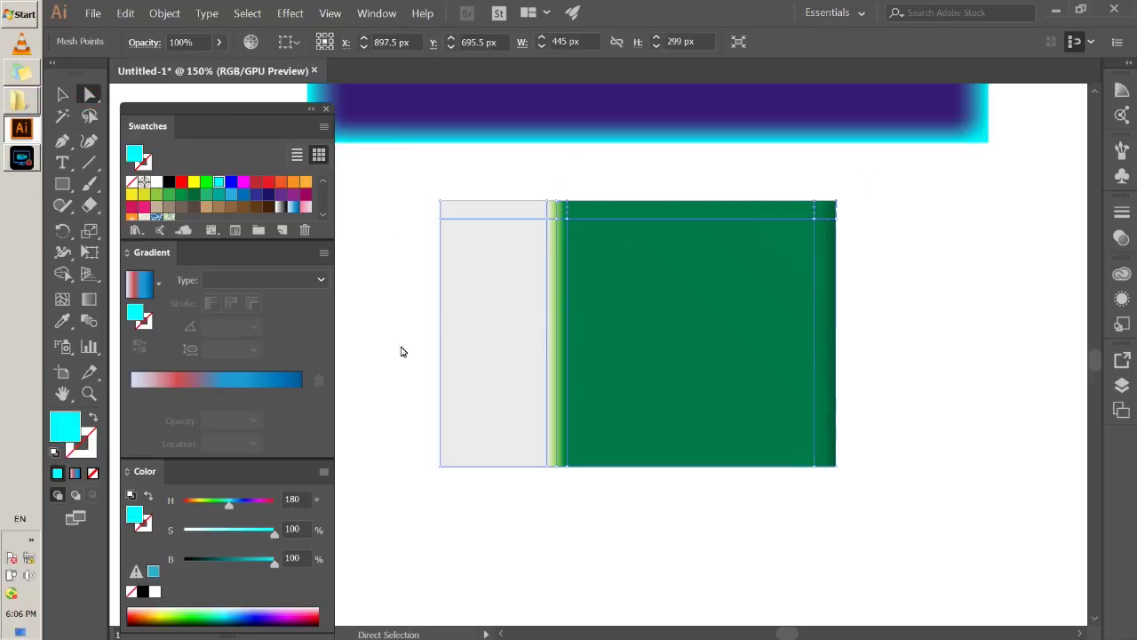
click(194, 193)
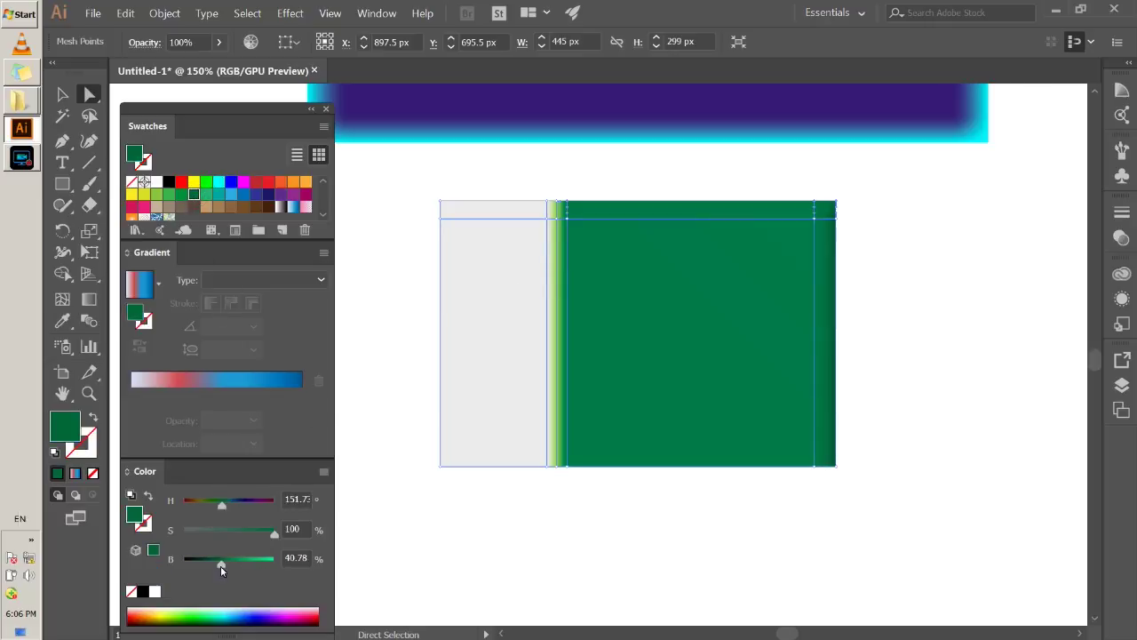
drag(221, 566, 211, 565)
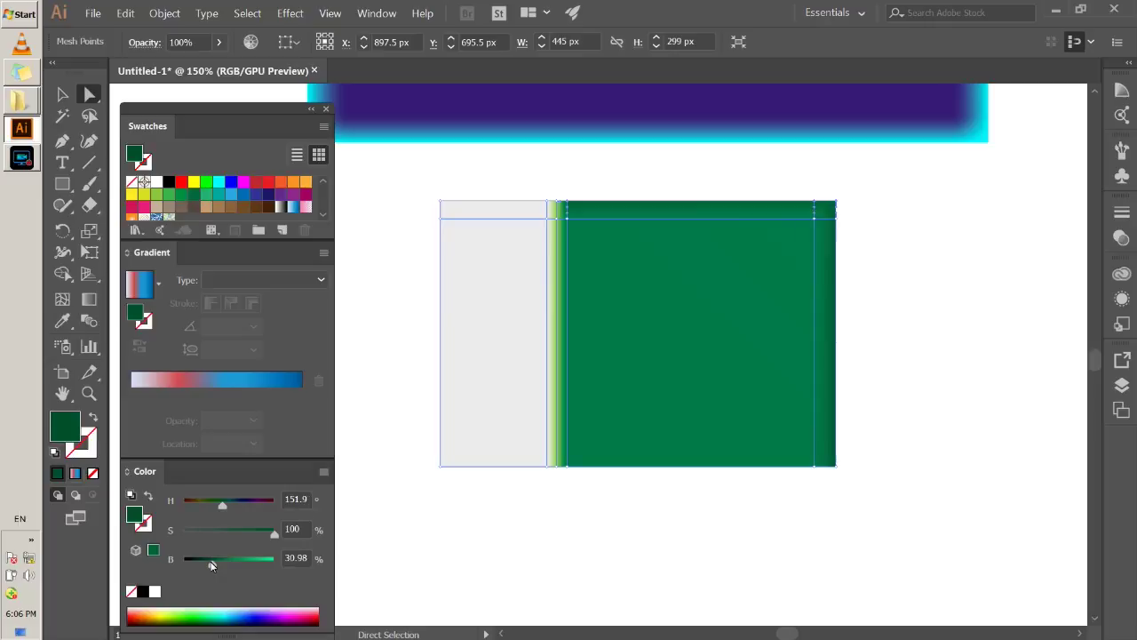
click(62, 94)
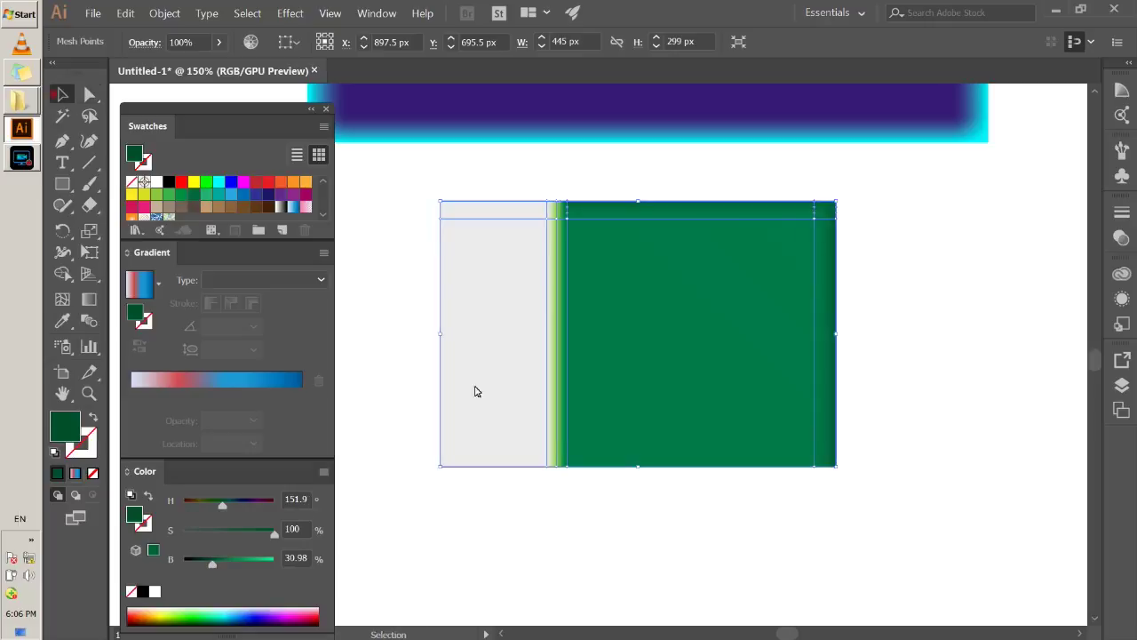
click(736, 546)
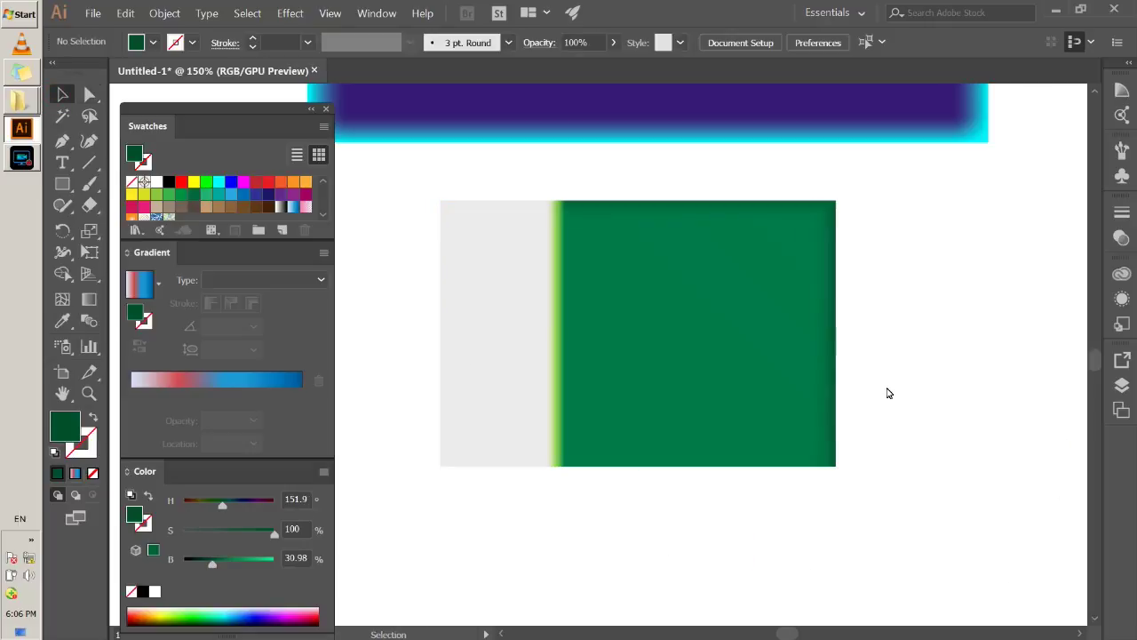
Draw a dark green circle to the right of the green rectangle with the Ellipse tool
scroll(892, 395, down, 3)
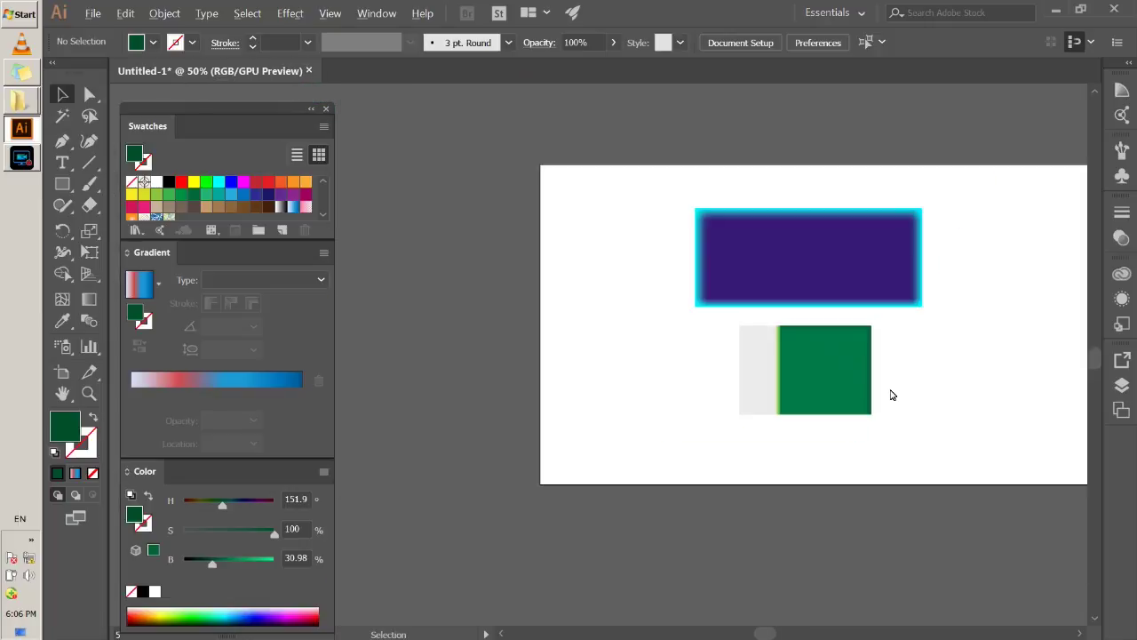
scroll(992, 386, up, 2)
scroll(987, 384, up, 3)
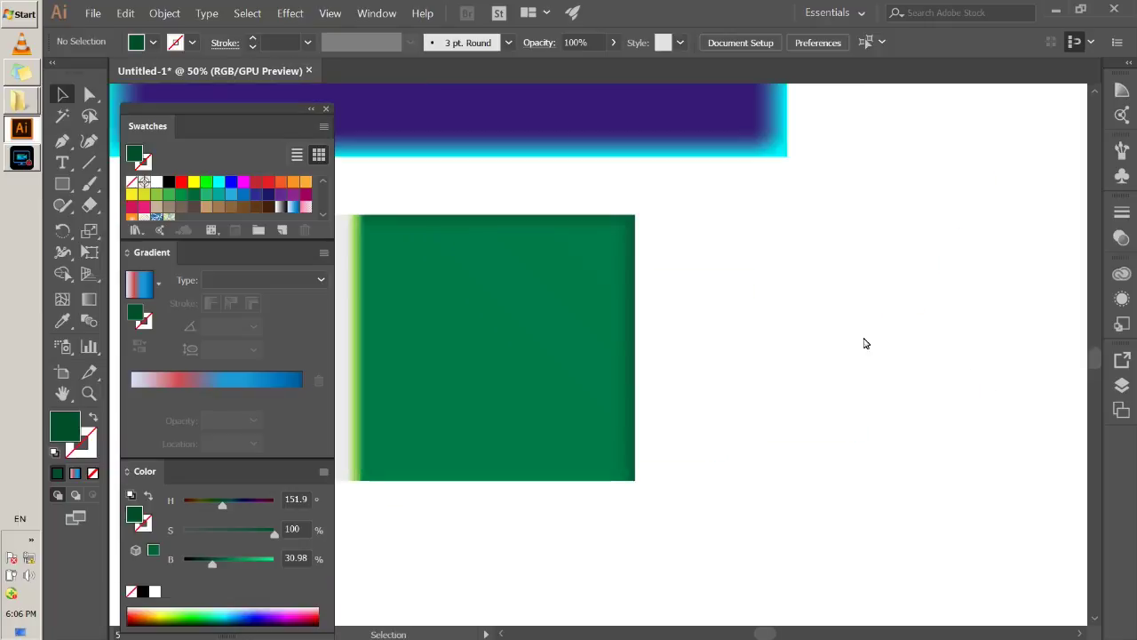
click(60, 188)
drag(59, 188, 124, 223)
drag(747, 228, 917, 398)
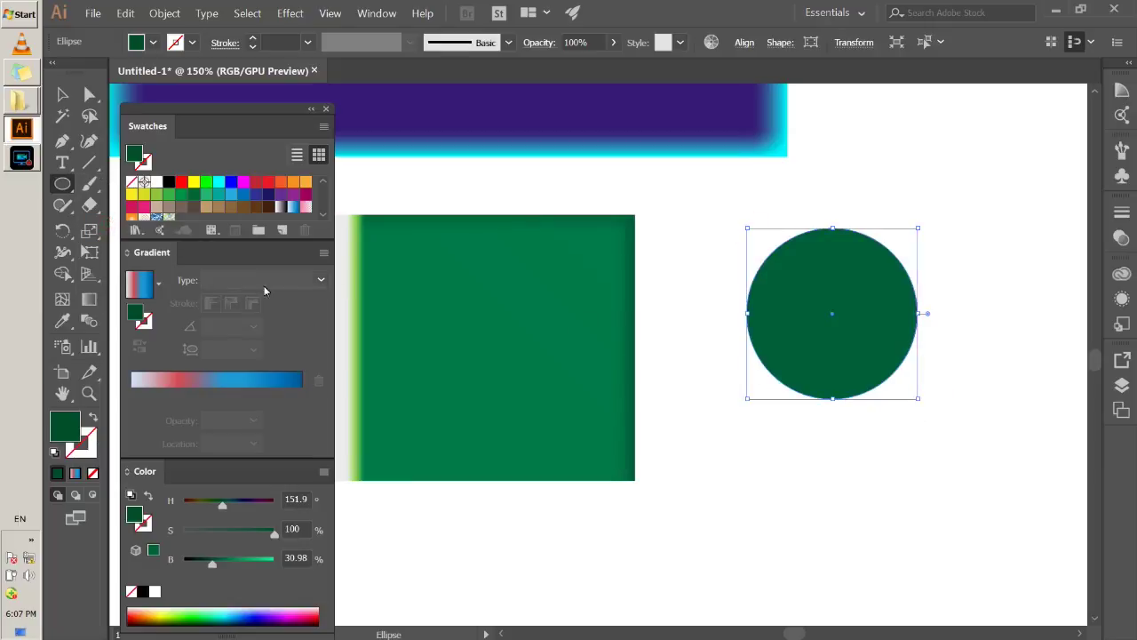
Duplicate the dark green circle, placing one copy below the original and another to its right
click(62, 298)
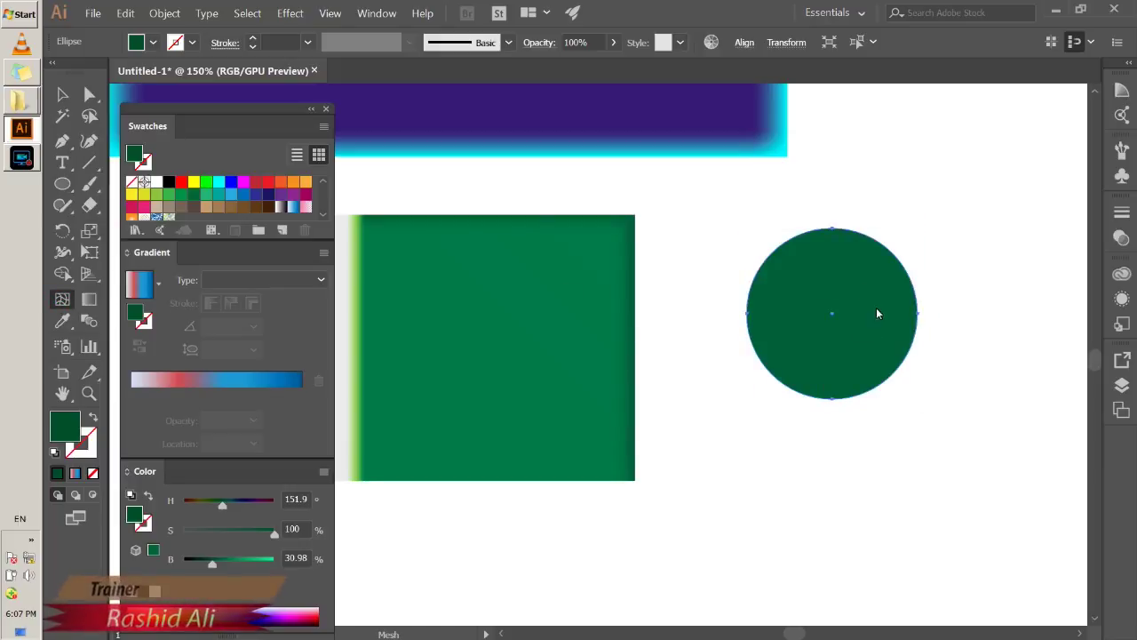
key(v)
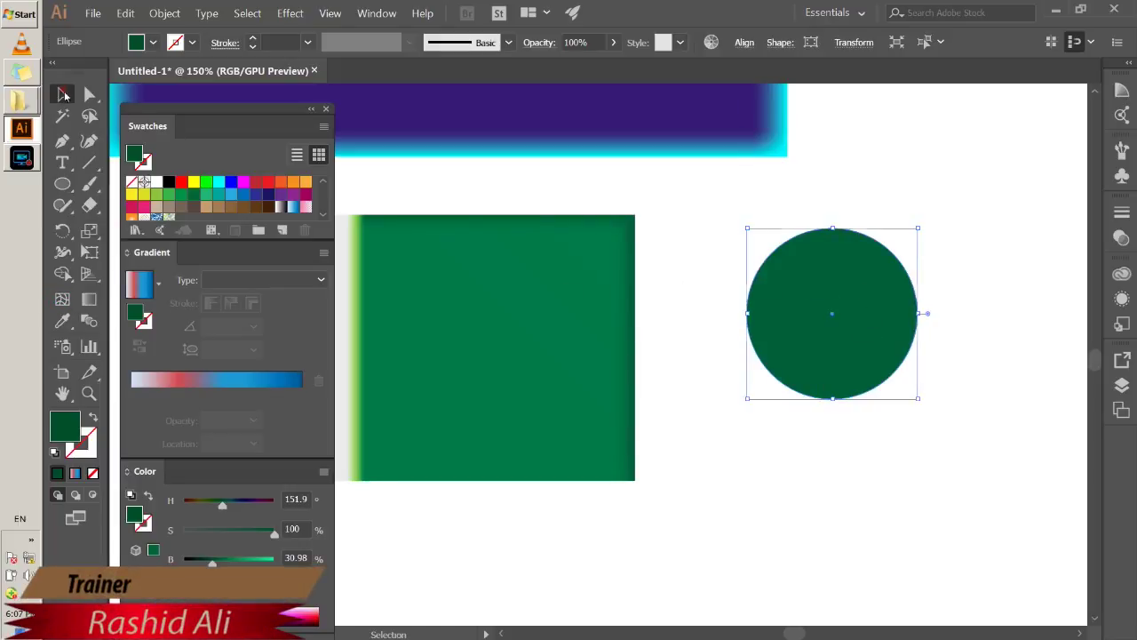
scroll(762, 247, down, 2)
drag(795, 311, 795, 424)
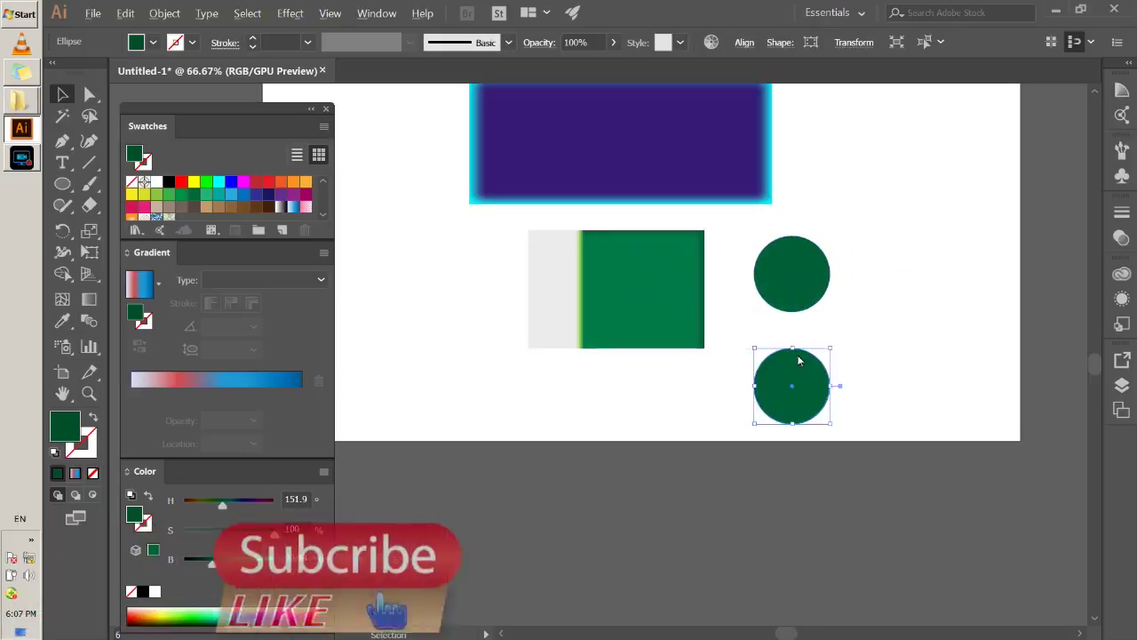
drag(806, 356, 921, 281)
scroll(1024, 253, up, 2)
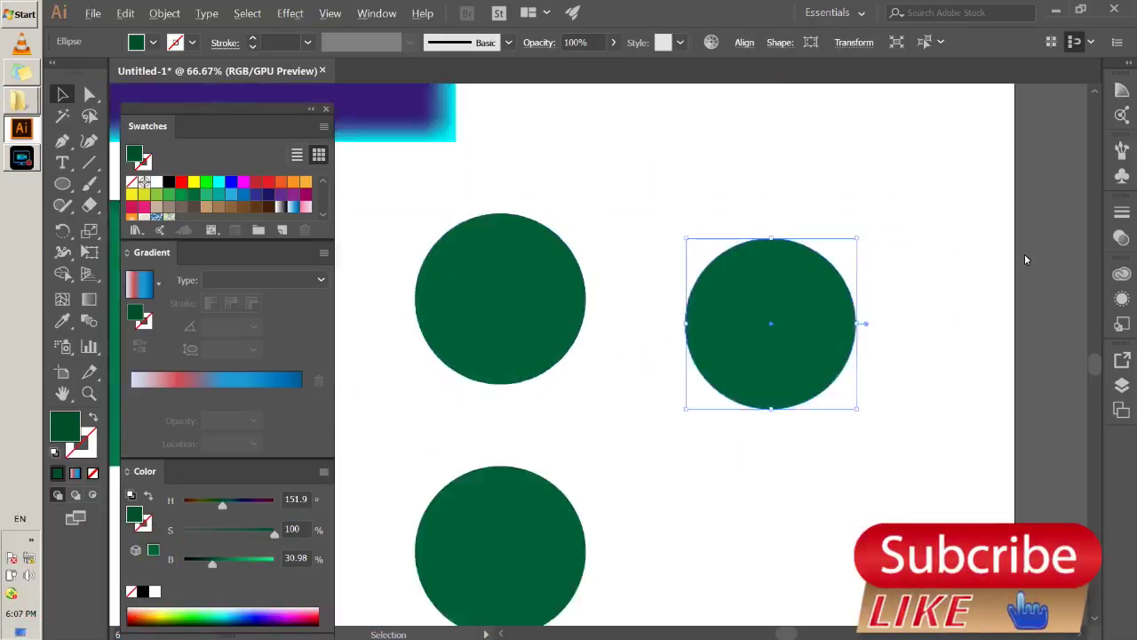
scroll(1020, 266, down, 2)
scroll(970, 353, up, 2)
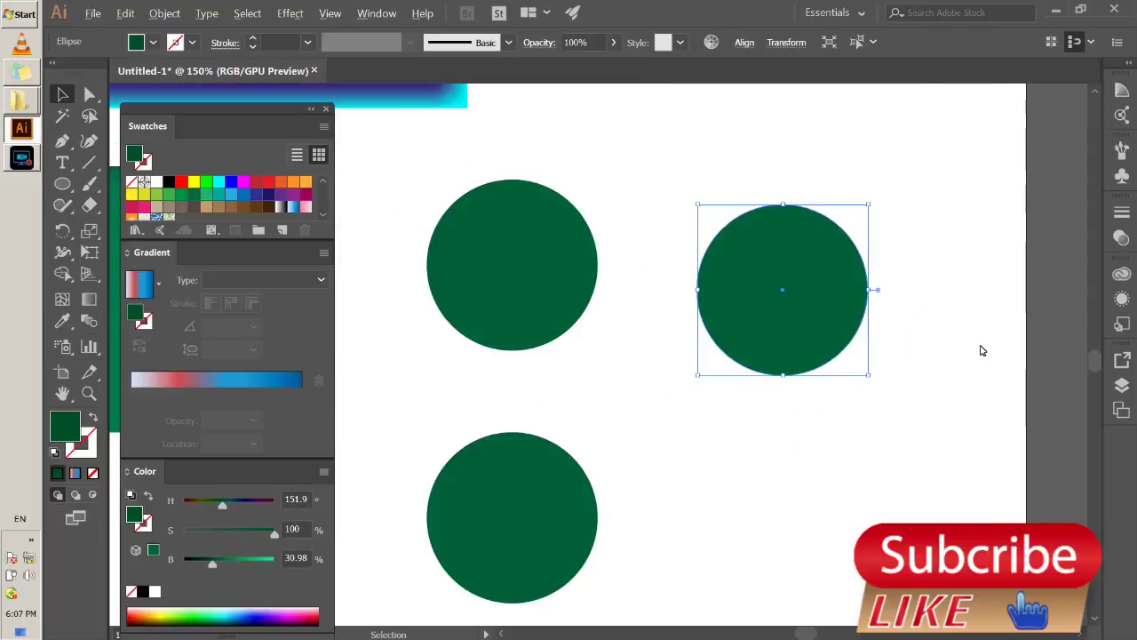
Fill the original circle, above the lower copy, with dark purple
click(527, 284)
click(257, 199)
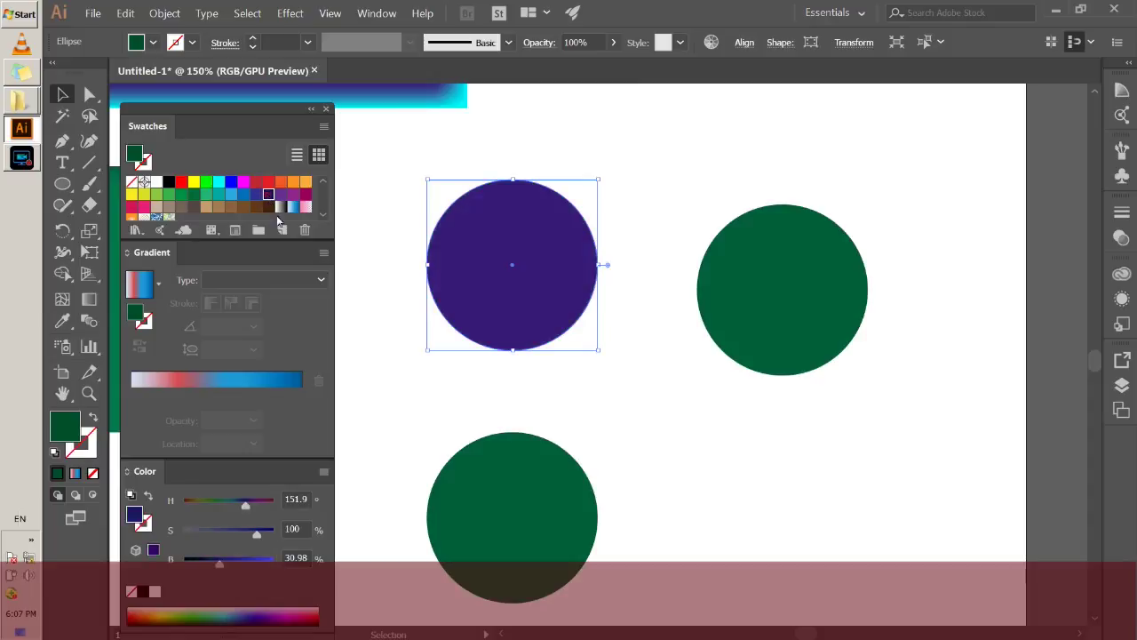
Fill the lower copy of the circle, below the dark purple one, with red and deselect it
click(489, 498)
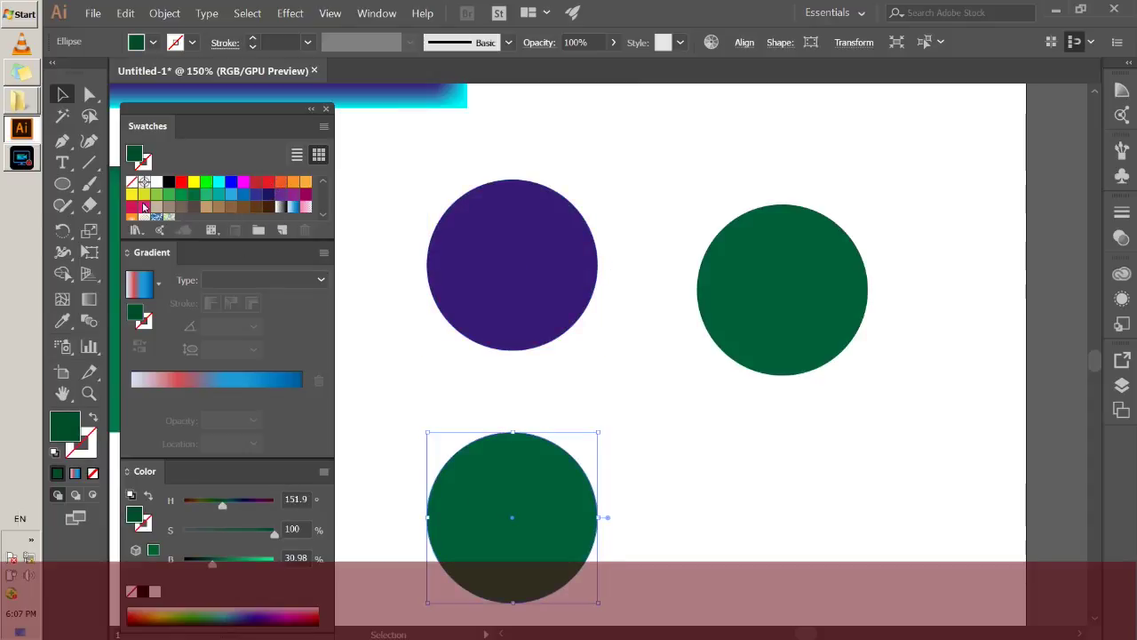
click(256, 181)
click(689, 441)
Add one mesh point to each of the green, purple and red circles, in the upper part of each, with the Mesh tool
click(781, 262)
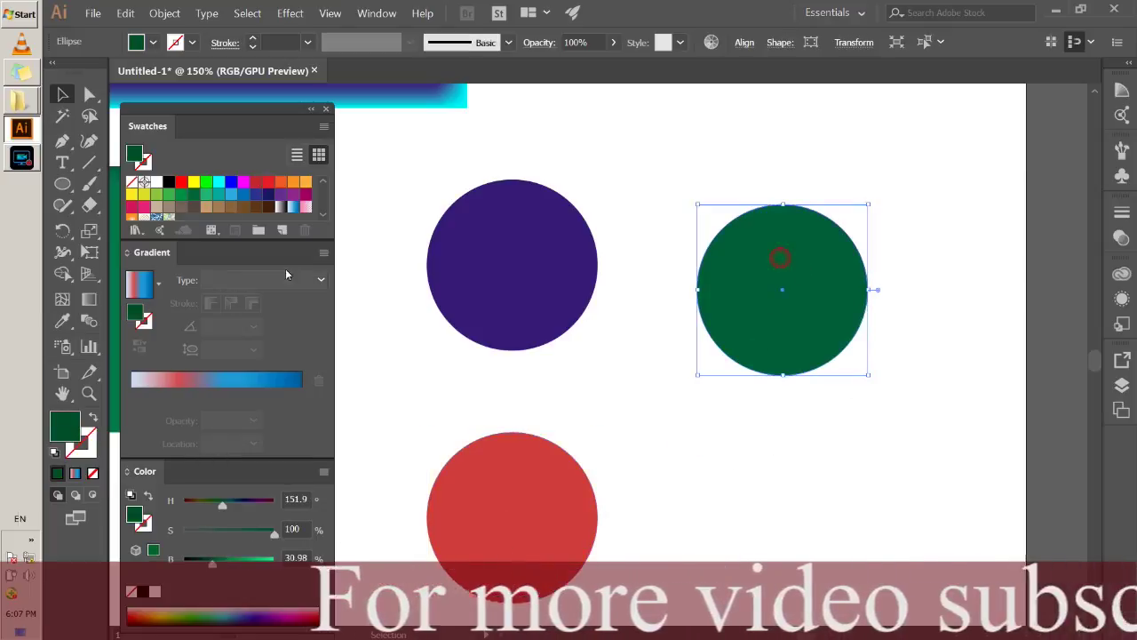
click(62, 299)
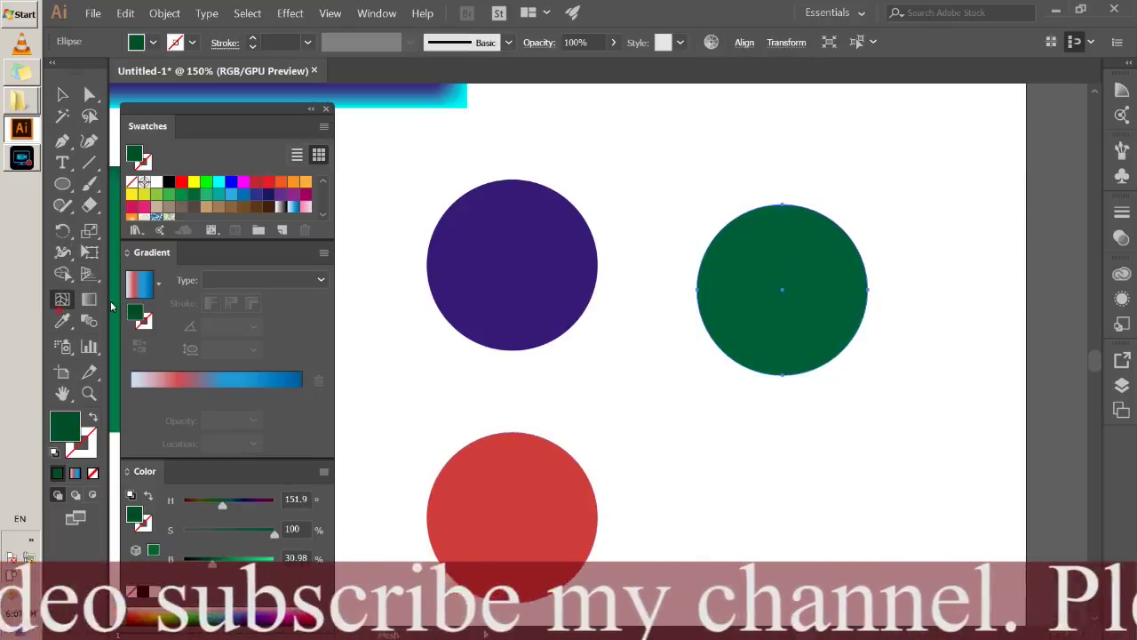
click(755, 255)
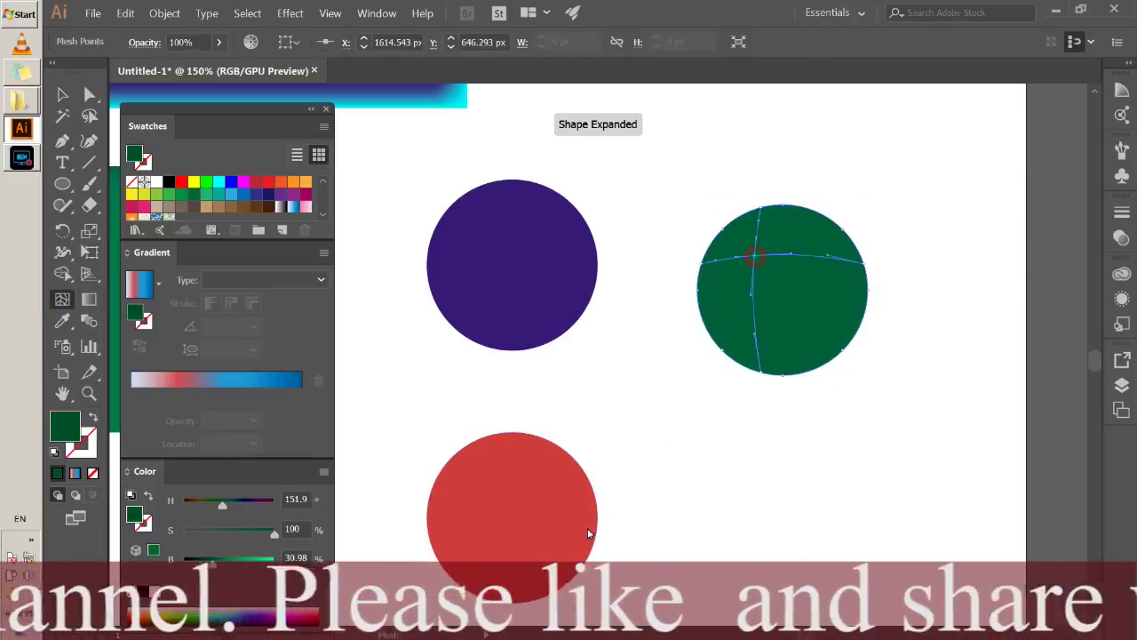
click(533, 229)
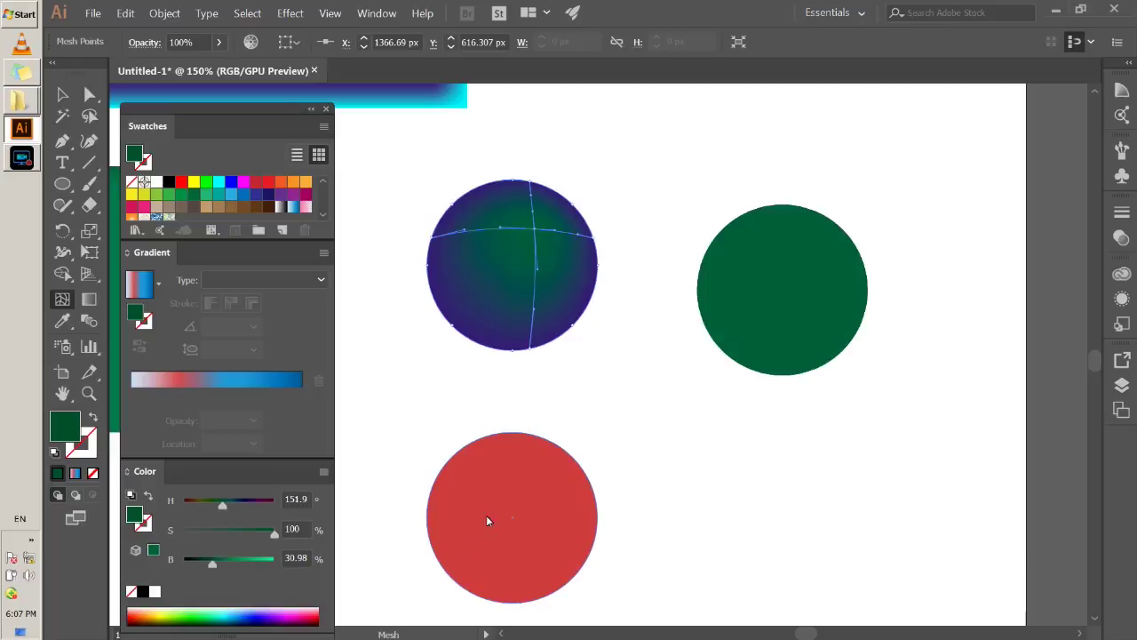
click(513, 457)
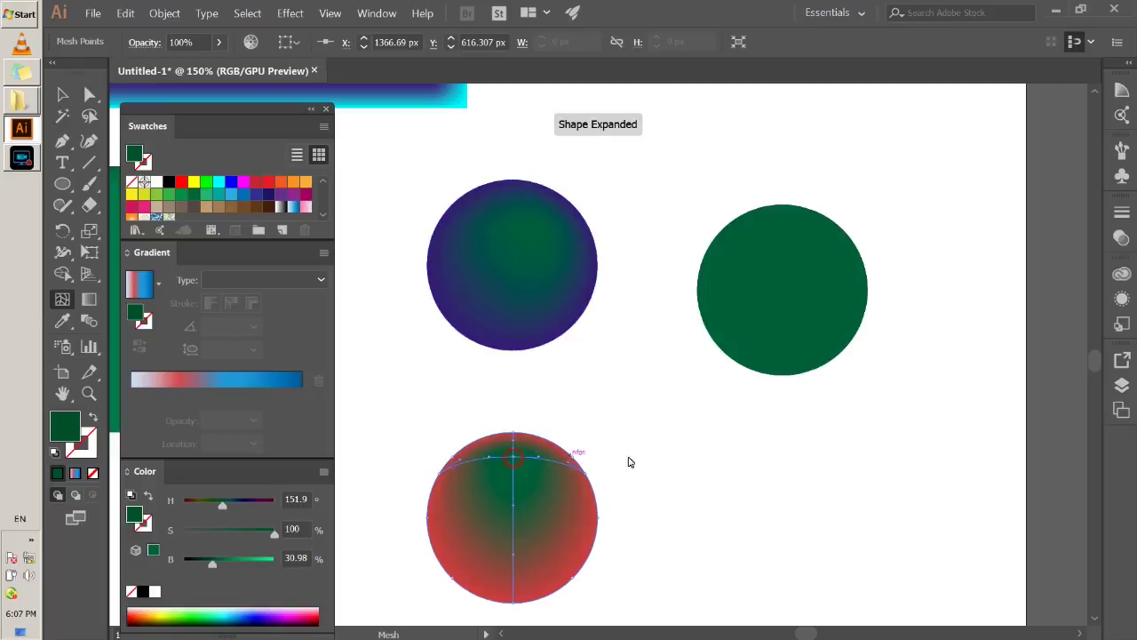
Colour the interior mesh point of the dark green circle light green
click(91, 96)
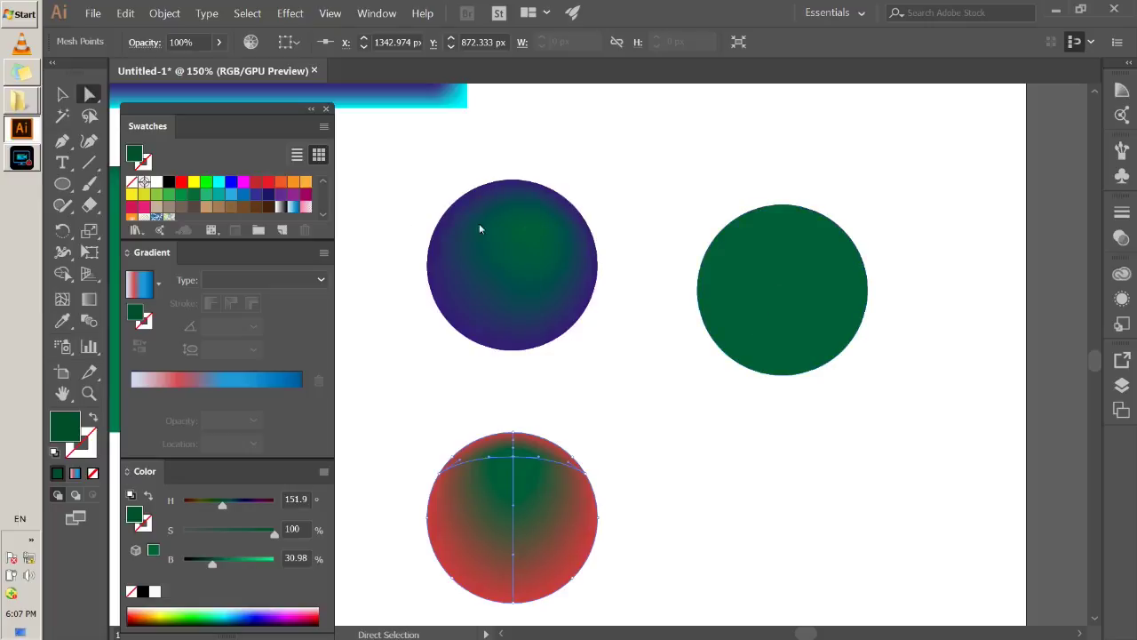
click(62, 299)
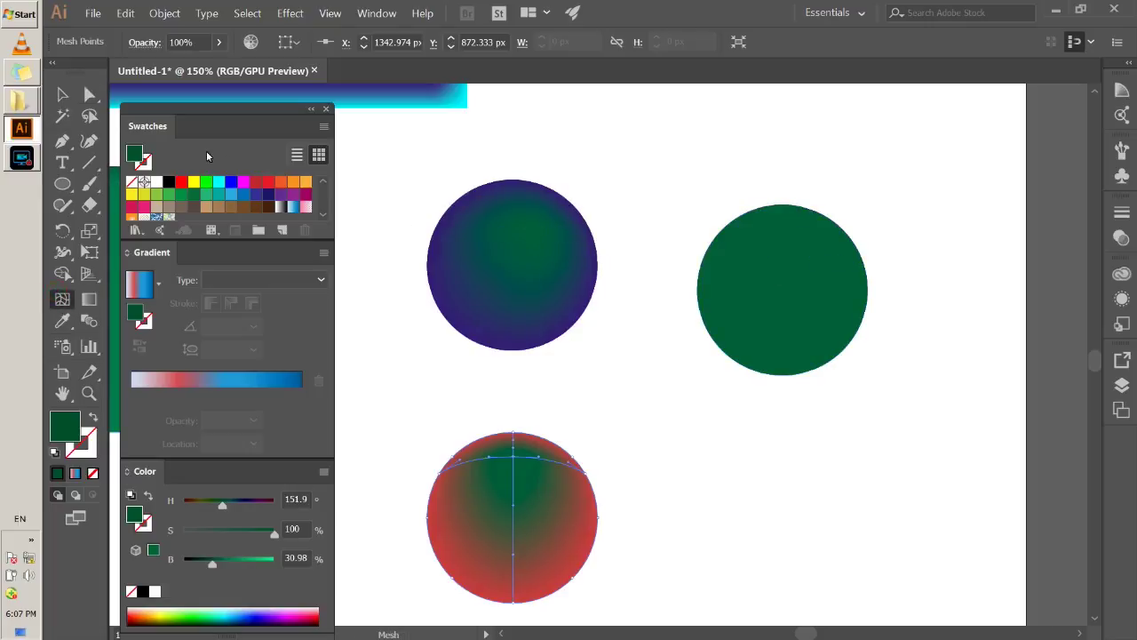
click(60, 94)
click(834, 330)
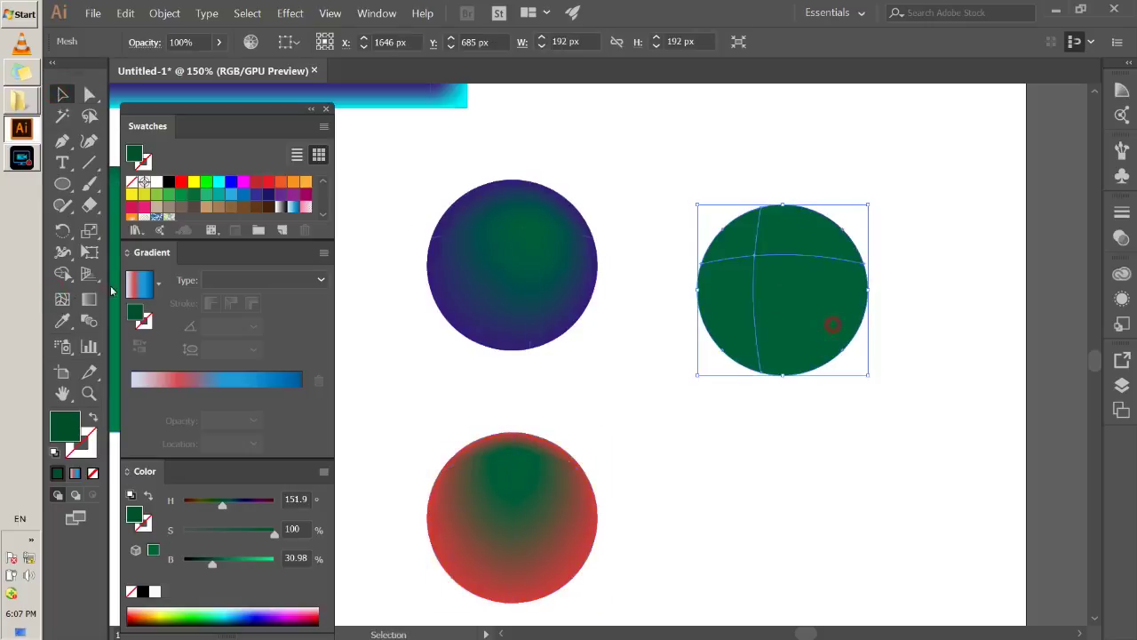
key(u)
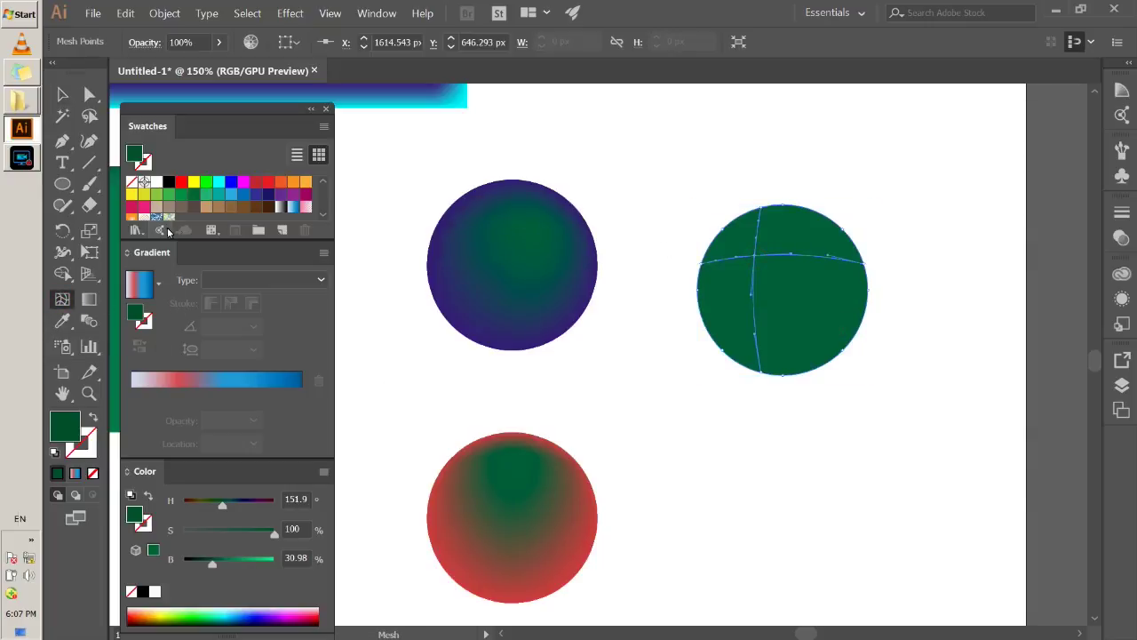
click(155, 195)
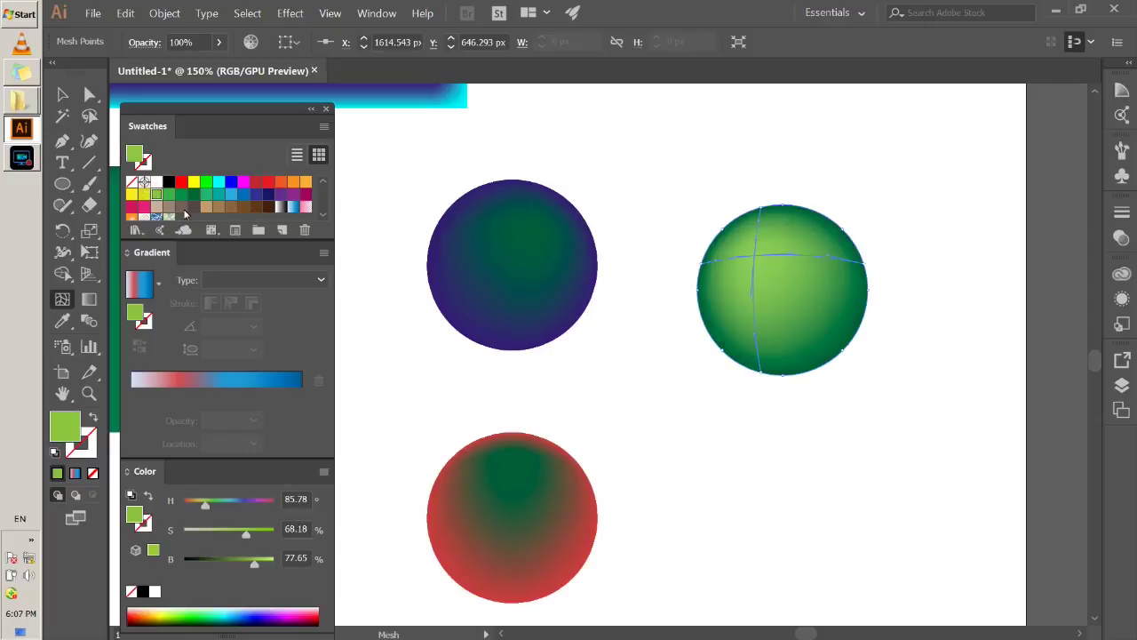
Colour the interior mesh point of the dark purple circle medium blue, after trying cyan and light blue
click(62, 94)
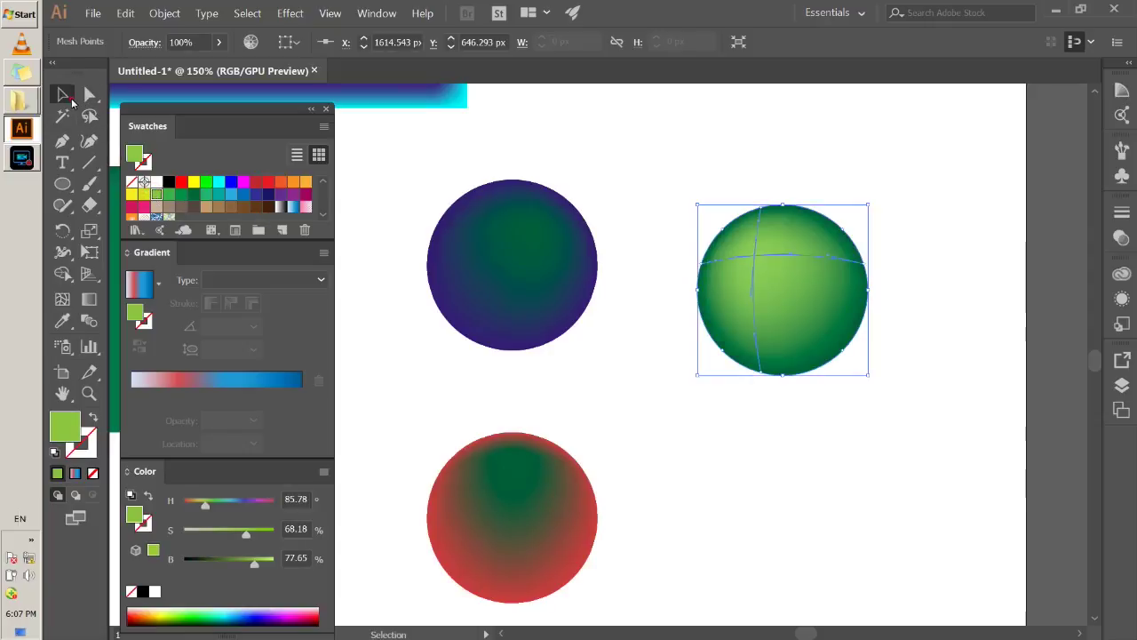
click(476, 268)
key(a)
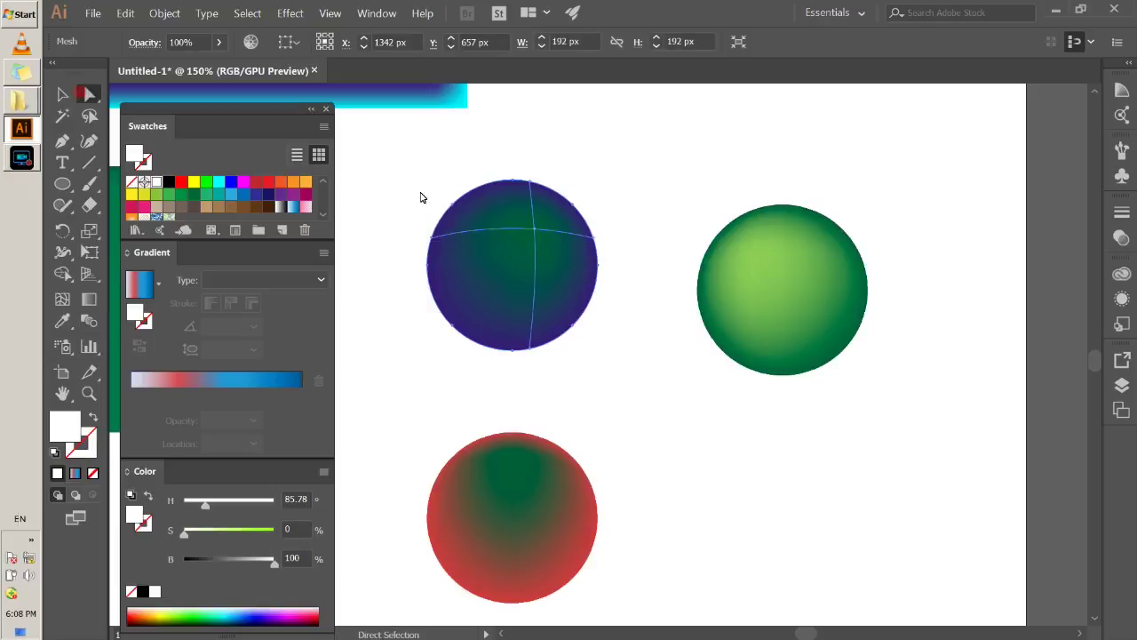
click(533, 229)
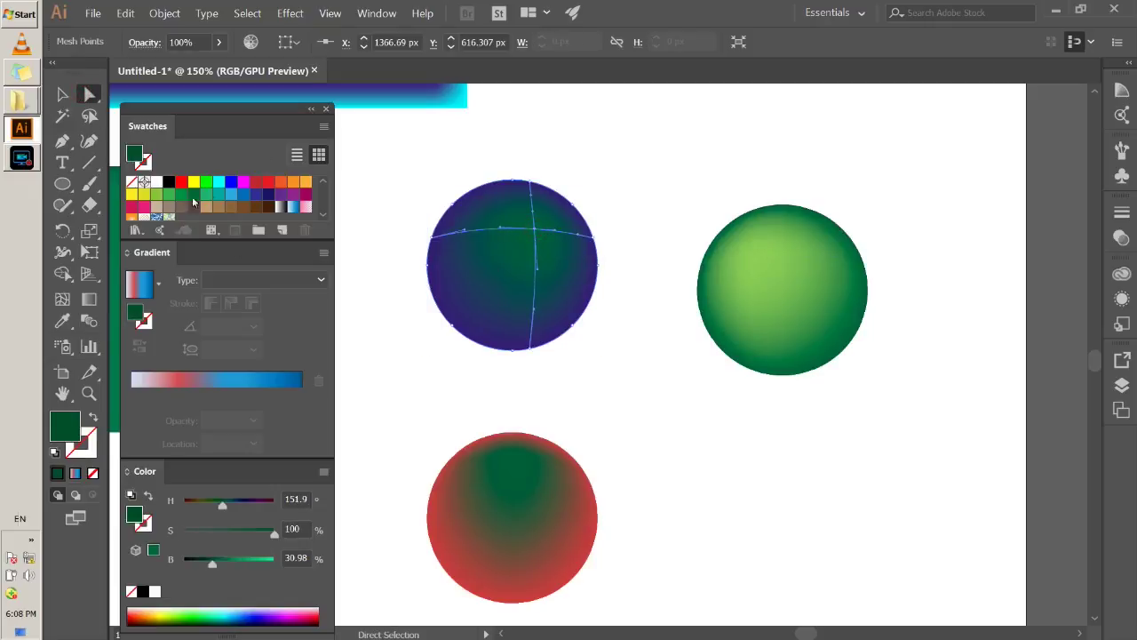
click(219, 182)
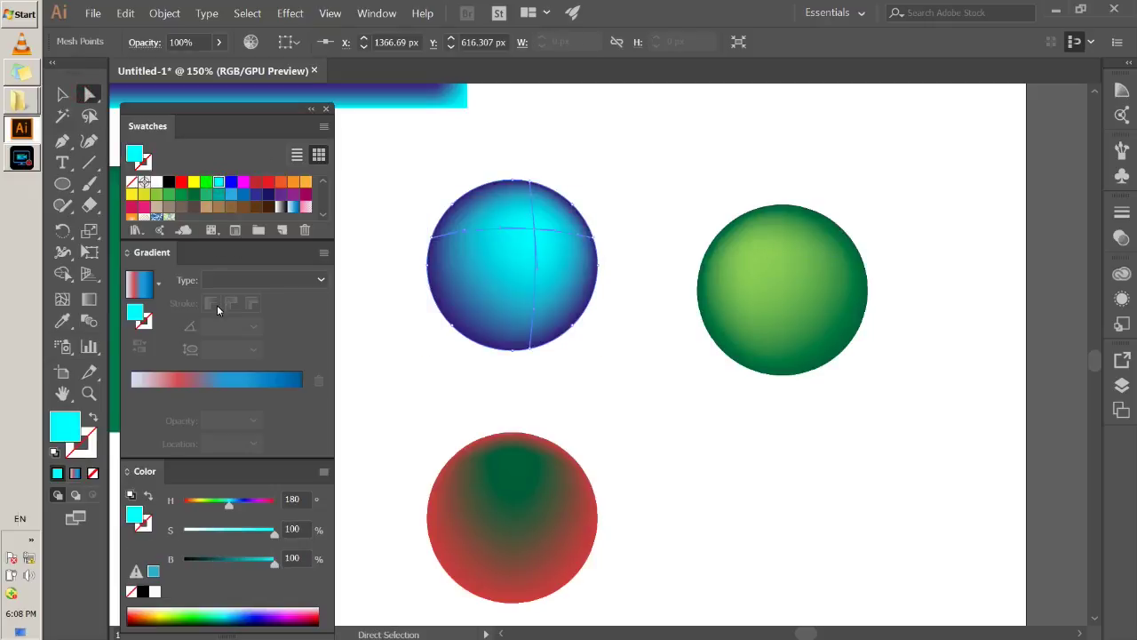
click(232, 195)
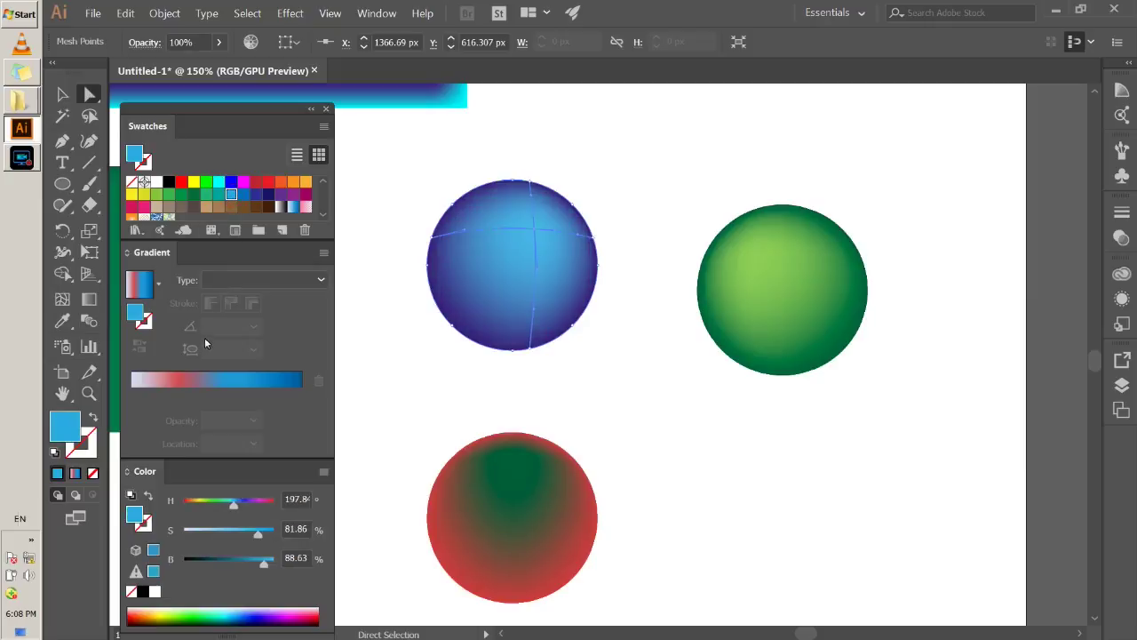
click(241, 196)
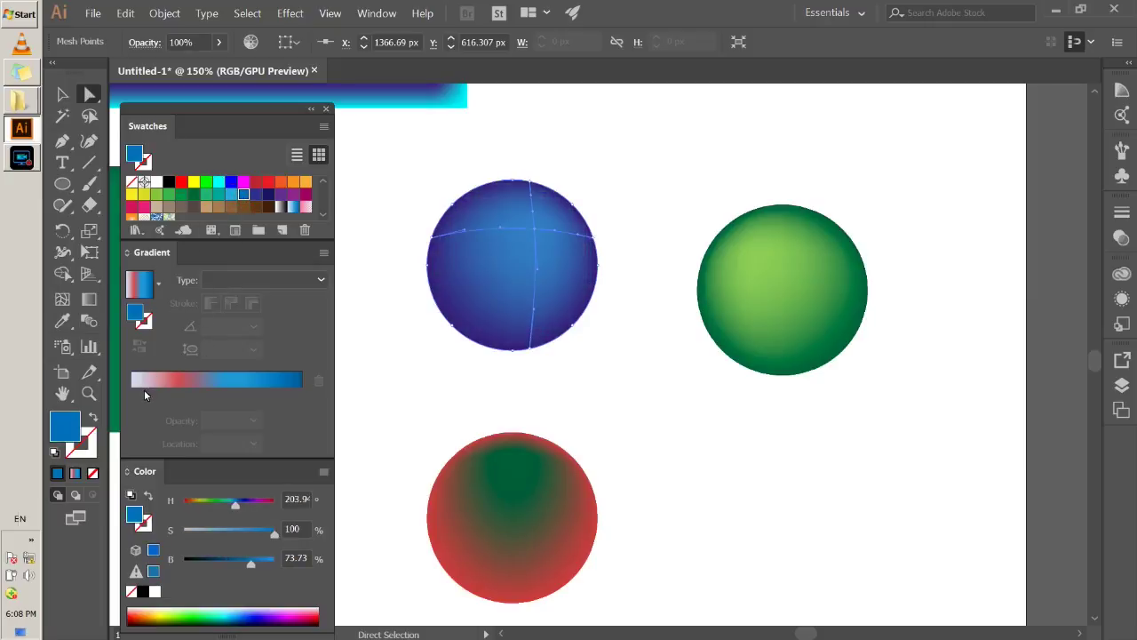
Colour the upper mesh point of the red circle white, after trying yellow, and deselect the circle
click(69, 99)
click(430, 494)
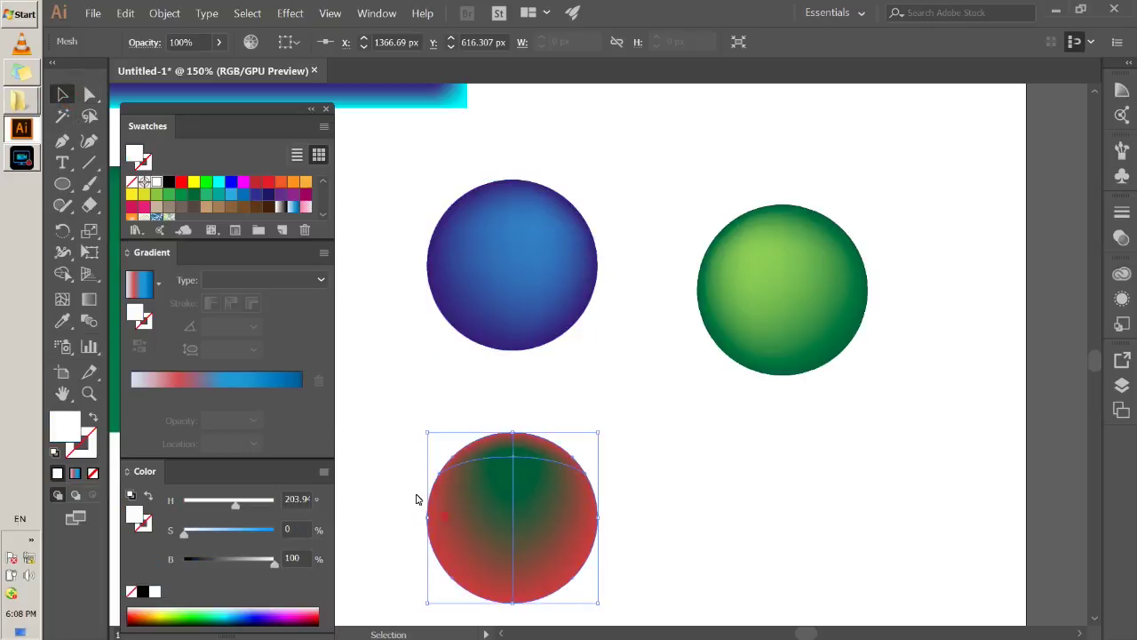
click(62, 298)
click(515, 460)
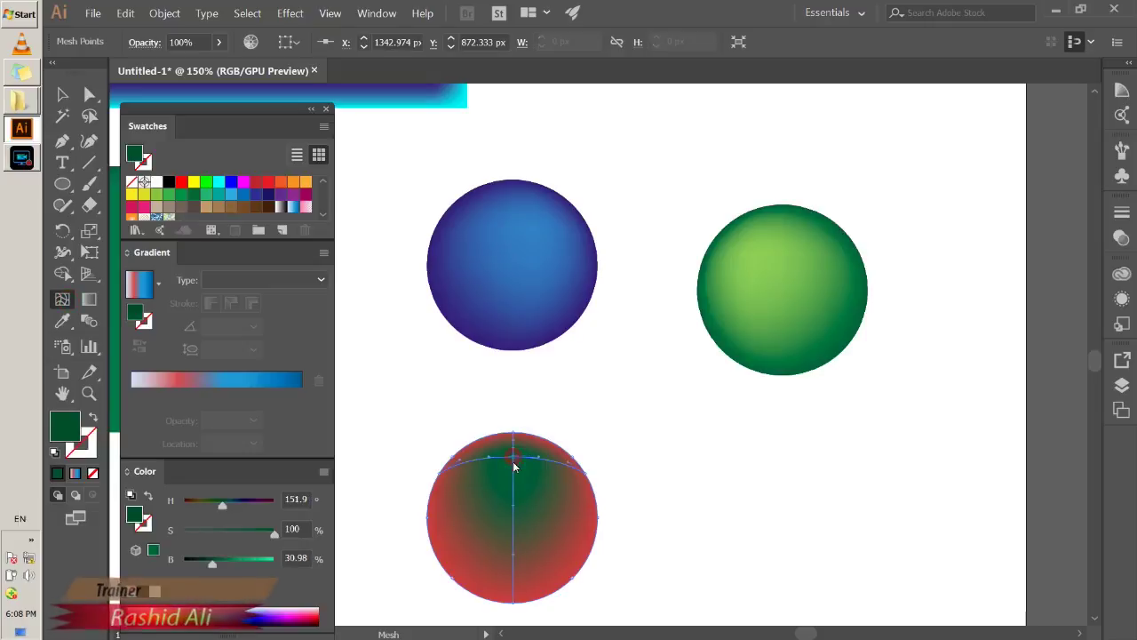
click(194, 182)
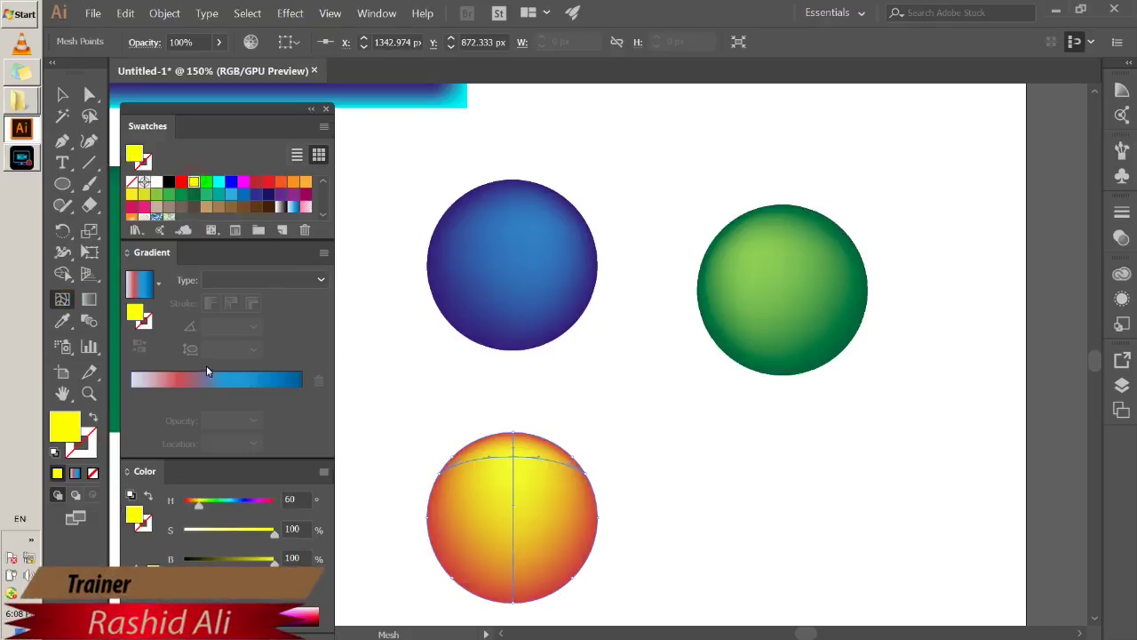
click(157, 182)
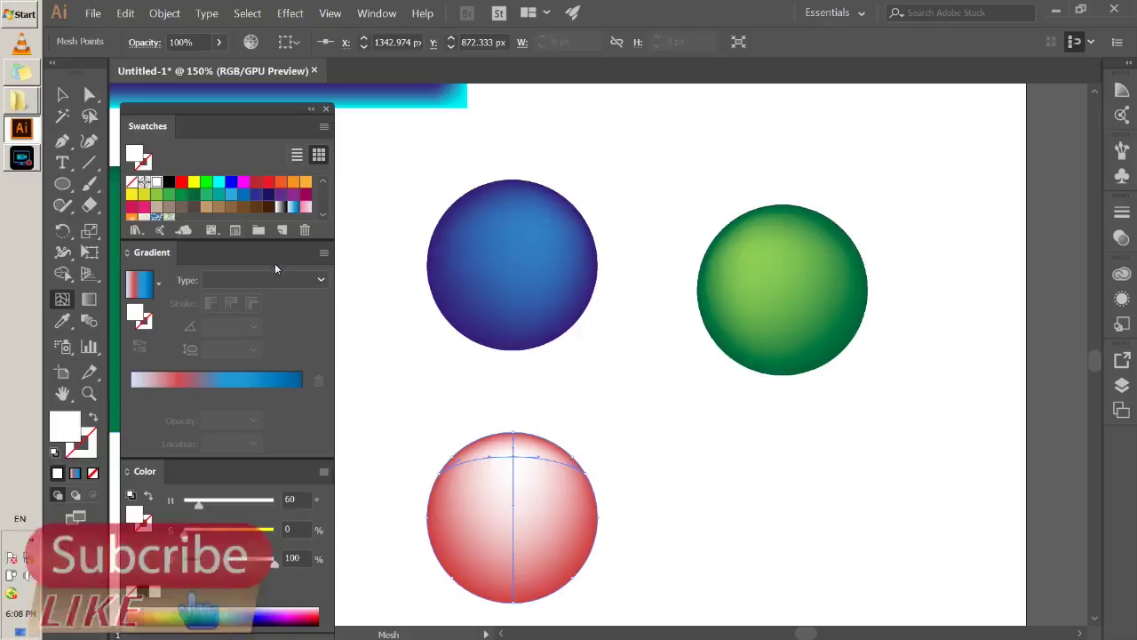
click(63, 94)
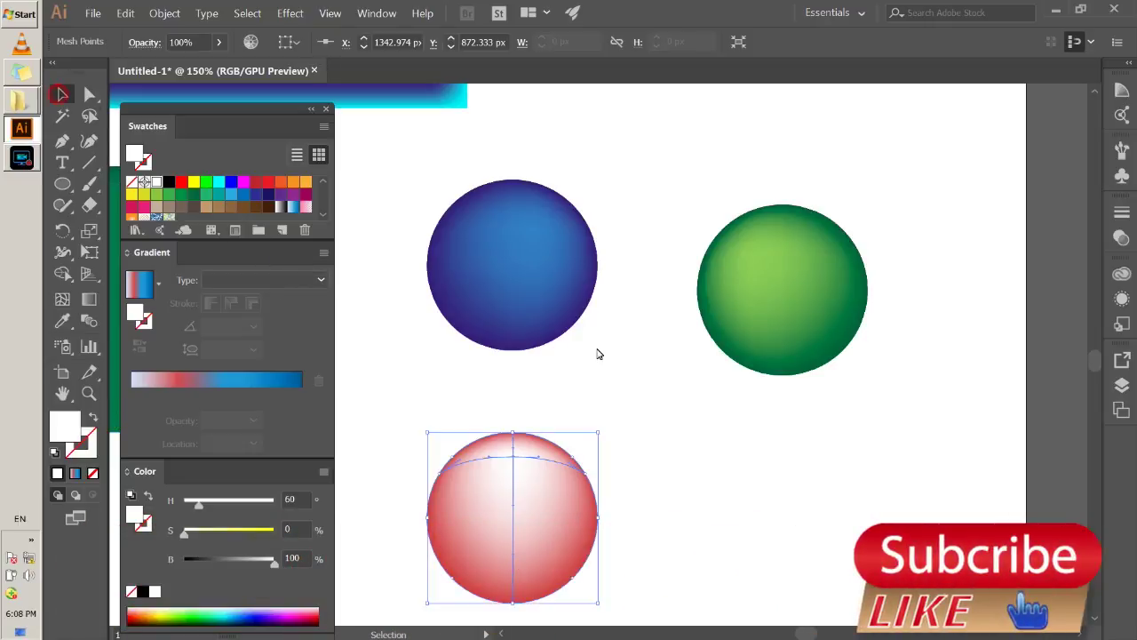
key(ctrl+minus)
key(ctrl+minus)
key(ctrl+minus)
click(600, 437)
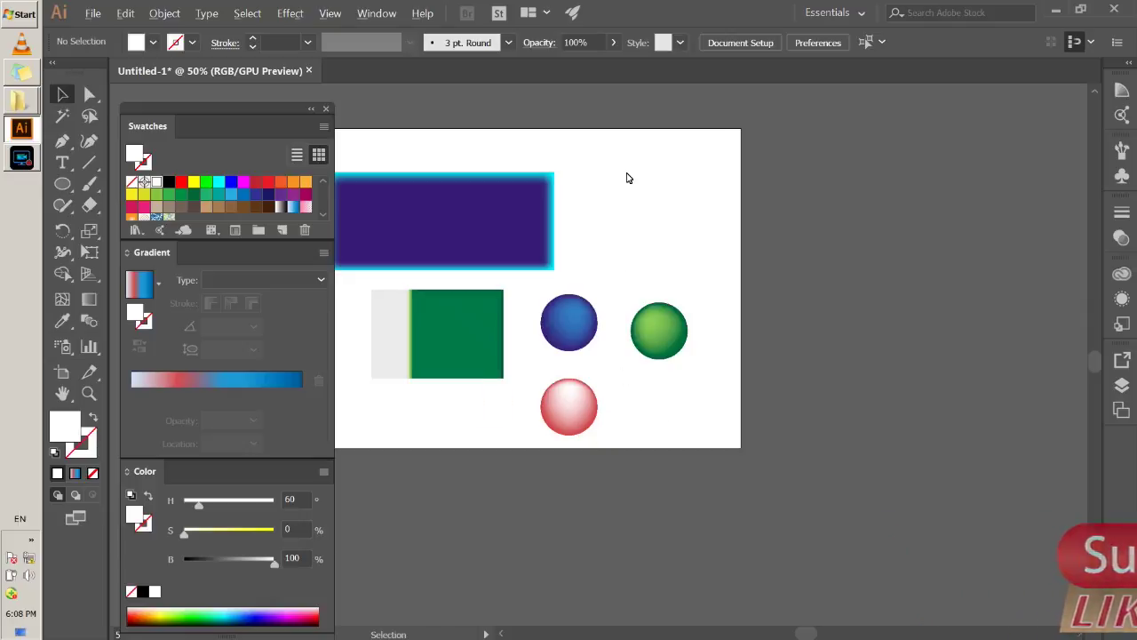
Draw a tall ellipse in the empty area above the green circle and fill it with yellow
scroll(628, 175, up, 2)
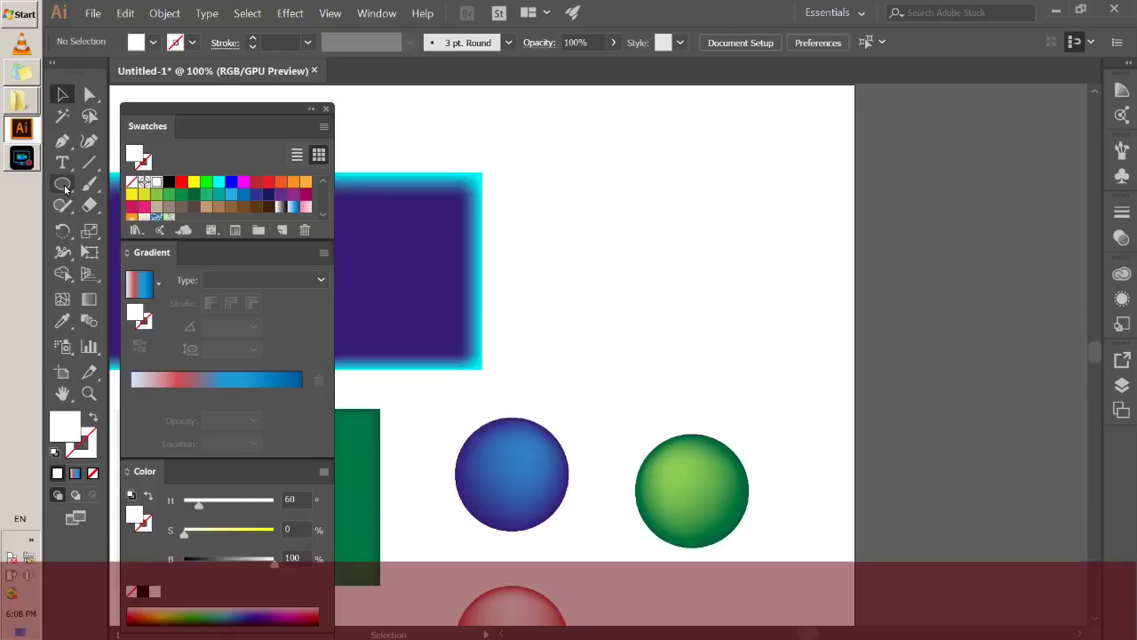
click(63, 185)
drag(574, 133, 731, 370)
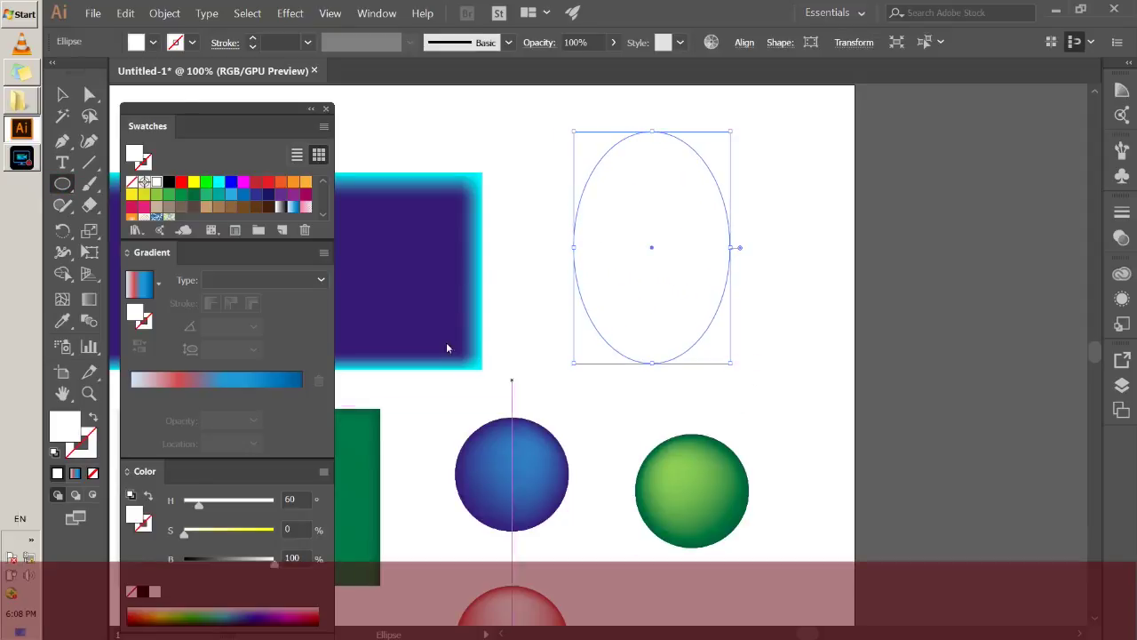
click(89, 94)
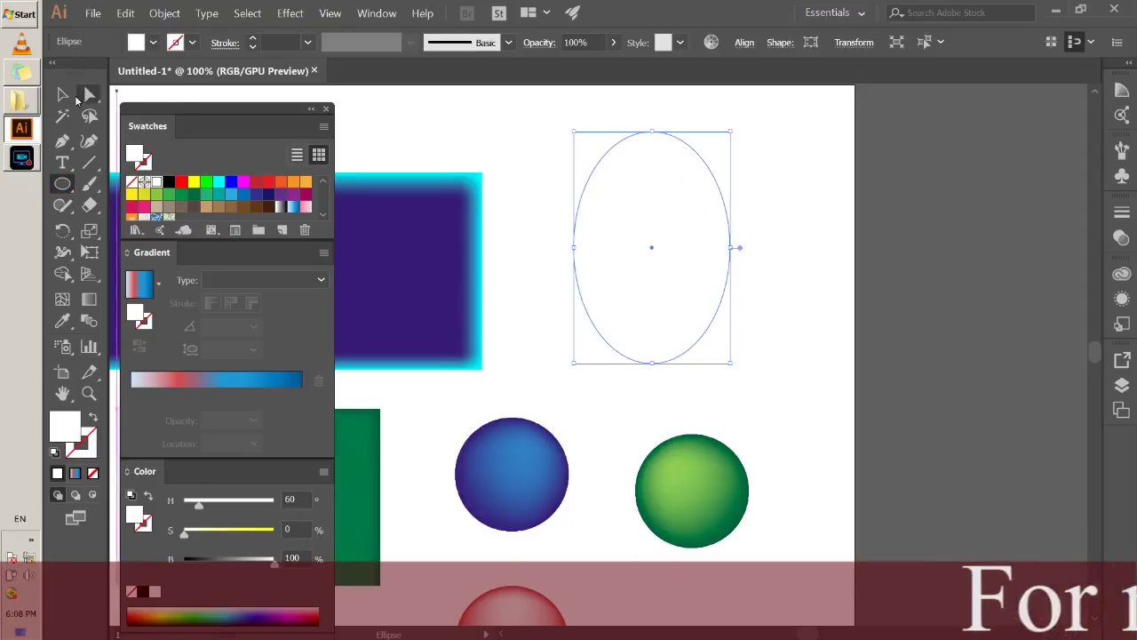
click(772, 216)
click(680, 244)
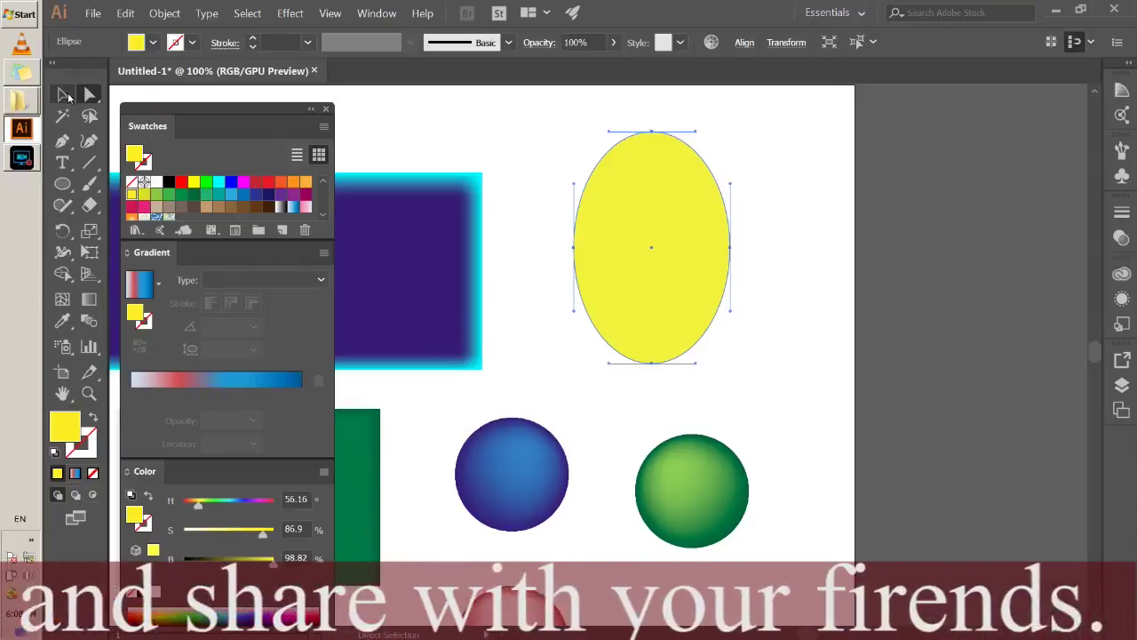
Reshape the yellow ellipse into a mango-like form by moving its right anchor inward, shifting its left anchor and extending the top anchor's handles
drag(779, 222, 726, 268)
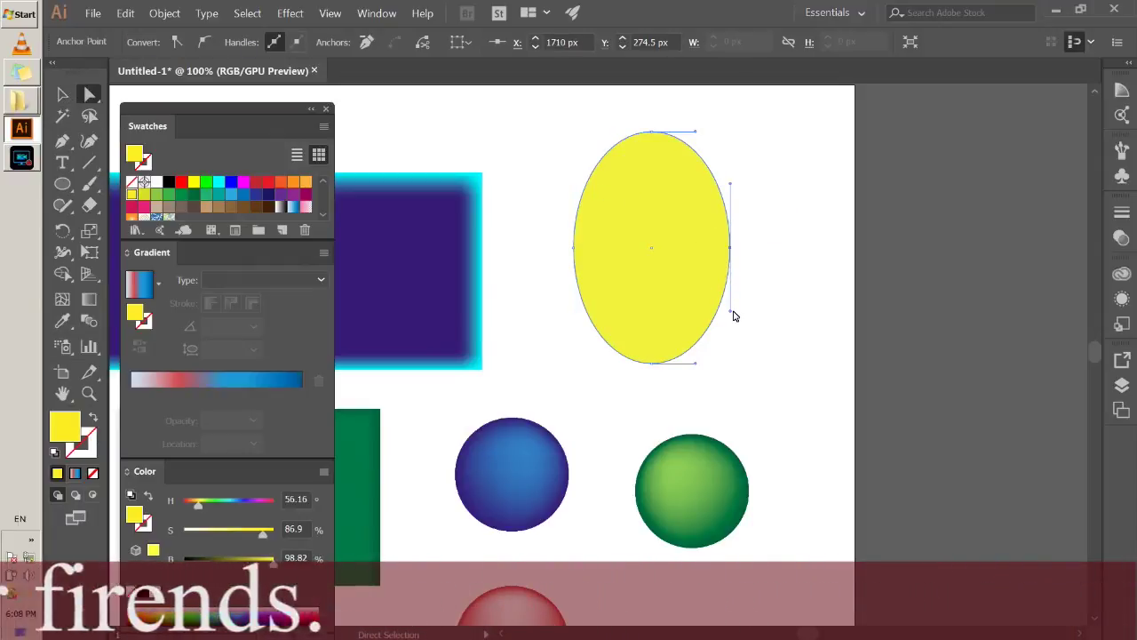
drag(730, 310, 709, 262)
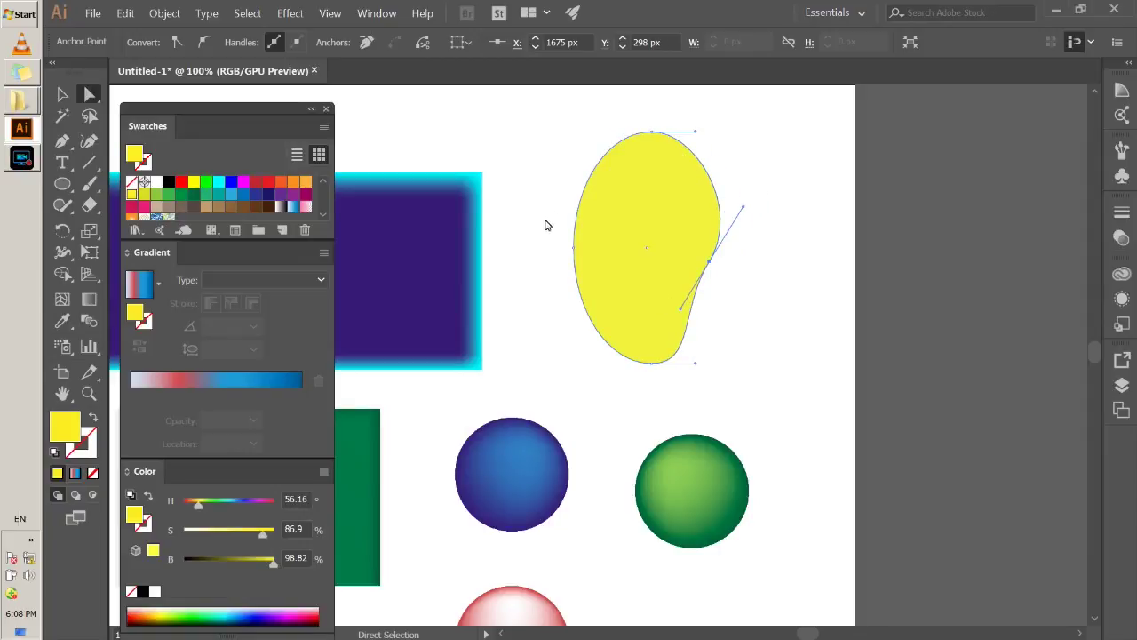
drag(602, 299, 597, 294)
drag(573, 251, 570, 238)
drag(685, 160, 684, 158)
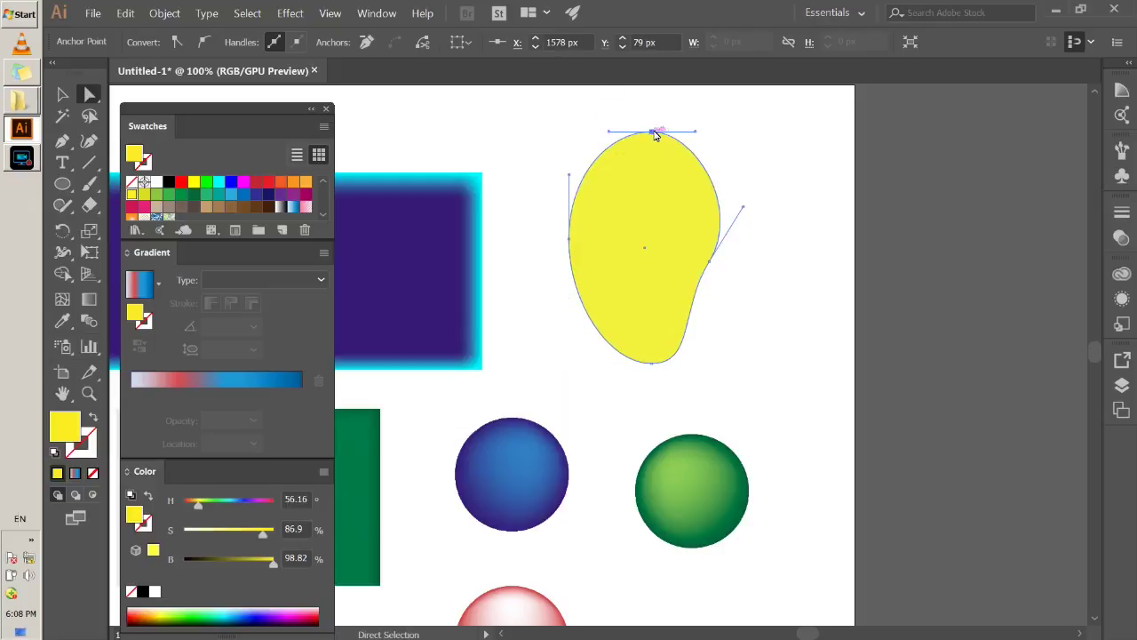
click(698, 133)
mouse_move(609, 133)
mouse_down()
mouse_move(622, 147)
mouse_move(604, 131)
mouse_up()
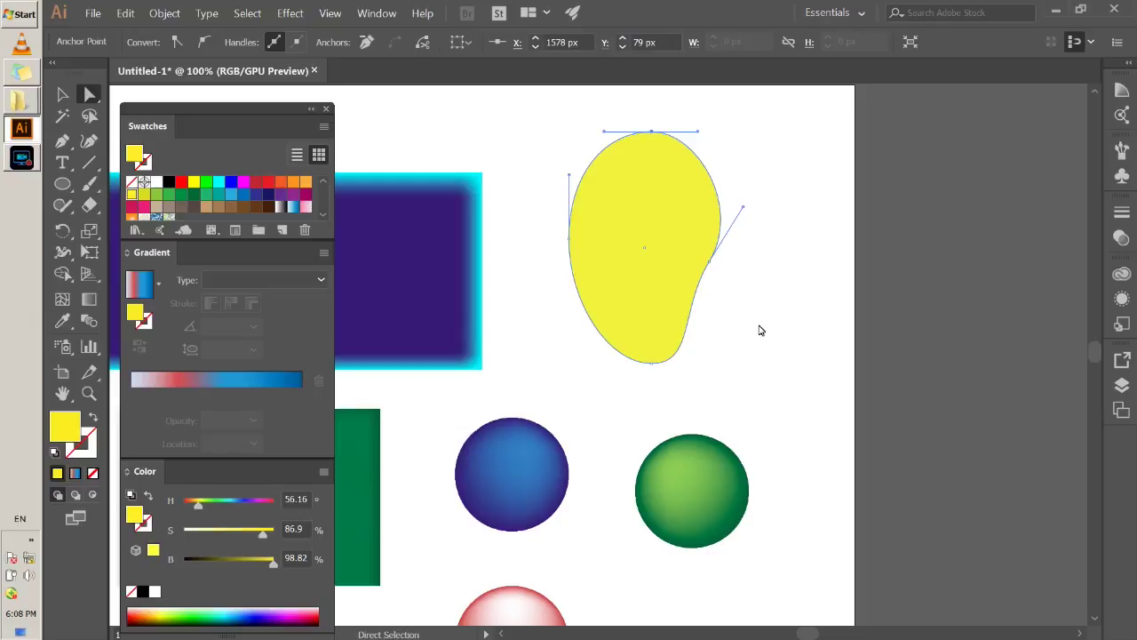
click(63, 94)
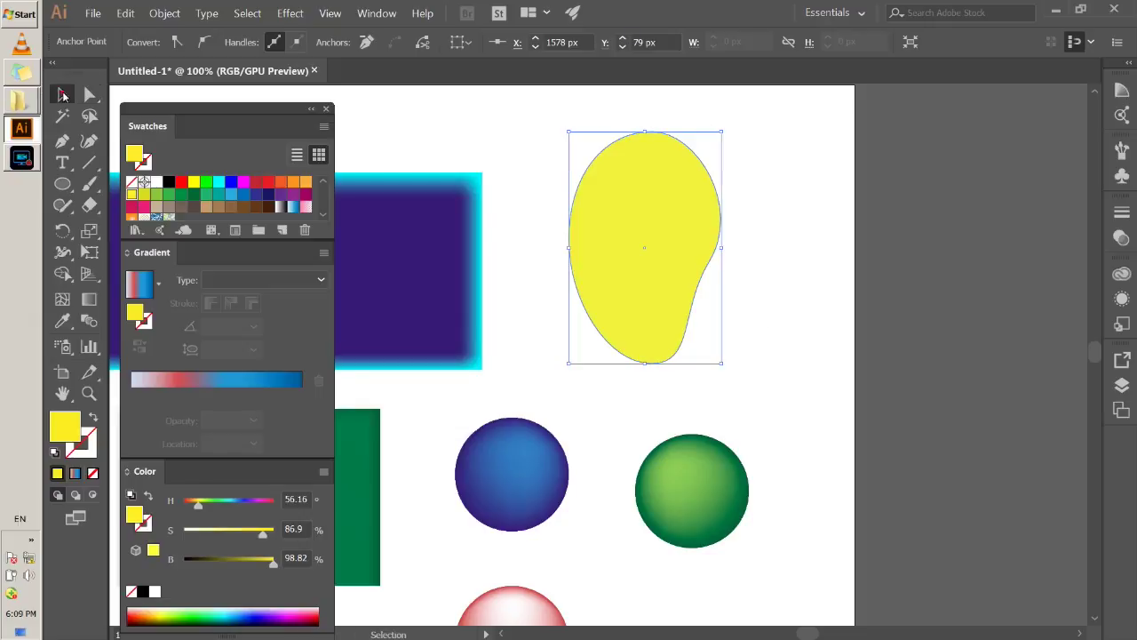
click(744, 283)
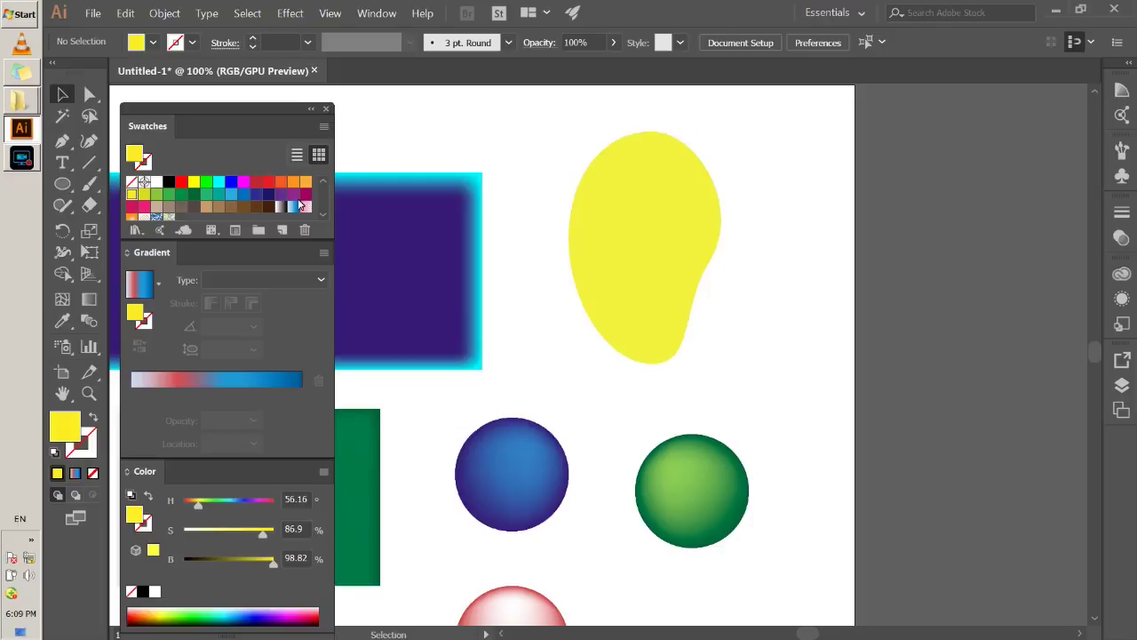
Add a mesh point just inside the top edge of the yellow mango shape with the Mesh tool
click(625, 205)
click(62, 298)
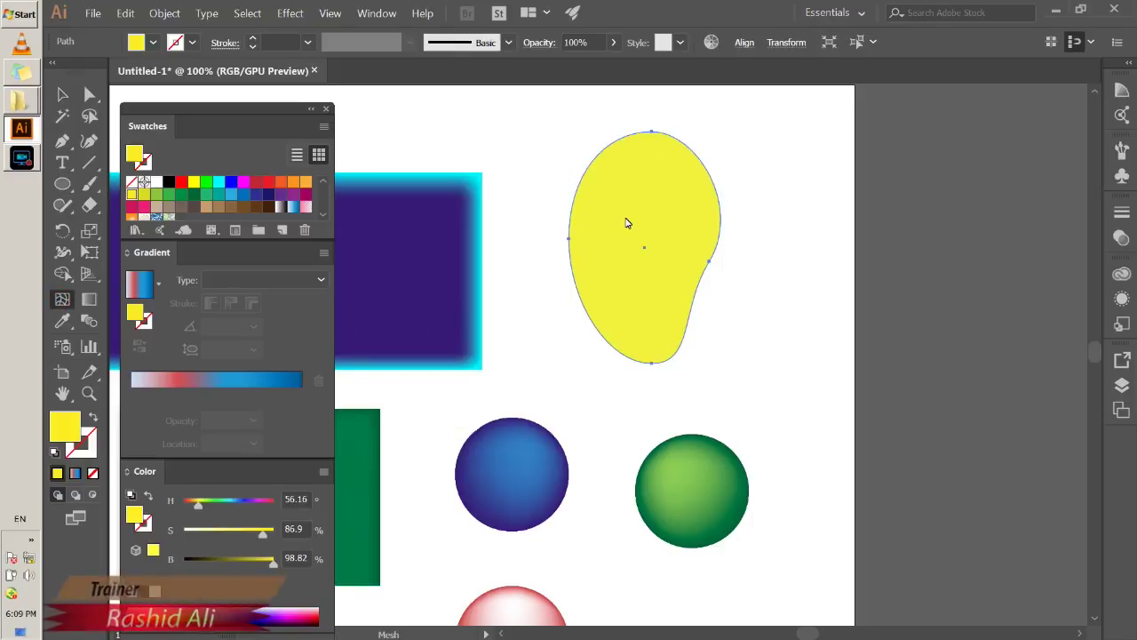
click(651, 140)
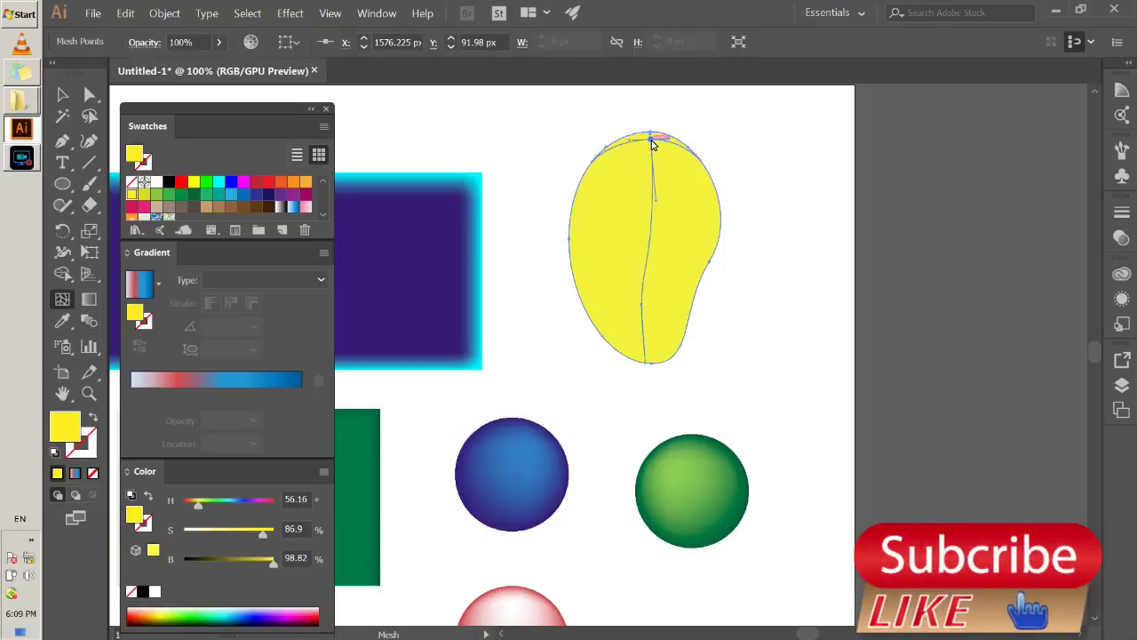
Add mesh points just inside the left, bottom and right edges of the yellow mango shape
click(578, 240)
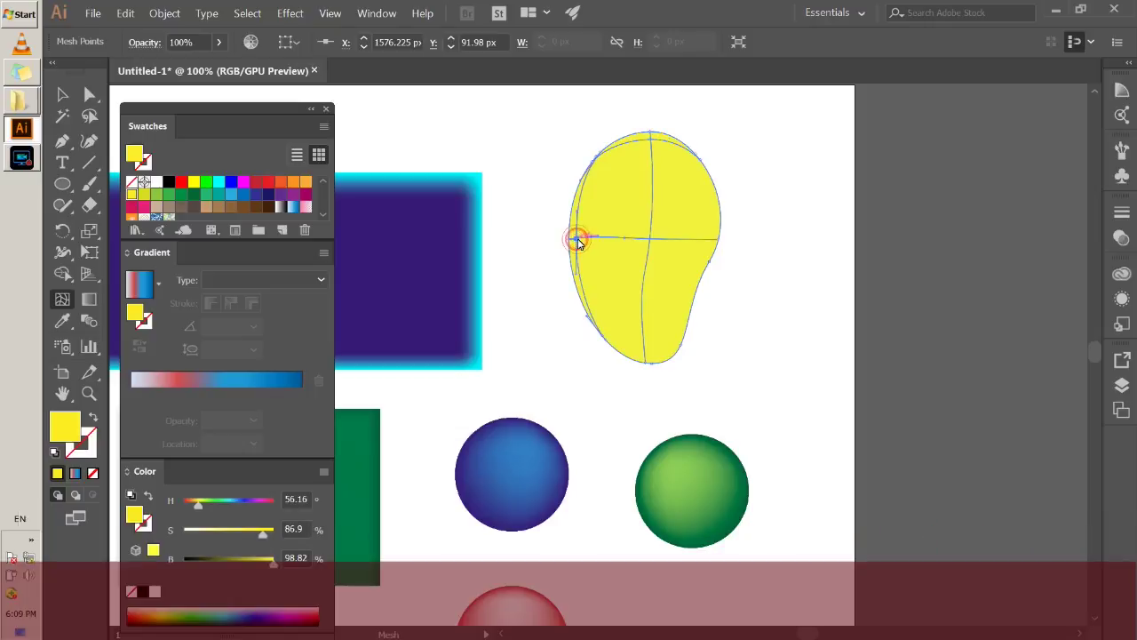
click(646, 336)
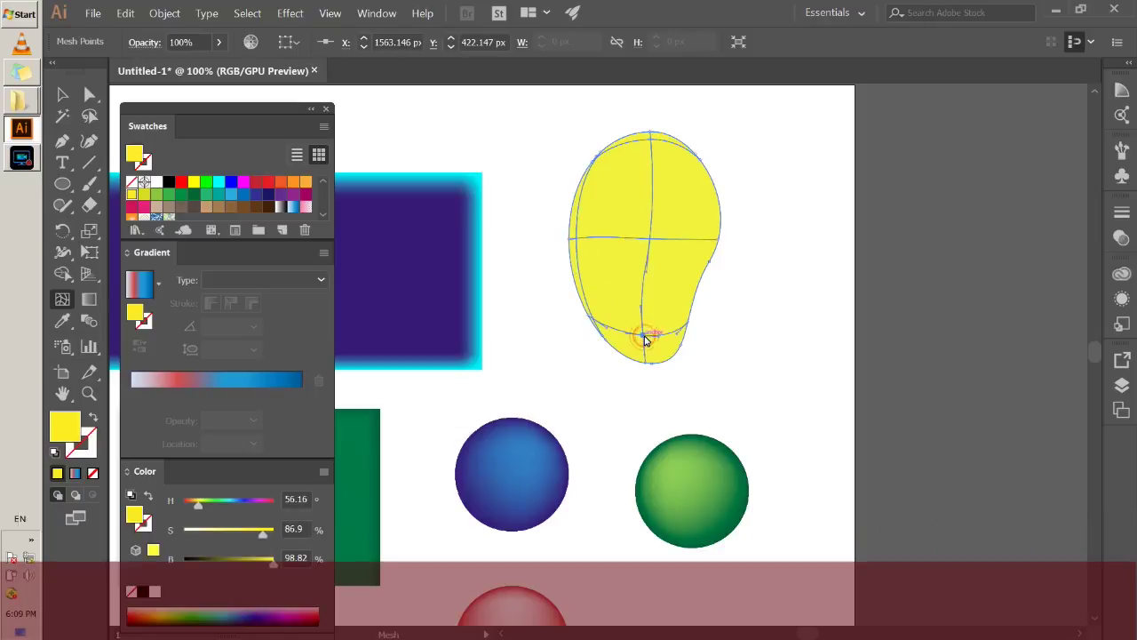
click(702, 240)
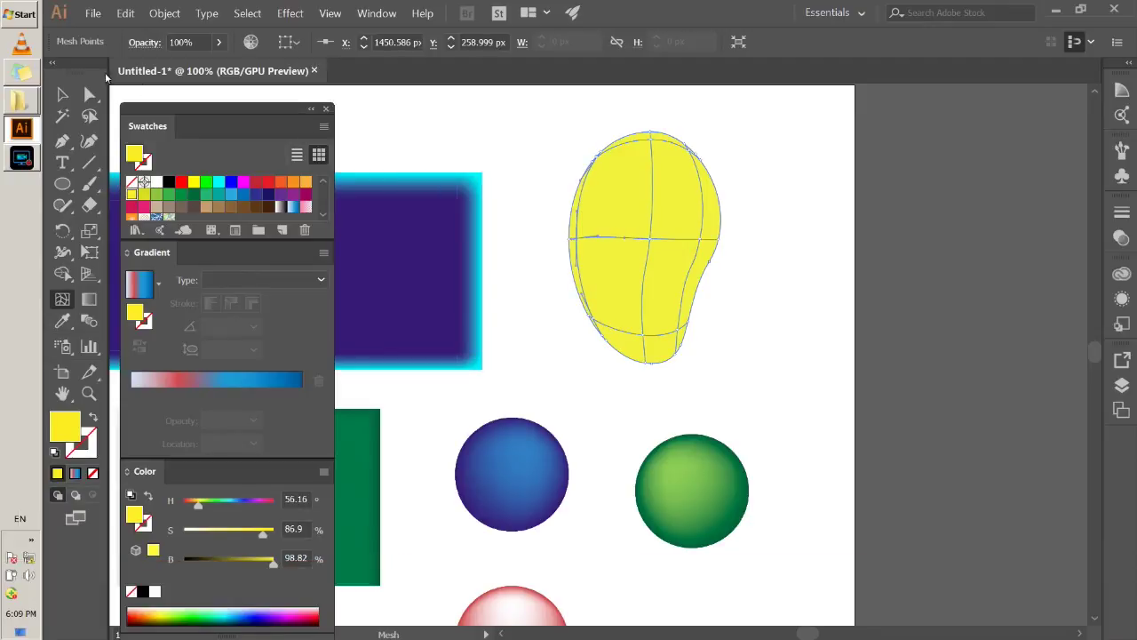
Shift the mango's left inner mesh point slightly inward with Direct Selection and deselect the shape
click(86, 98)
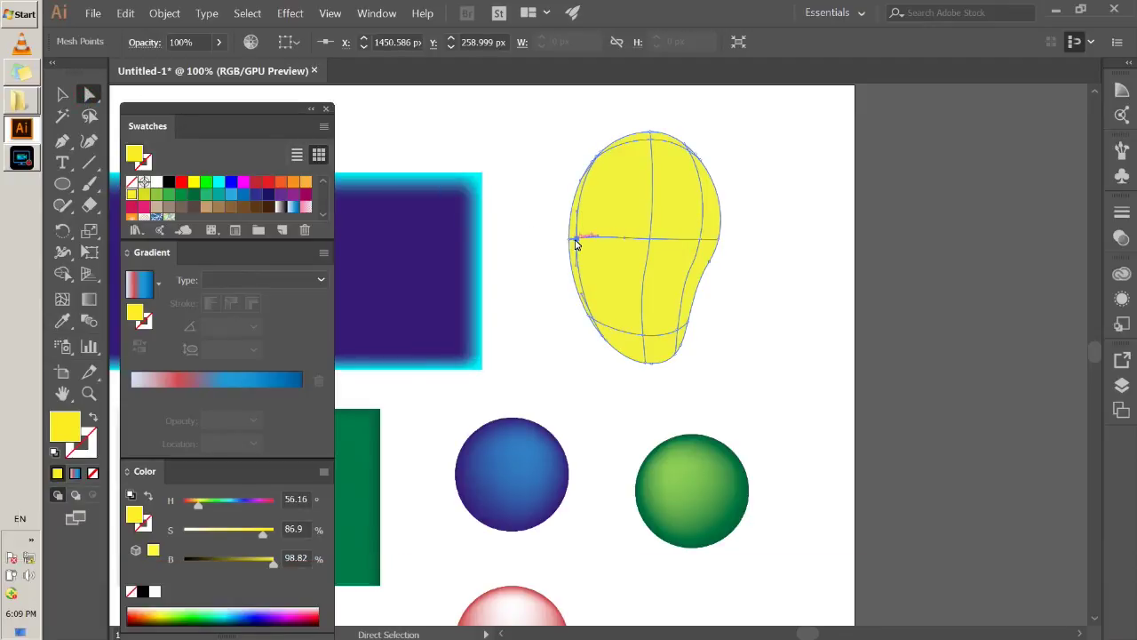
drag(575, 241, 583, 240)
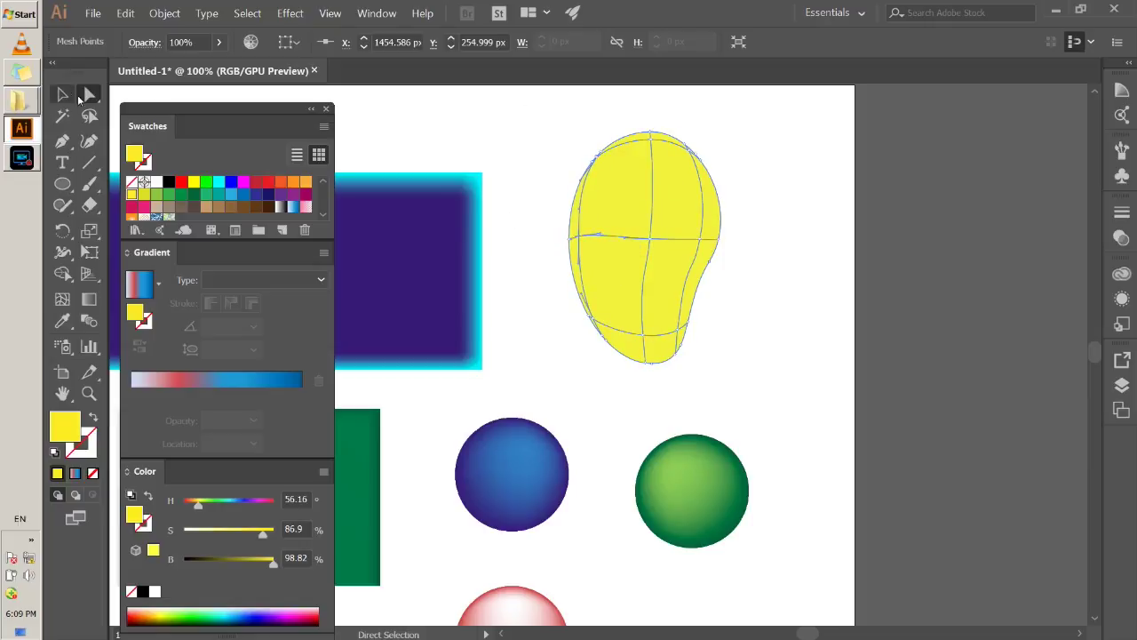
click(737, 139)
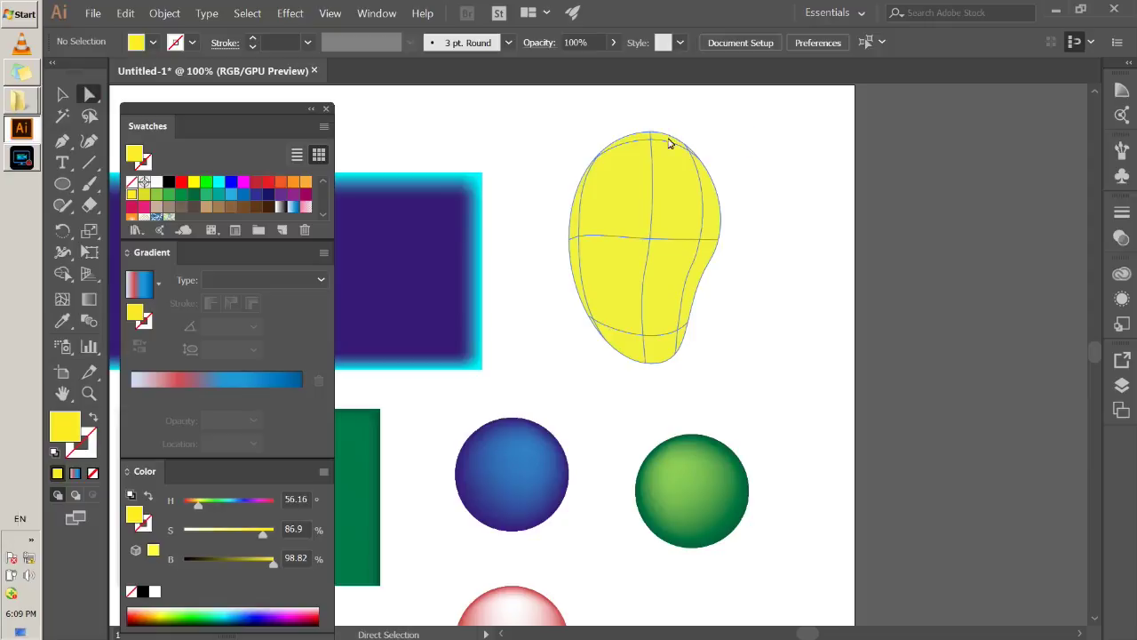
Select the mango's outer mesh points at the left, right, bottom and top edges together and colour them orange
click(639, 145)
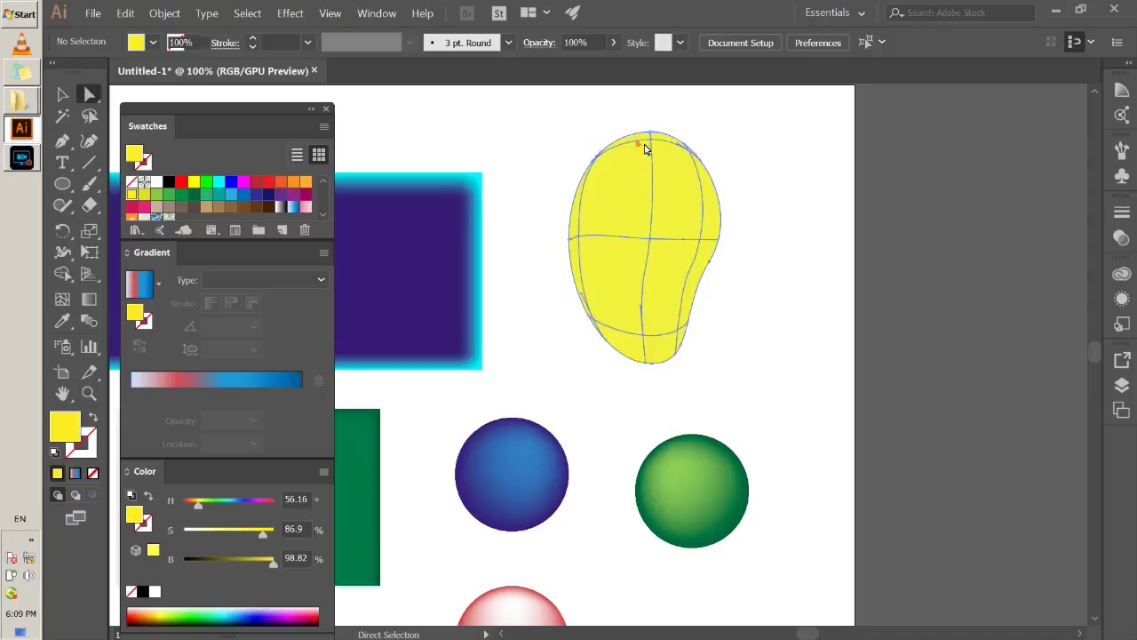
click(702, 145)
click(652, 153)
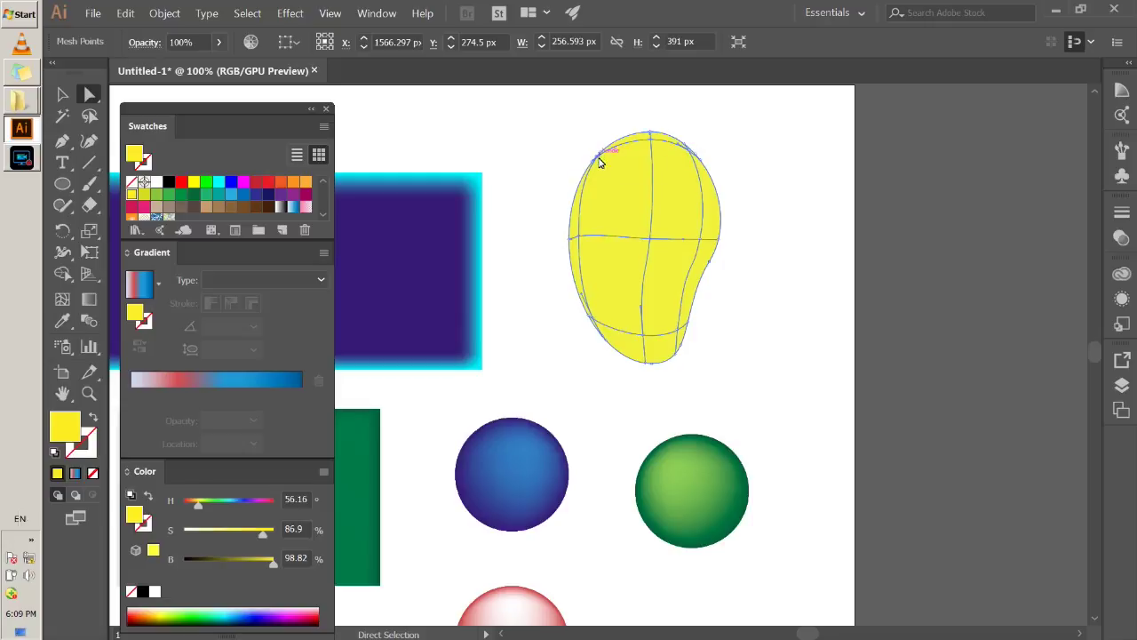
drag(573, 271, 574, 265)
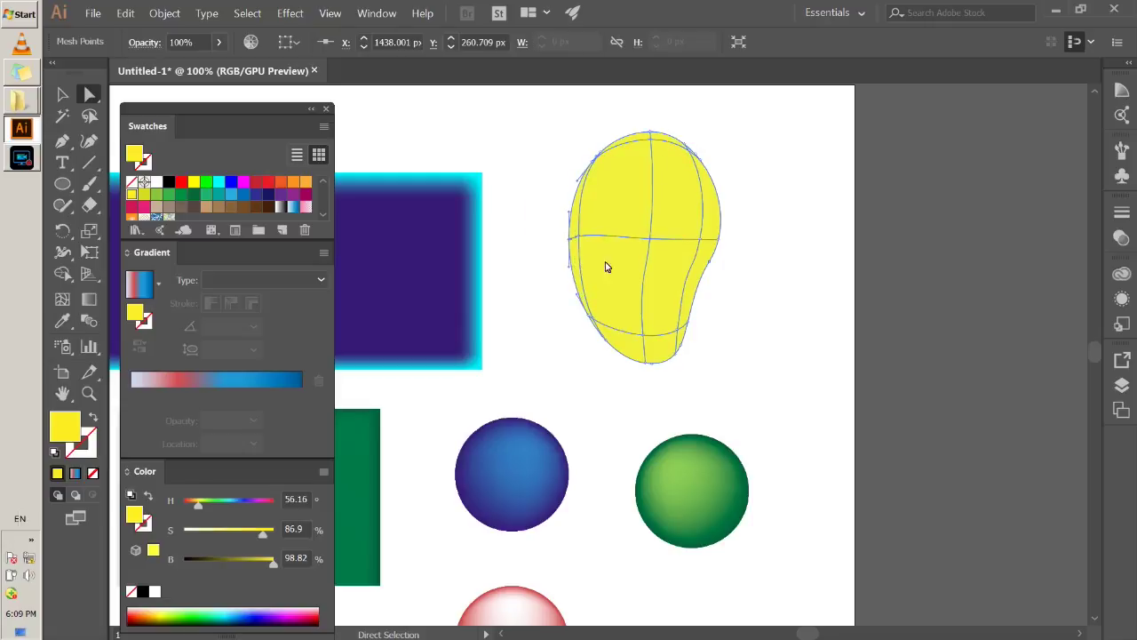
drag(748, 222, 711, 285)
drag(721, 408, 572, 344)
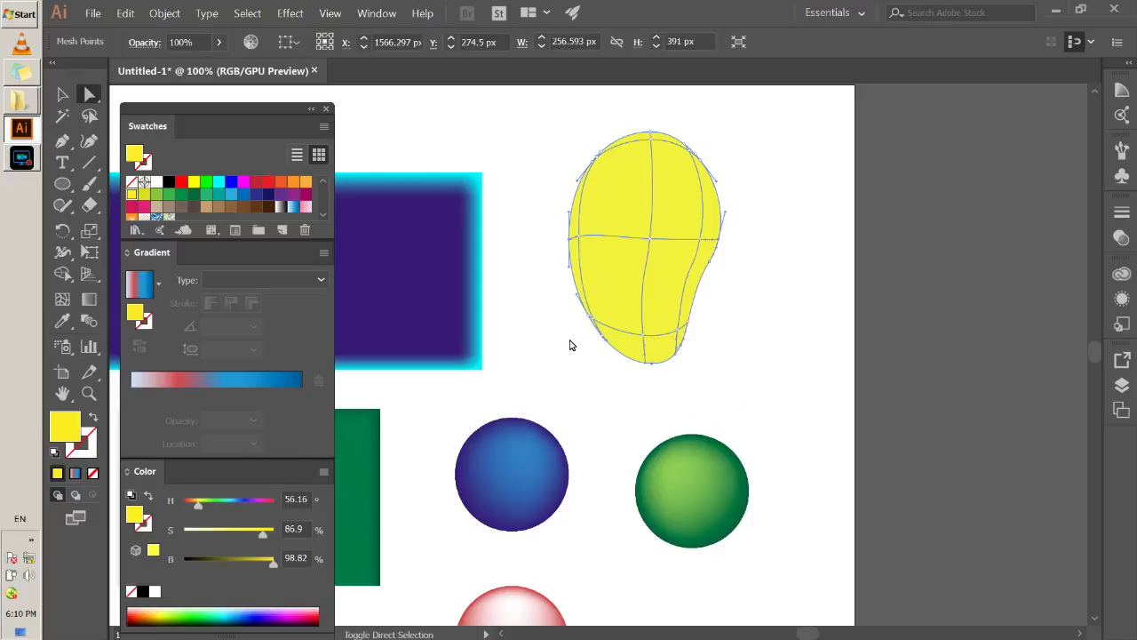
drag(619, 110, 682, 139)
click(293, 182)
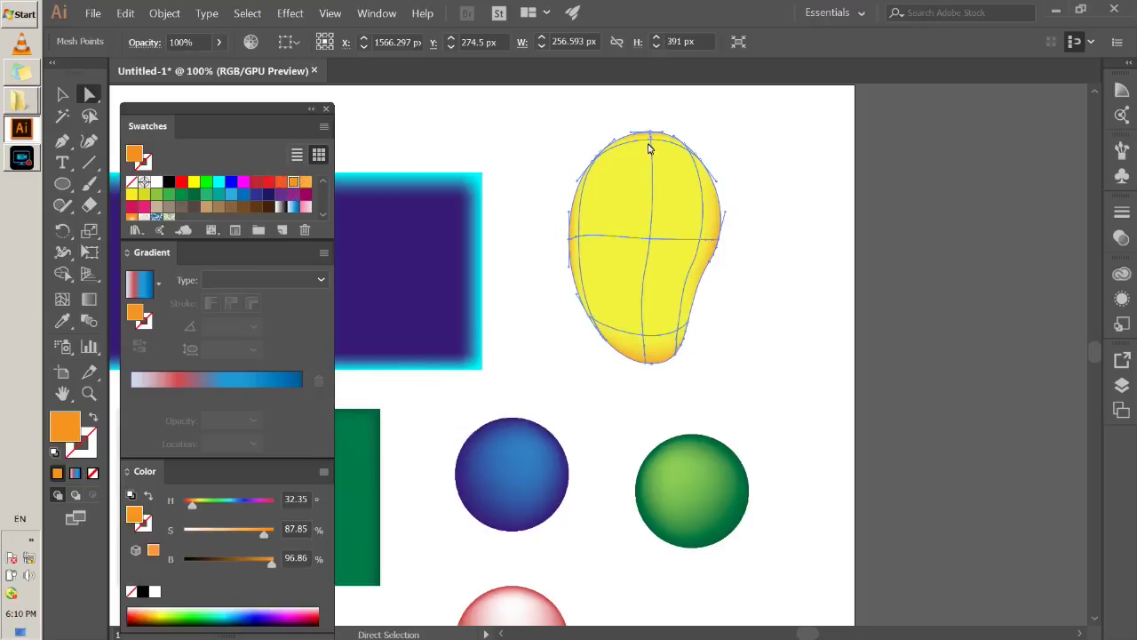
Move the inner mesh point beneath the mango's top edge slightly downward and check the upper-left mesh points up close
drag(649, 144, 652, 154)
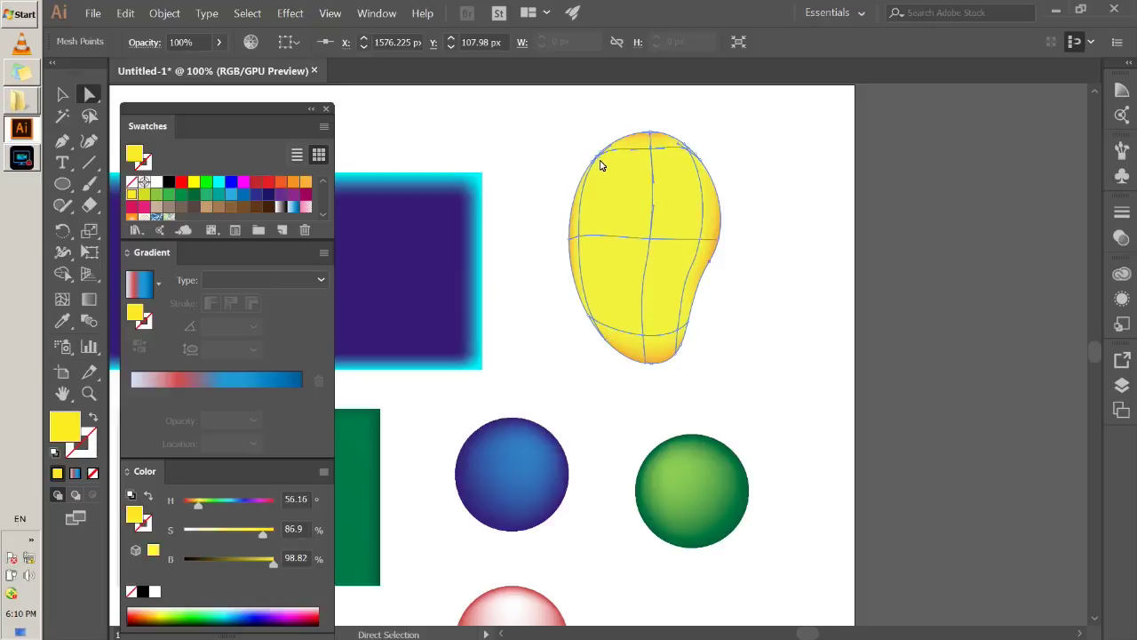
key(v)
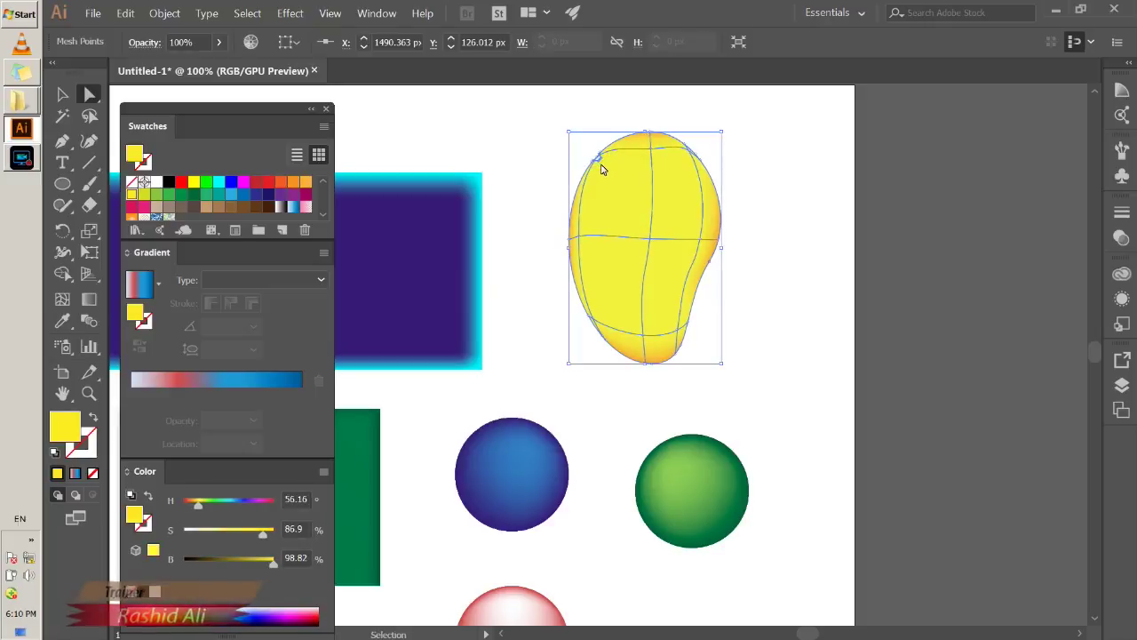
scroll(601, 166, up, 3)
key(a)
click(523, 147)
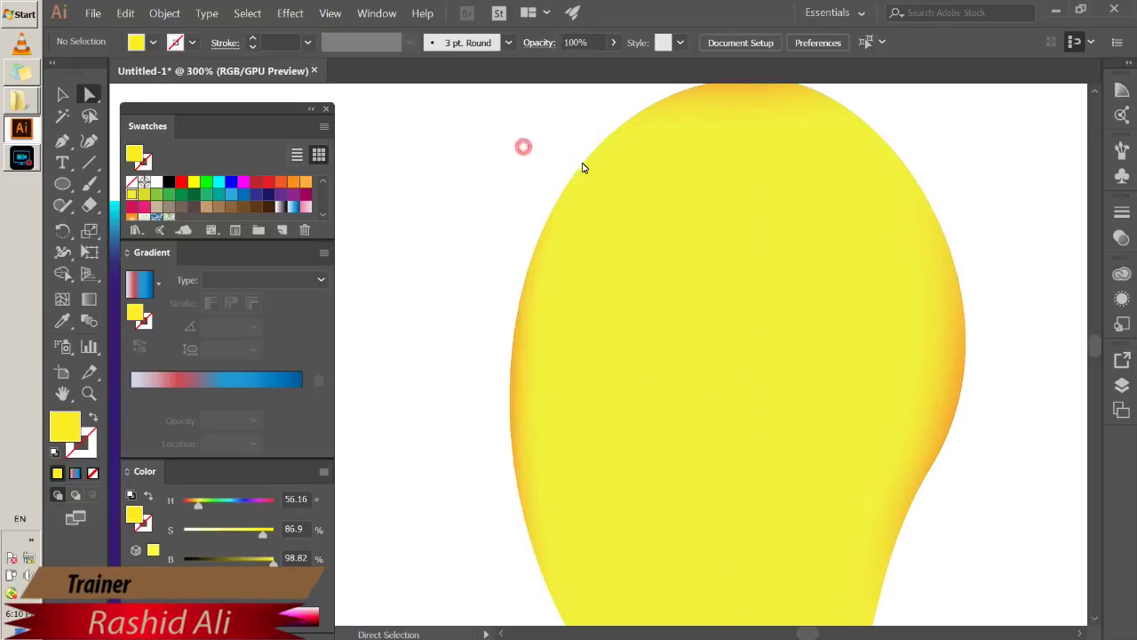
drag(592, 155, 605, 170)
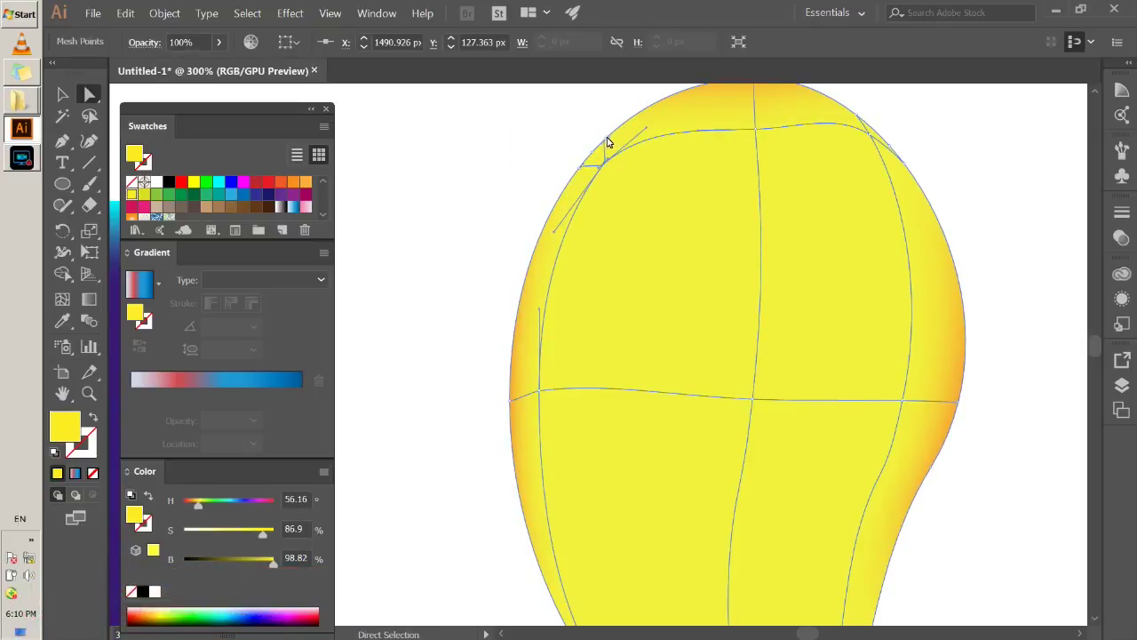
click(553, 155)
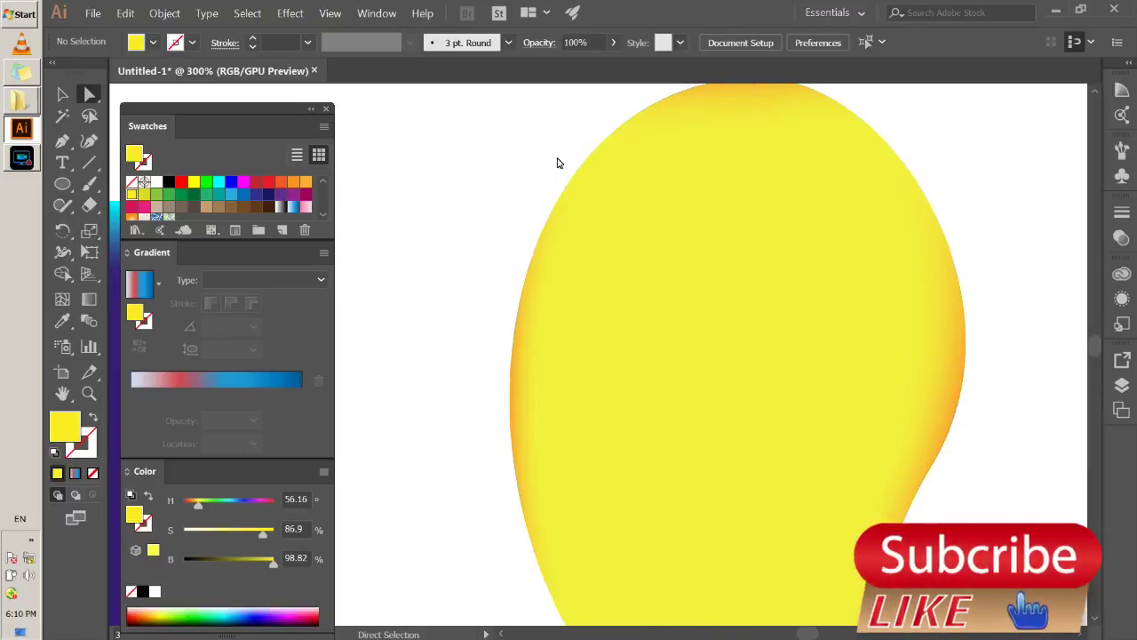
Select the two edge mesh points on the mango's upper-left curve and colour them orange, after trying red-orange
drag(588, 181, 587, 181)
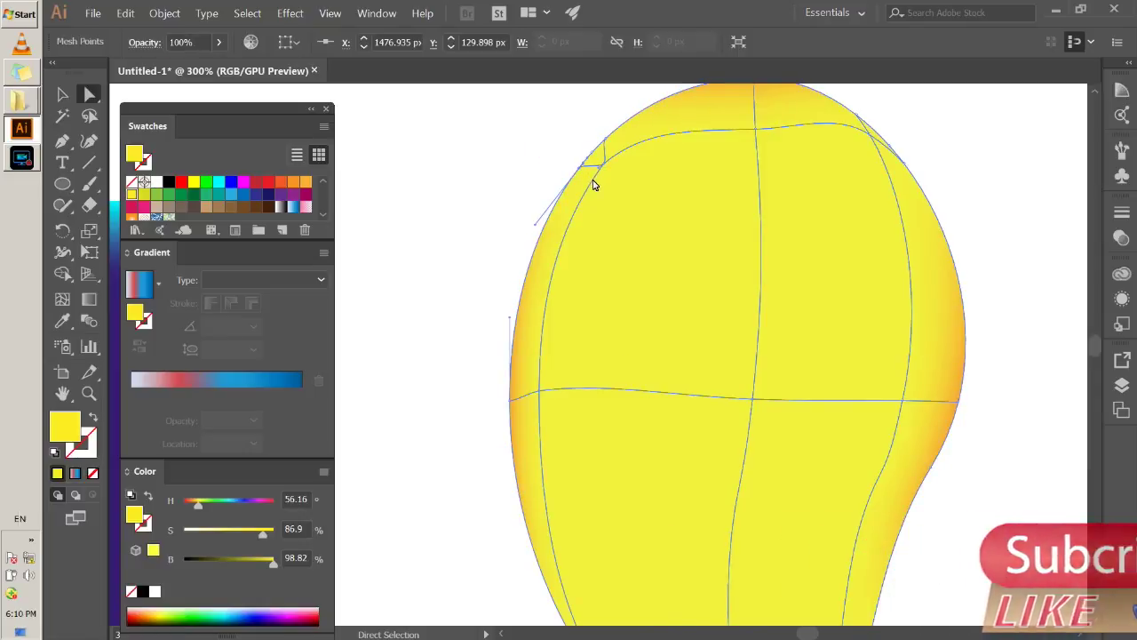
key(ctrl+shift+a)
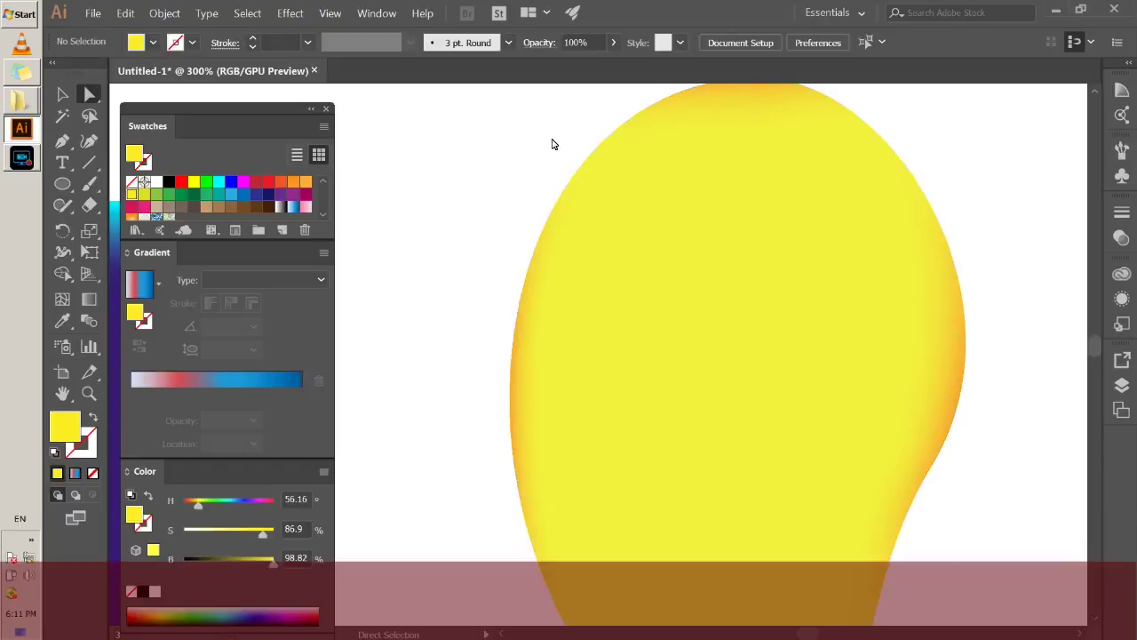
click(584, 170)
drag(556, 133, 589, 170)
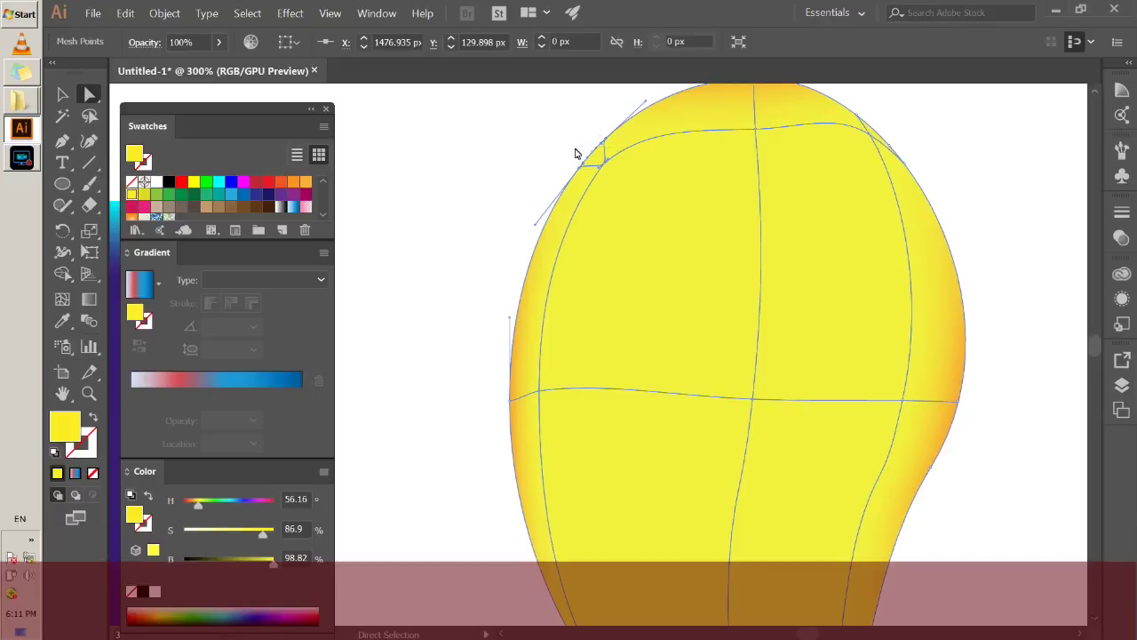
click(574, 154)
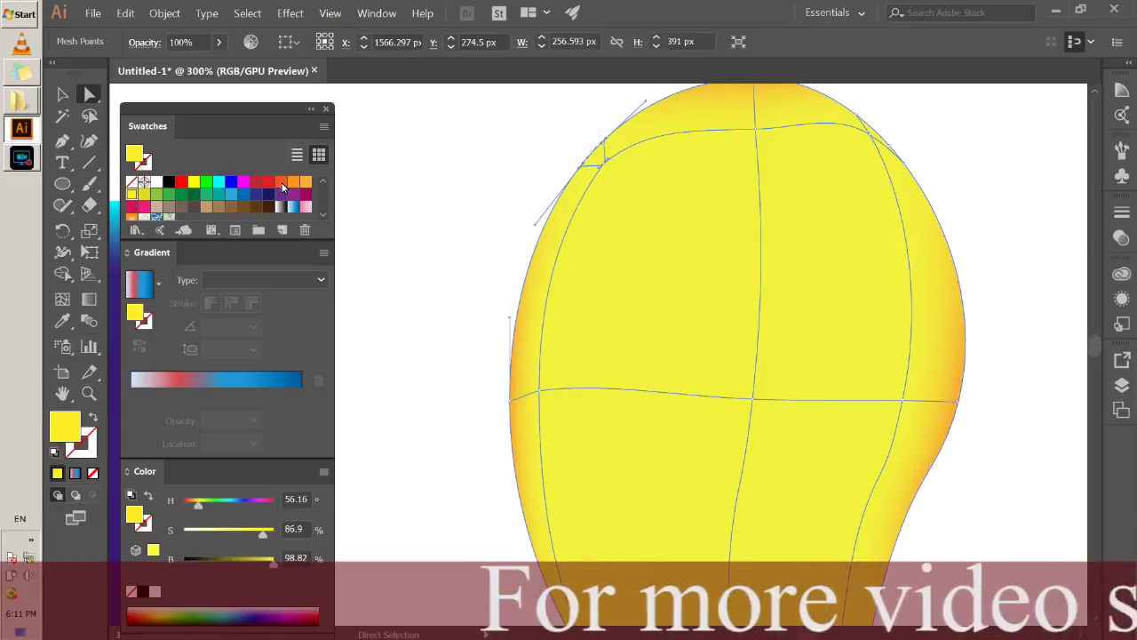
click(282, 183)
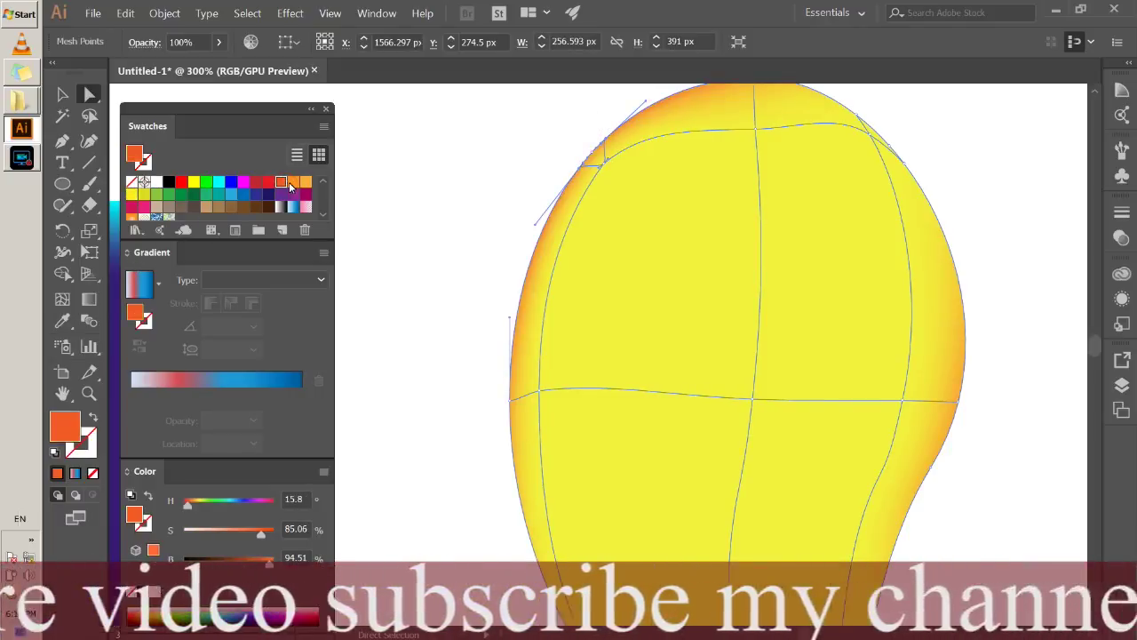
click(292, 182)
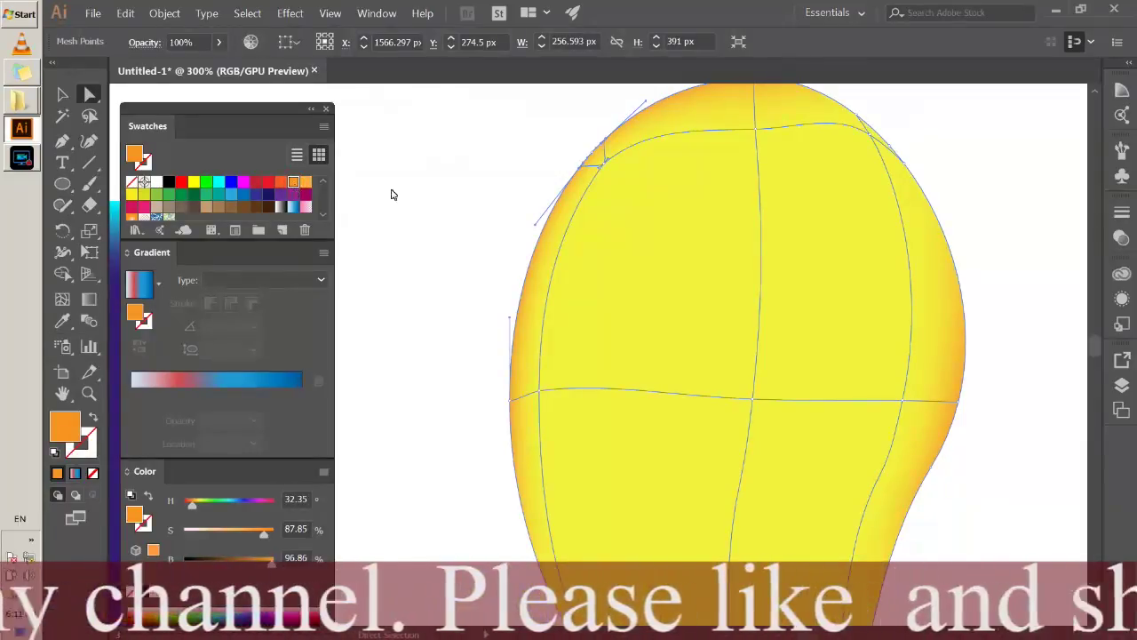
Colour the edge mesh points on the mango's upper-right curve orange
drag(957, 118, 916, 173)
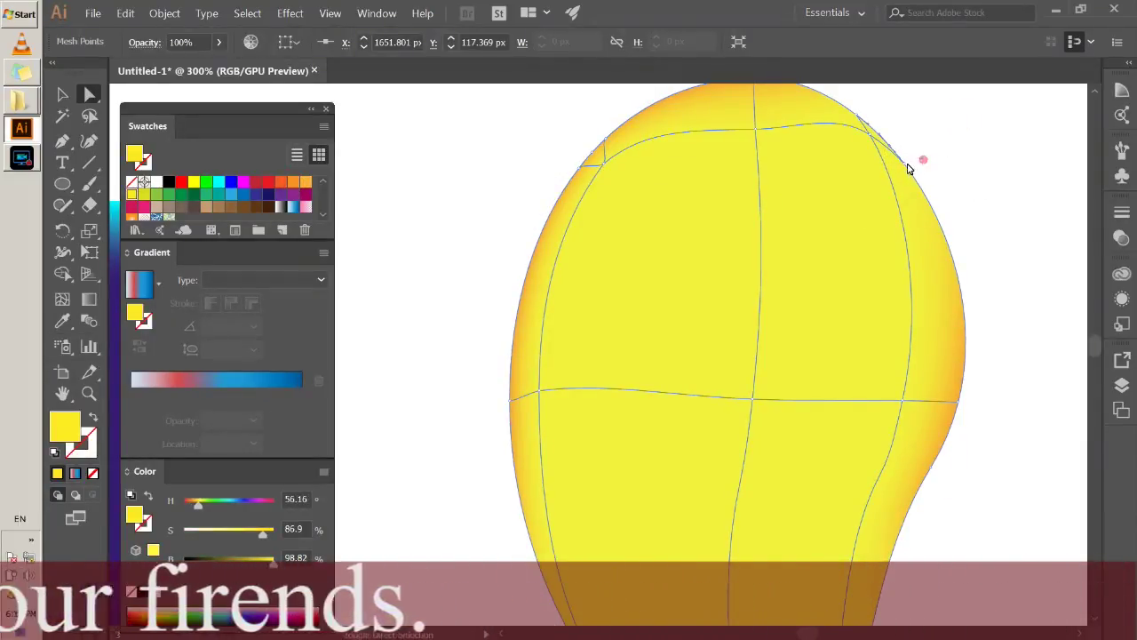
click(752, 97)
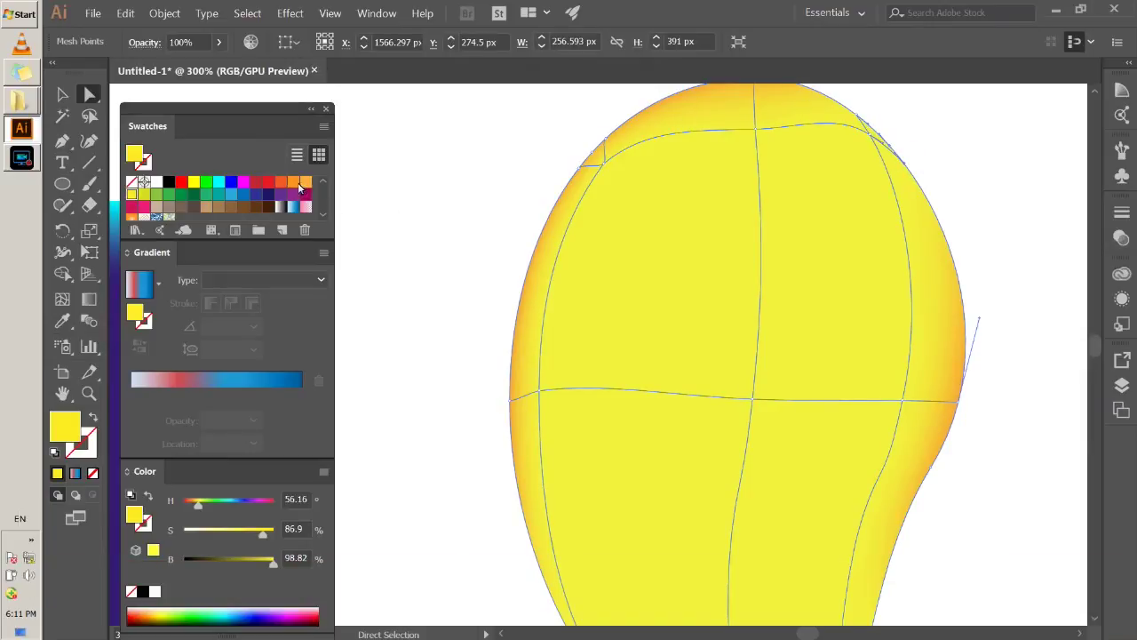
click(298, 183)
alt+scroll(886, 224, down, 1)
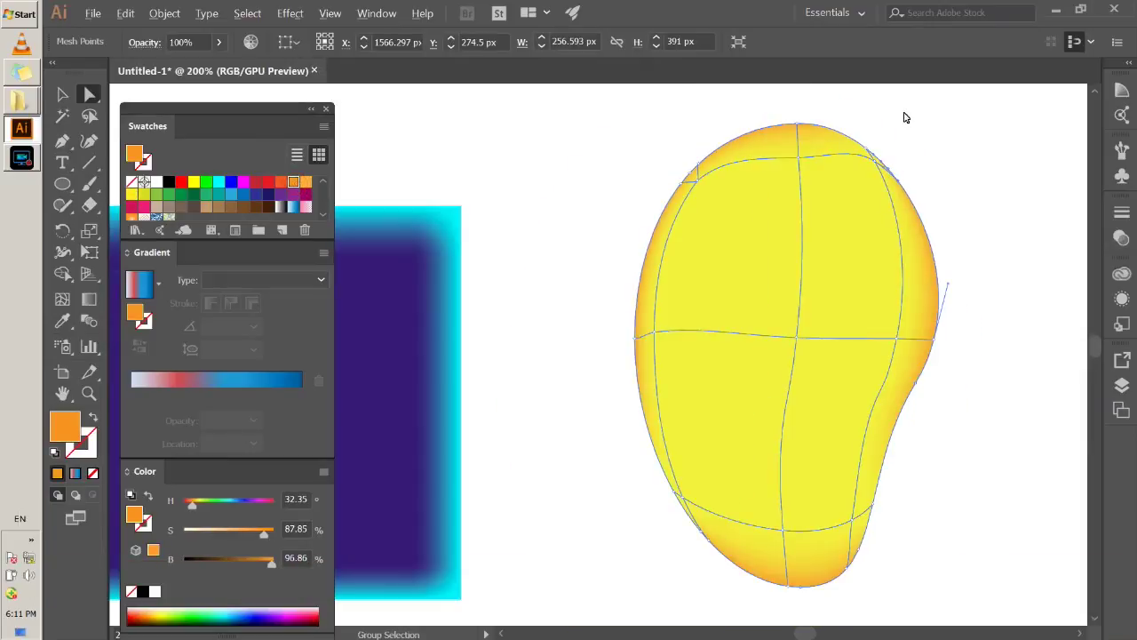
alt+scroll(905, 117, up, 1)
click(863, 146)
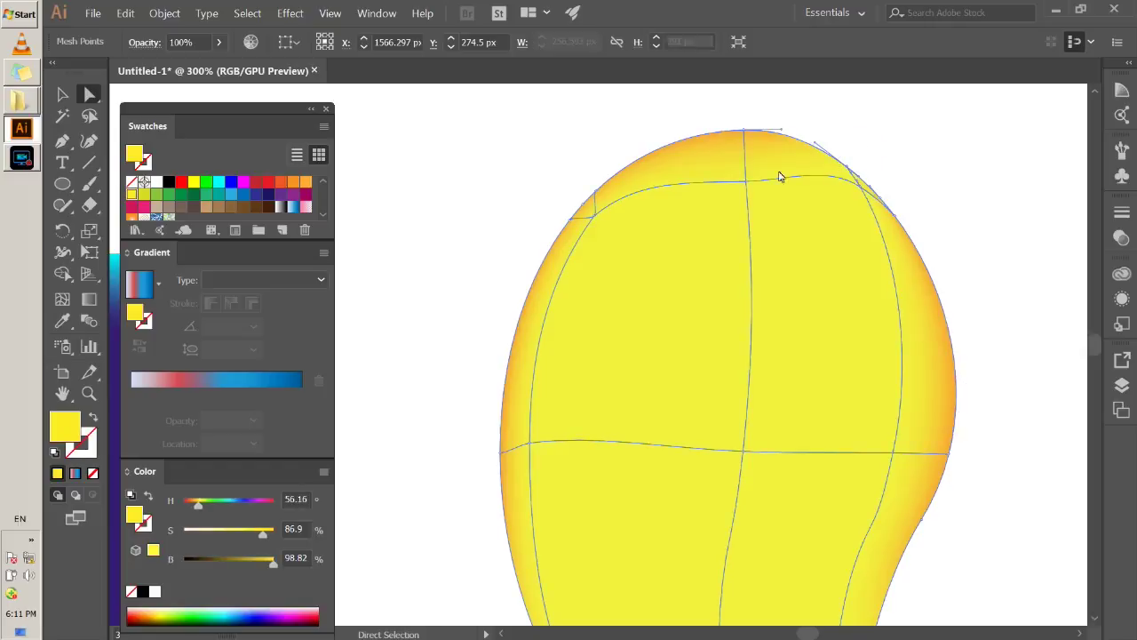
click(293, 183)
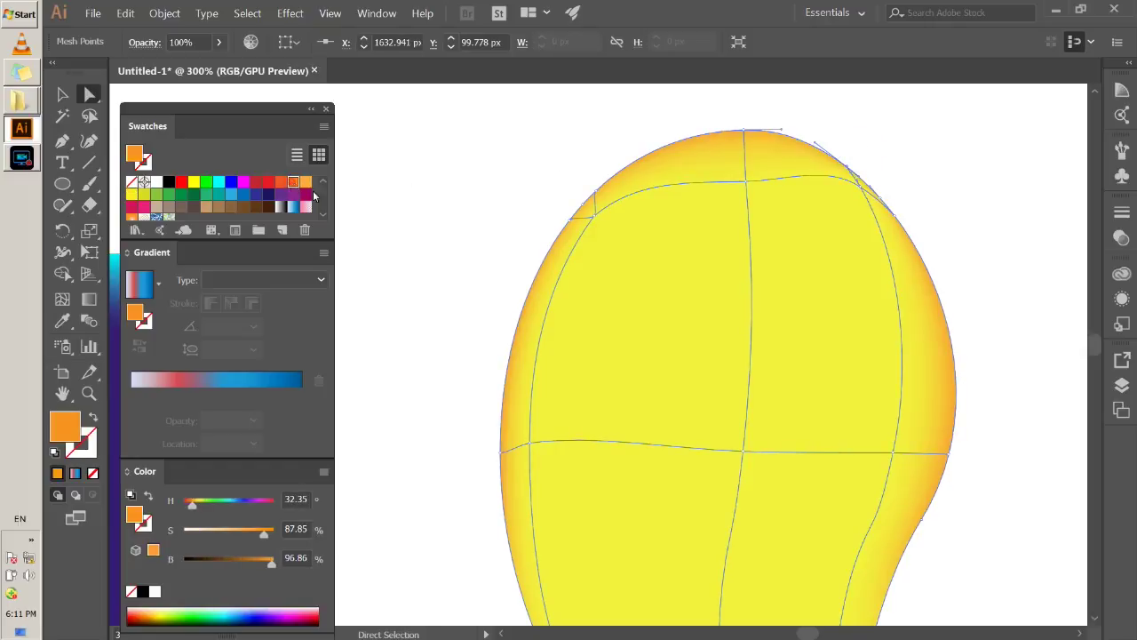
Add a mesh point inside the mango's lower-right inward curve and colour it green
alt+scroll(857, 276, down, 2)
alt+scroll(896, 431, up, 1)
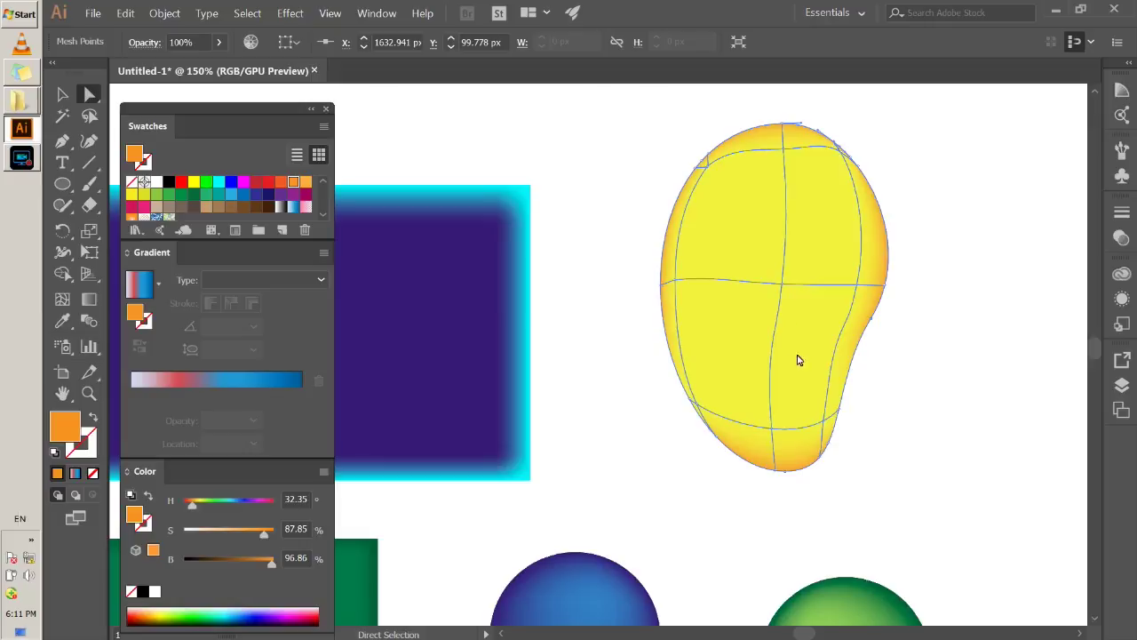
click(63, 298)
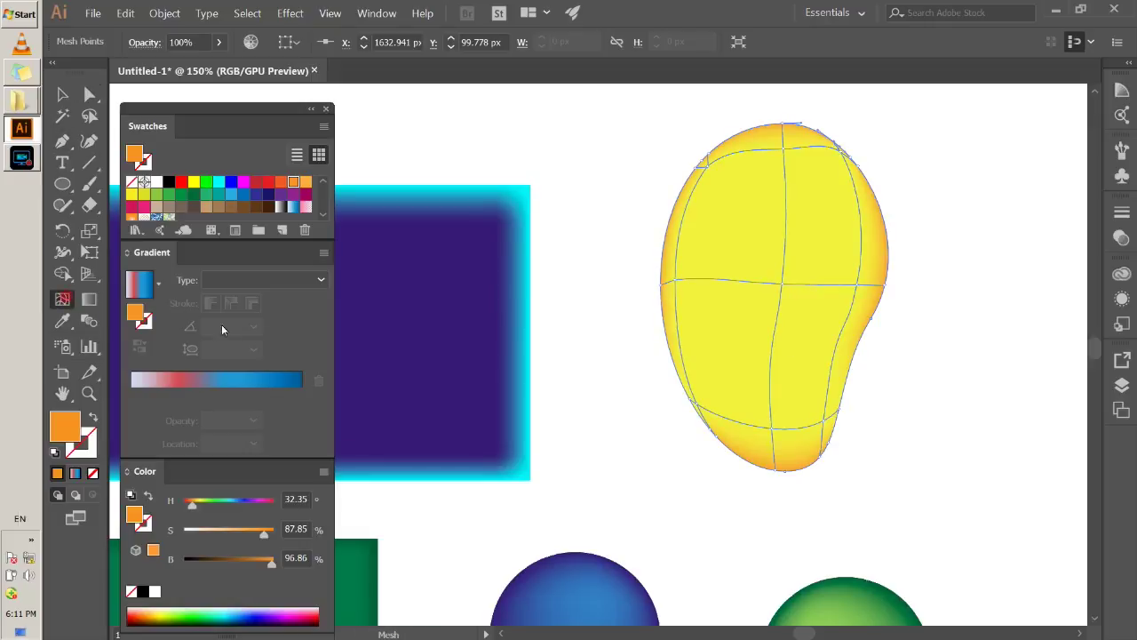
click(831, 366)
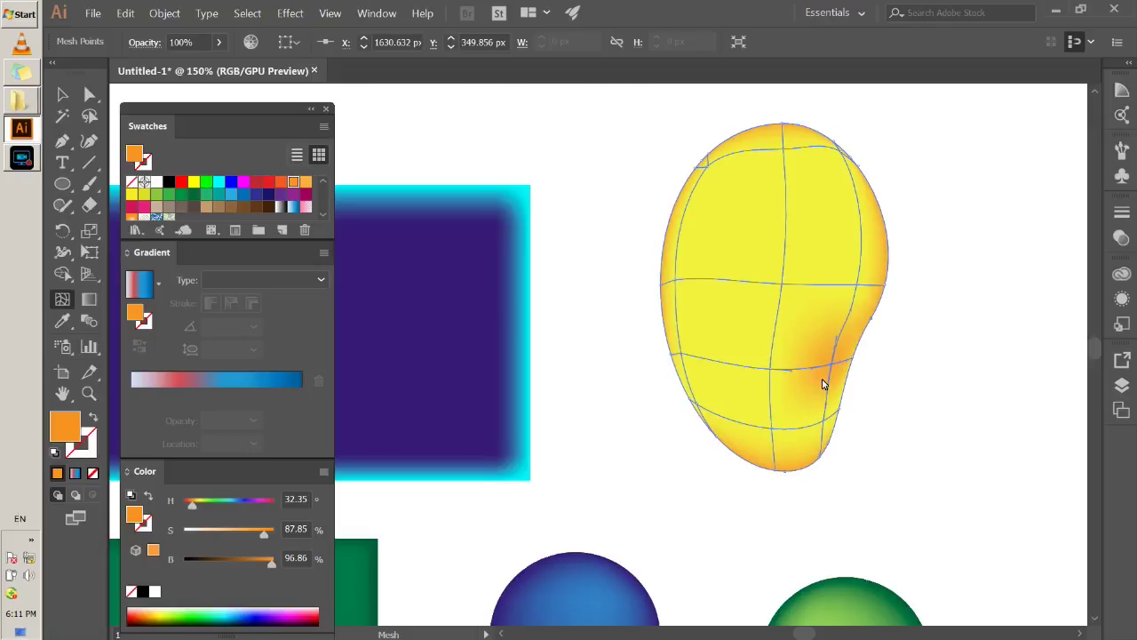
click(88, 94)
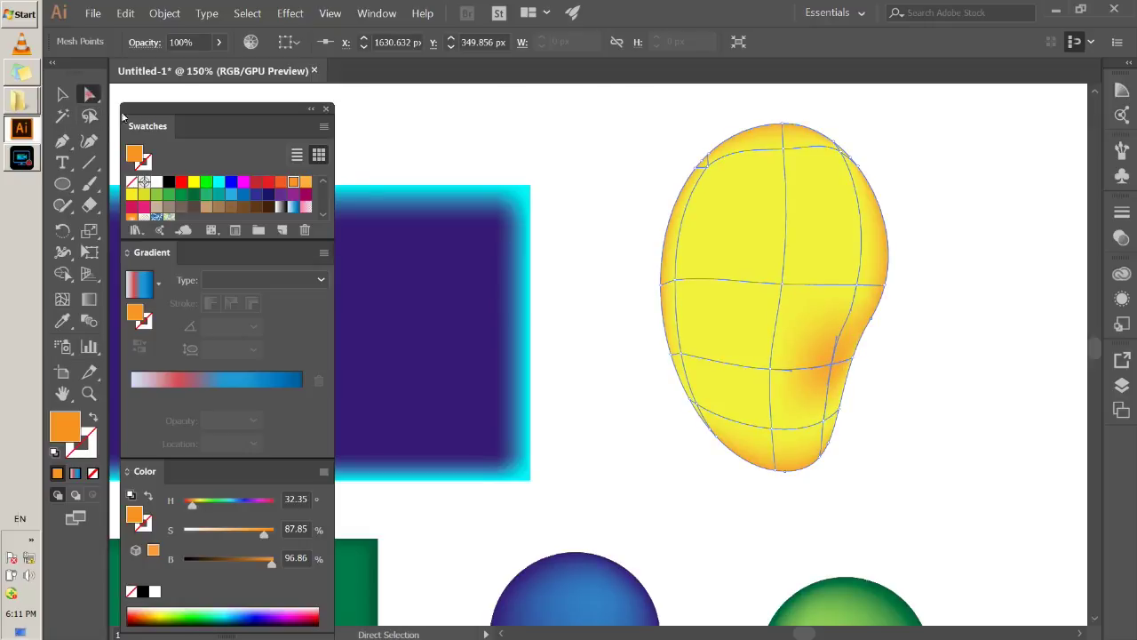
click(832, 367)
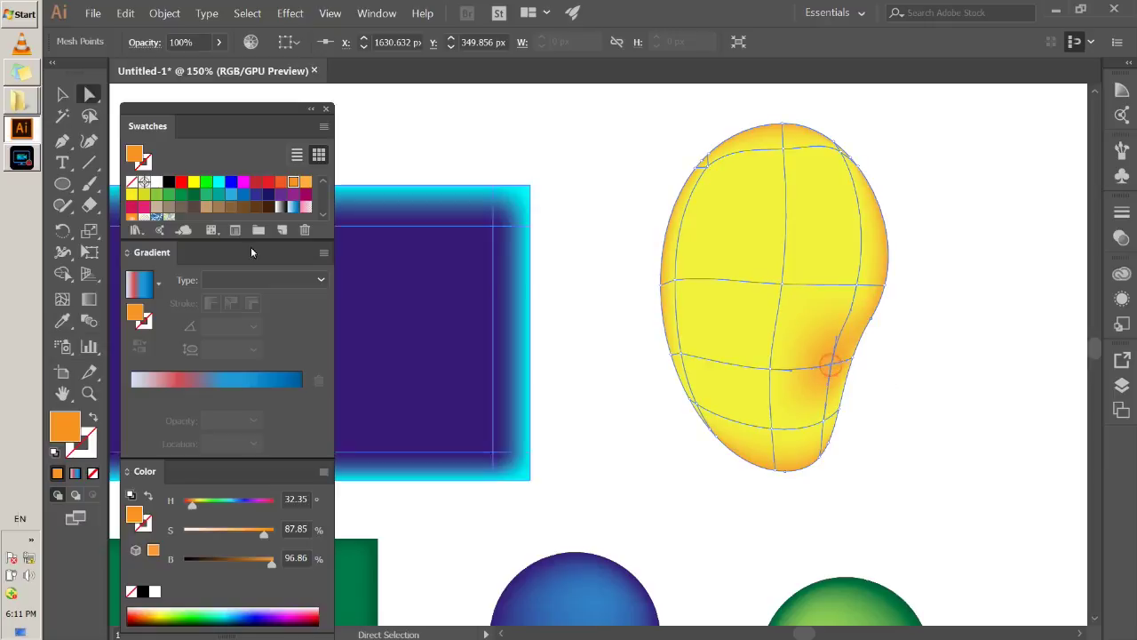
click(170, 194)
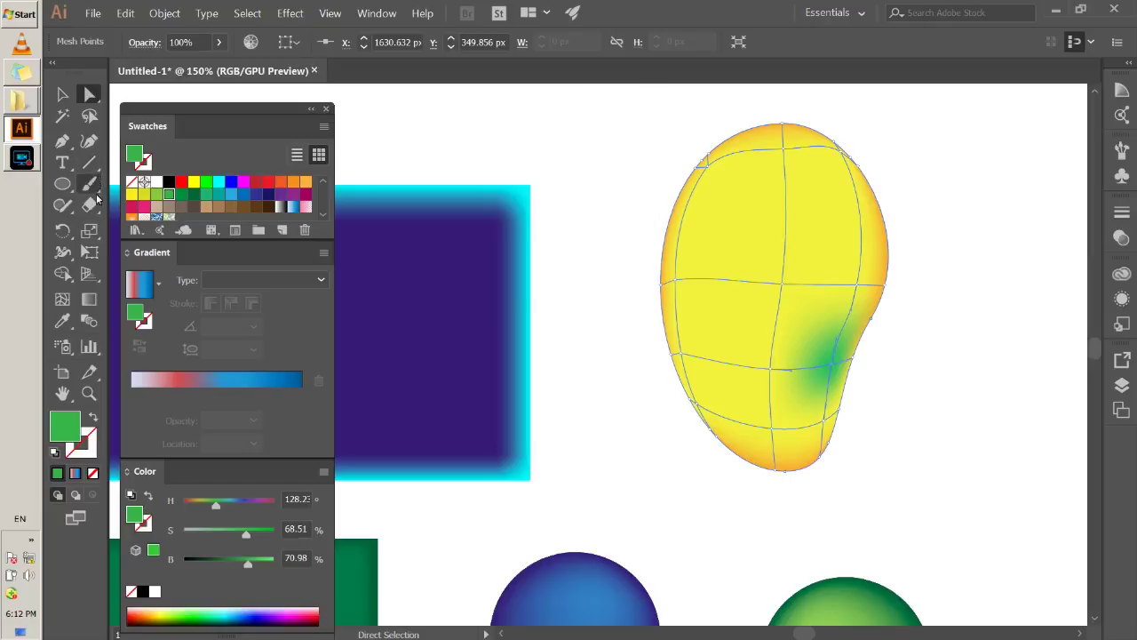
Add a mesh point in the mango's upper-left area and colour it white as a highlight
click(62, 299)
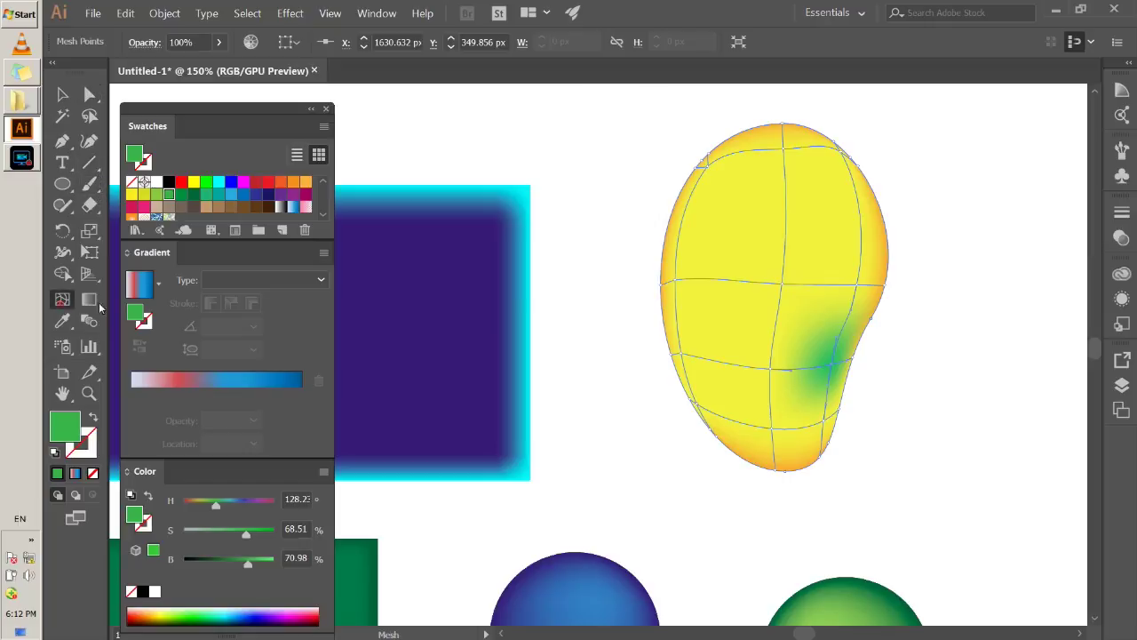
click(734, 206)
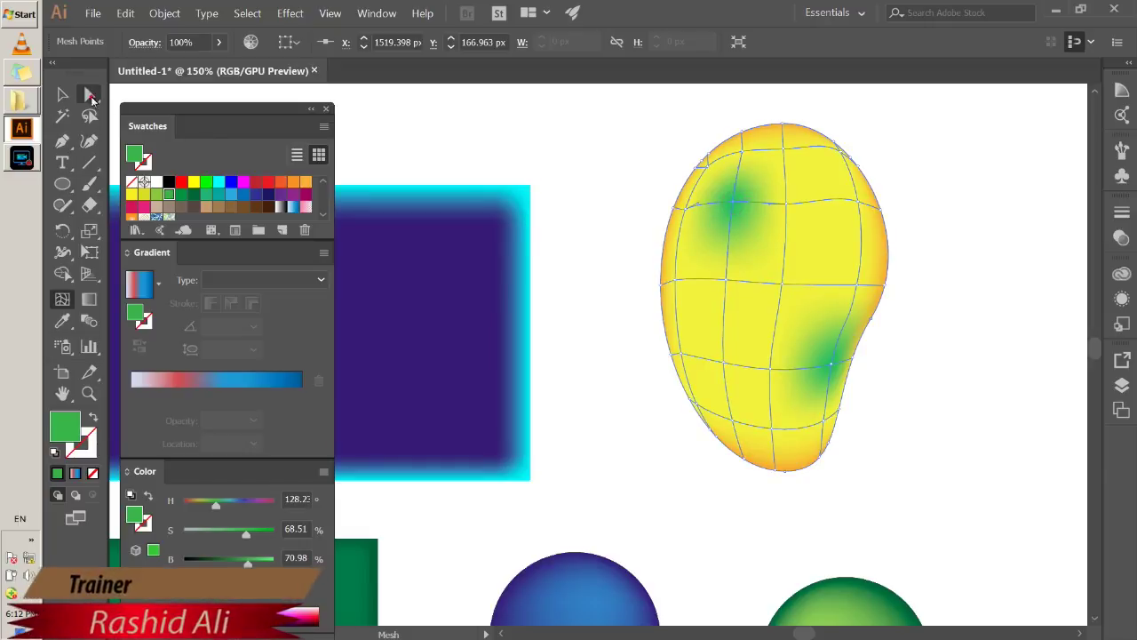
key(a)
drag(734, 205, 735, 205)
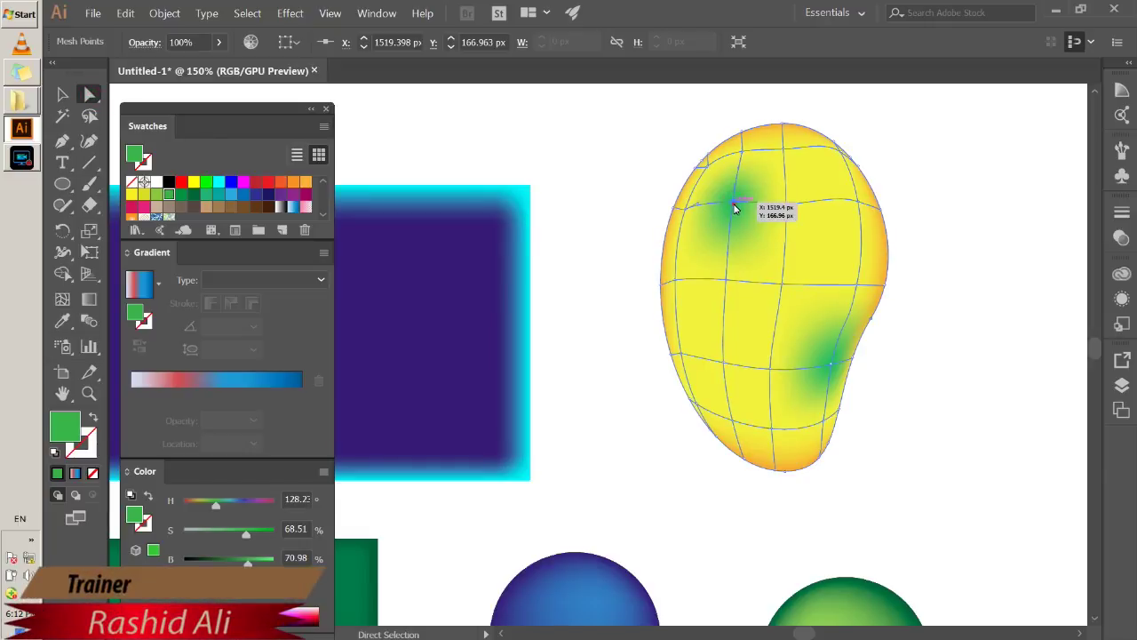
click(156, 183)
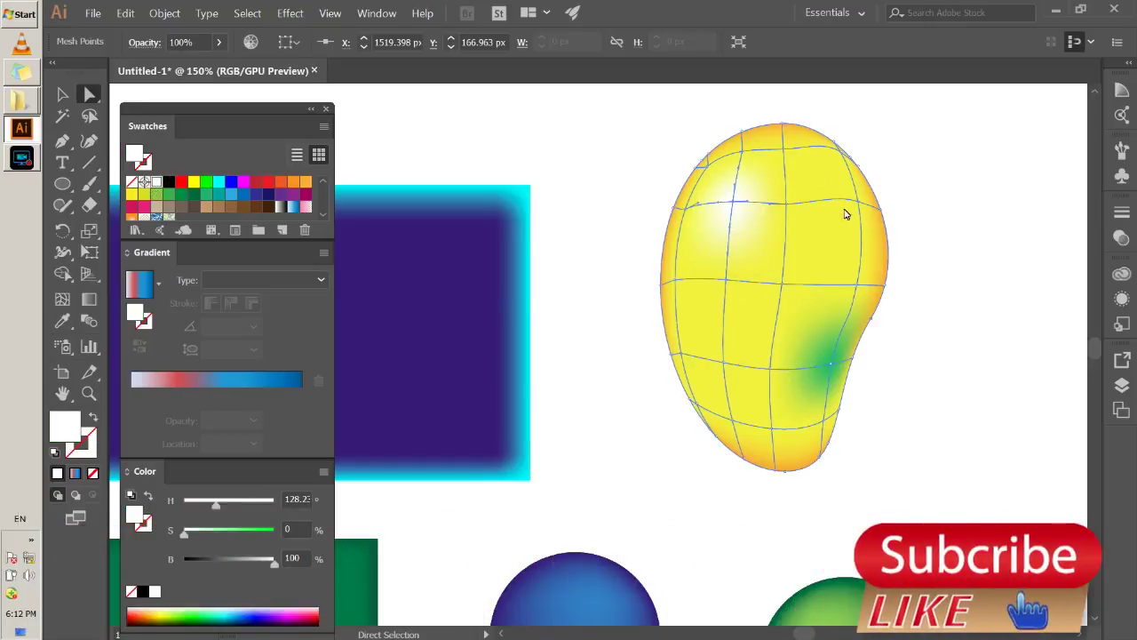
Fit the whole artboard in the view and deselect the mango shape
key(ctrl+0)
key(v)
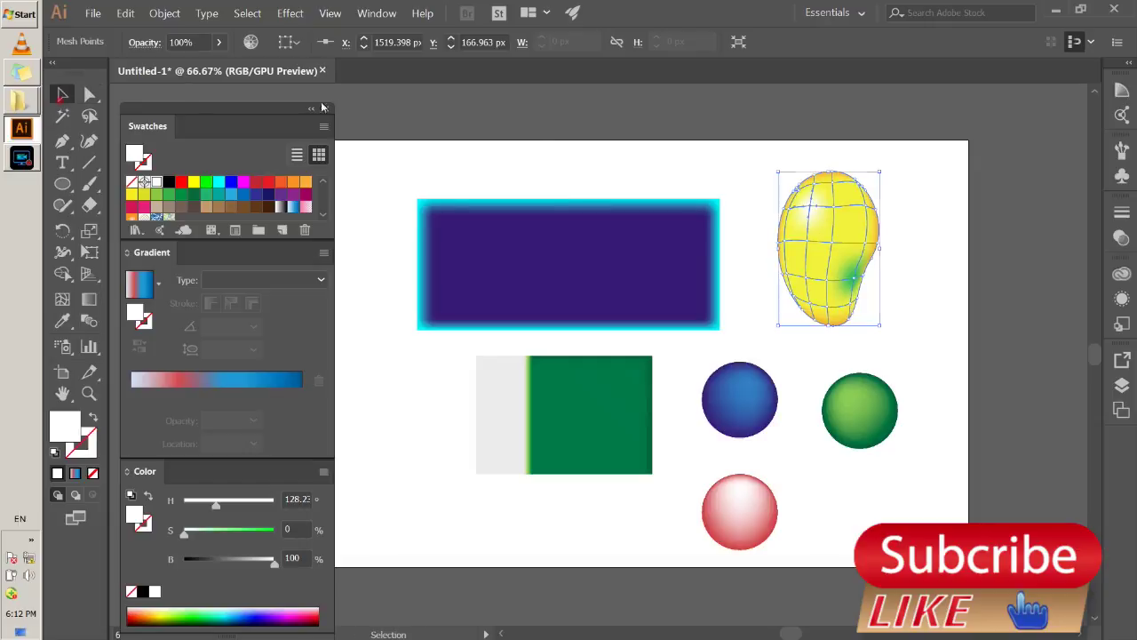
click(913, 197)
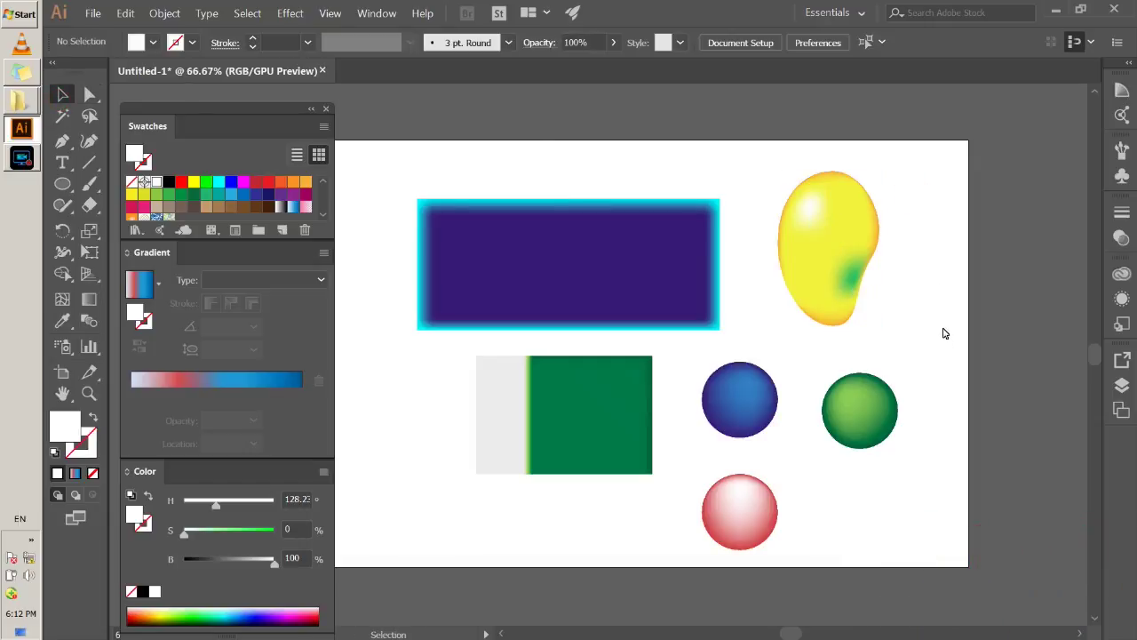